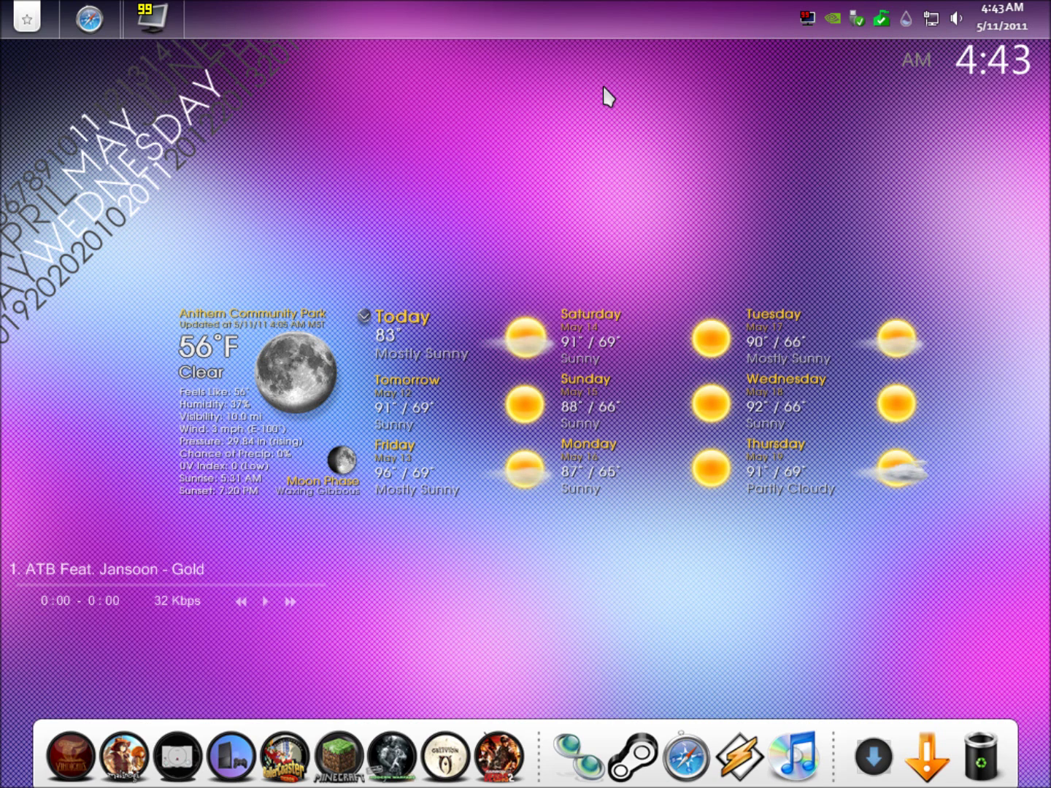
# Step: Open the Documents library from the Start menu
pyautogui.click(3, 3)
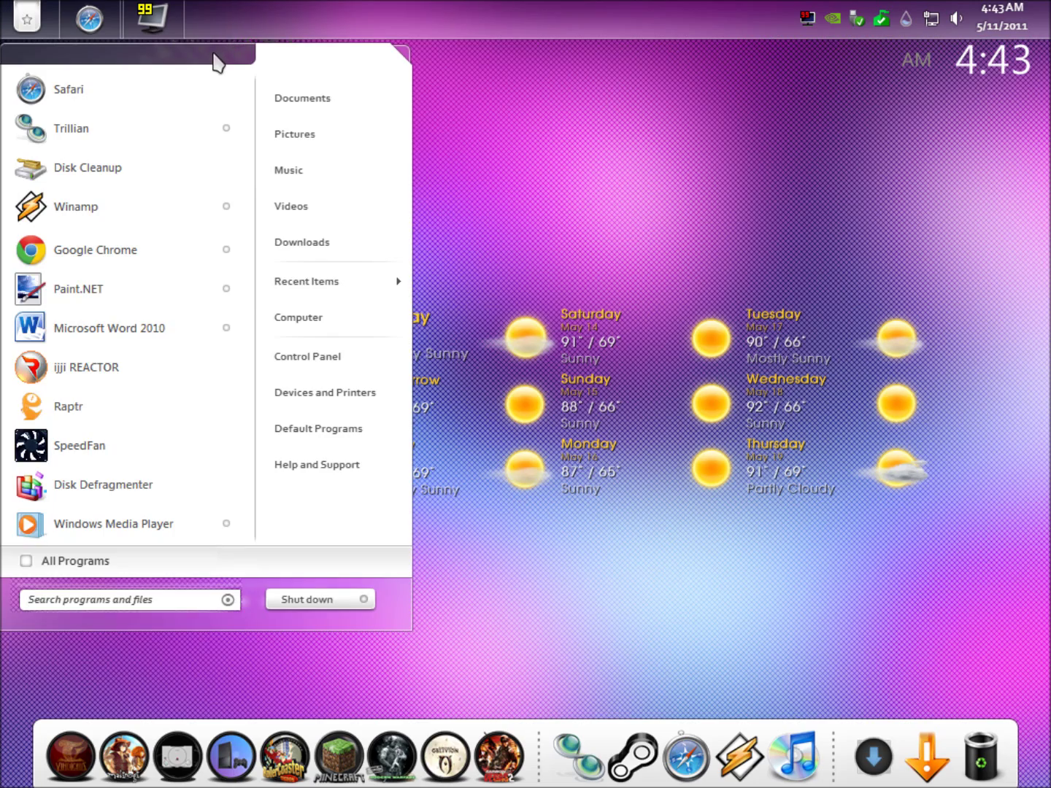
pyautogui.click(360, 98)
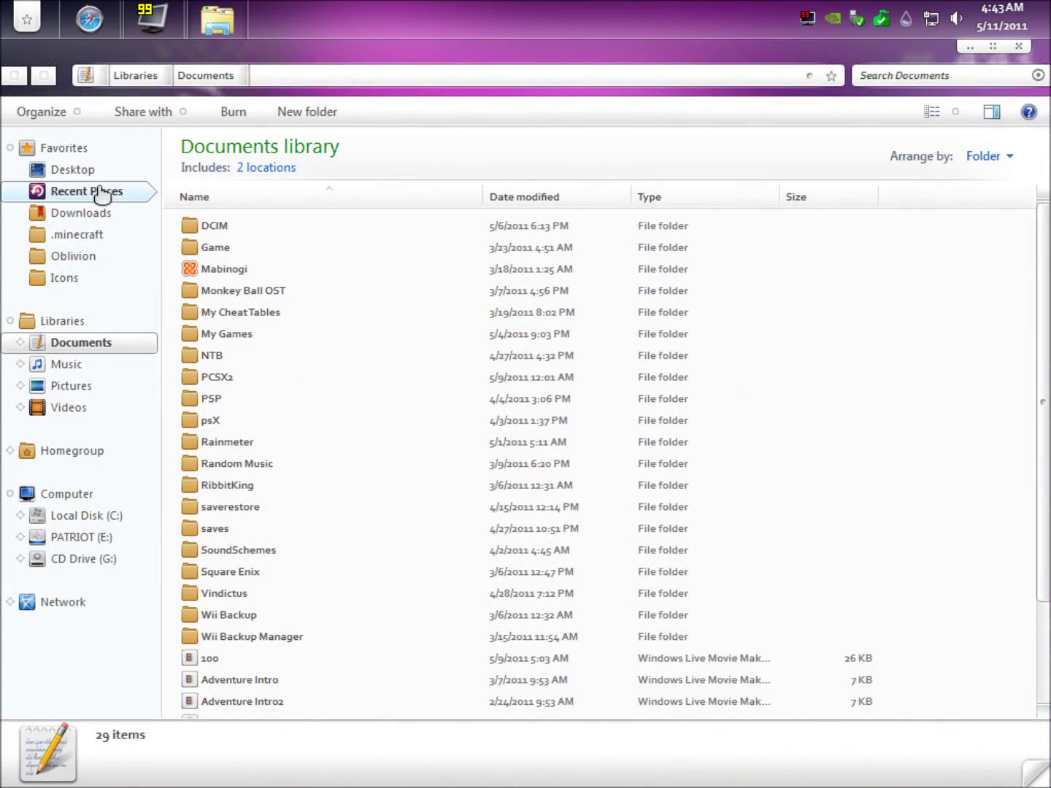
# Step: Go to the .minecraft folder through the Favorites shortcut and select its bin folder
pyautogui.click(81, 235)
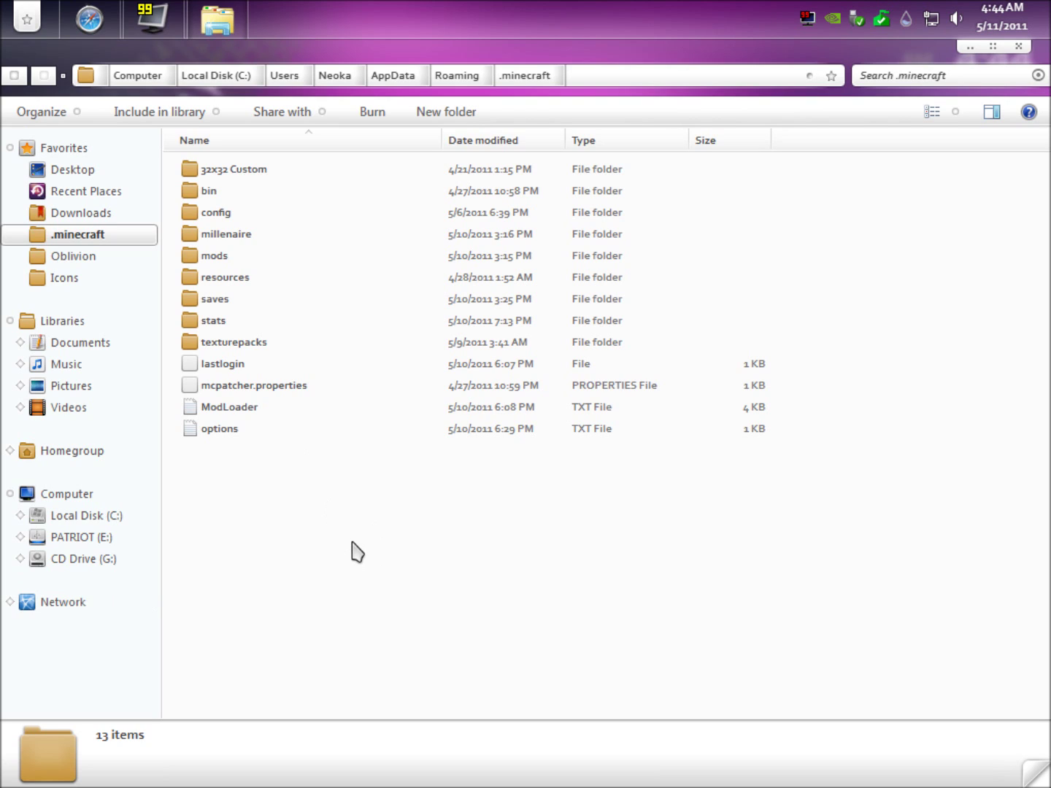
pyautogui.click(448, 188)
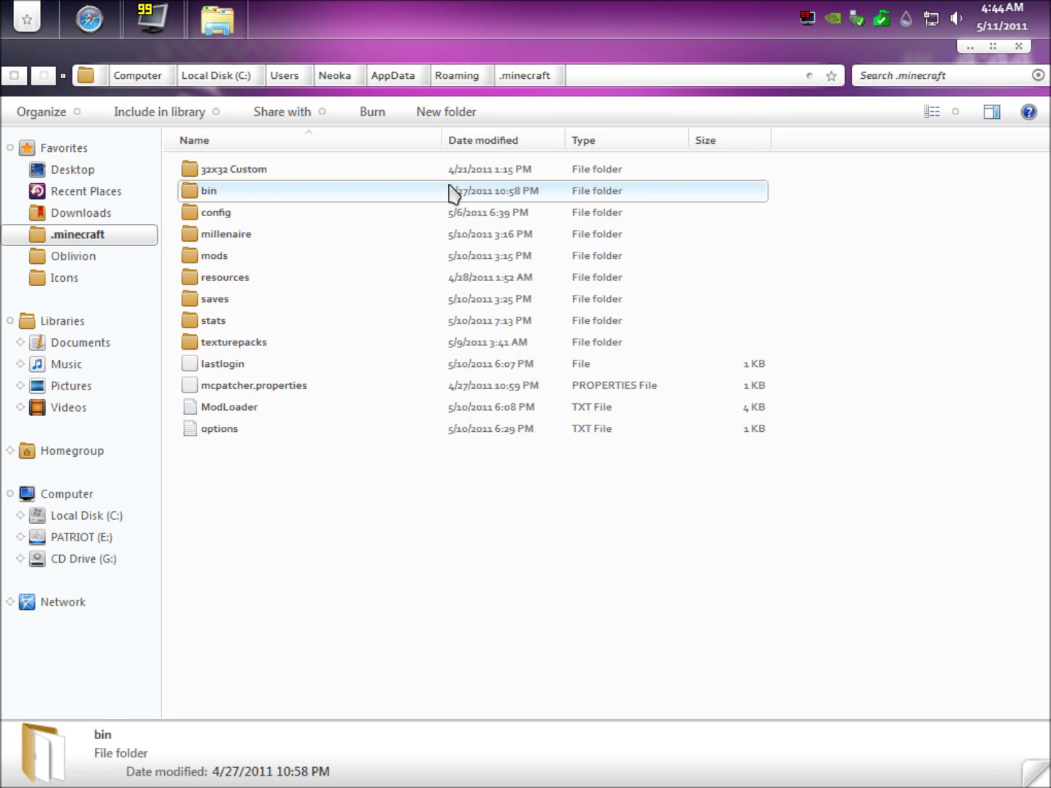
# Step: Look inside bin, then select every .minecraft item except lastlogin
pyautogui.doubleClick(229, 192)
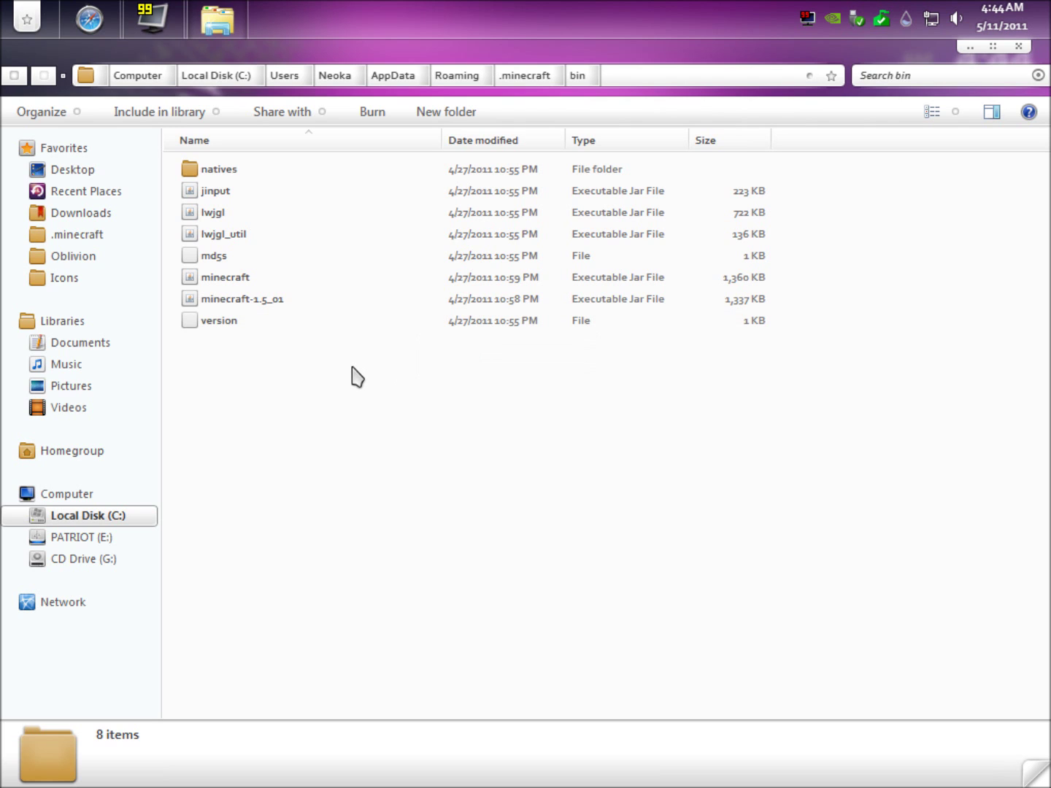
pyautogui.click(15, 75)
pyautogui.moveTo(319, 473)
pyautogui.mouseDown()
pyautogui.moveTo(259, 254)
pyautogui.moveTo(213, 150)
pyautogui.mouseUp()
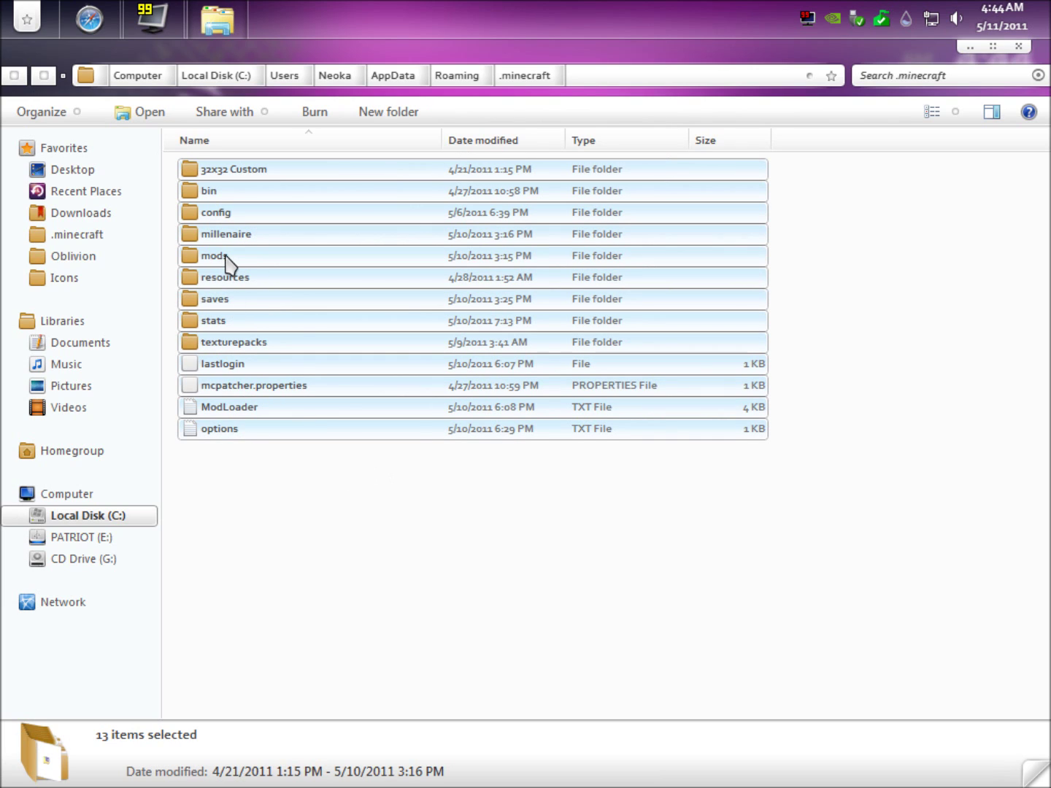
pyautogui.moveTo(227, 257)
pyautogui.keyDown('ctrl'); pyautogui.click(239, 357); pyautogui.keyUp('ctrl')
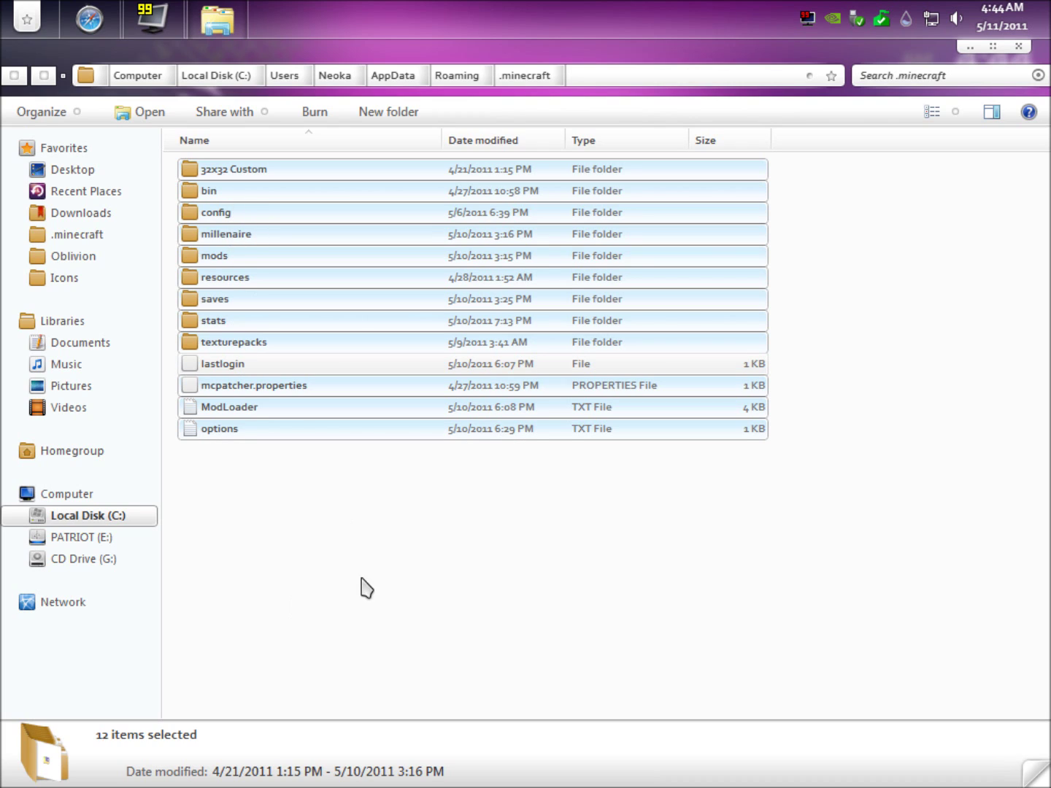
# Step: Send the 12 selected items to the Recycle Bin and close the folder window
pyautogui.press('Delete')
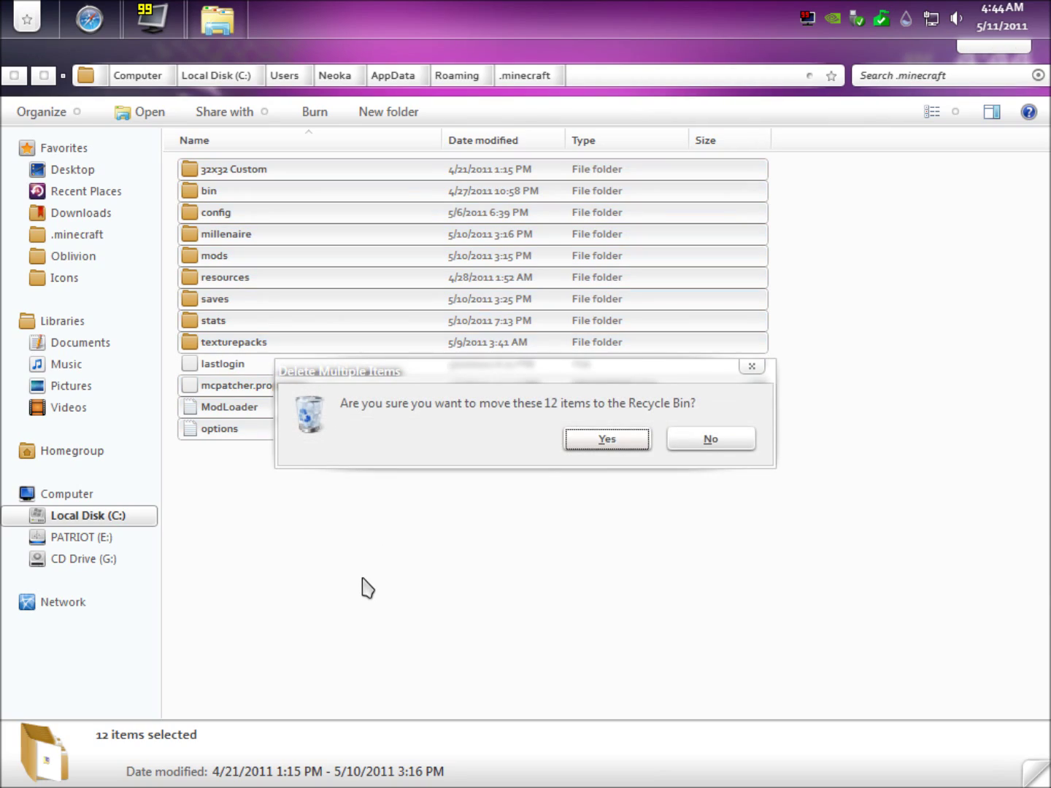
pyautogui.press('Return')
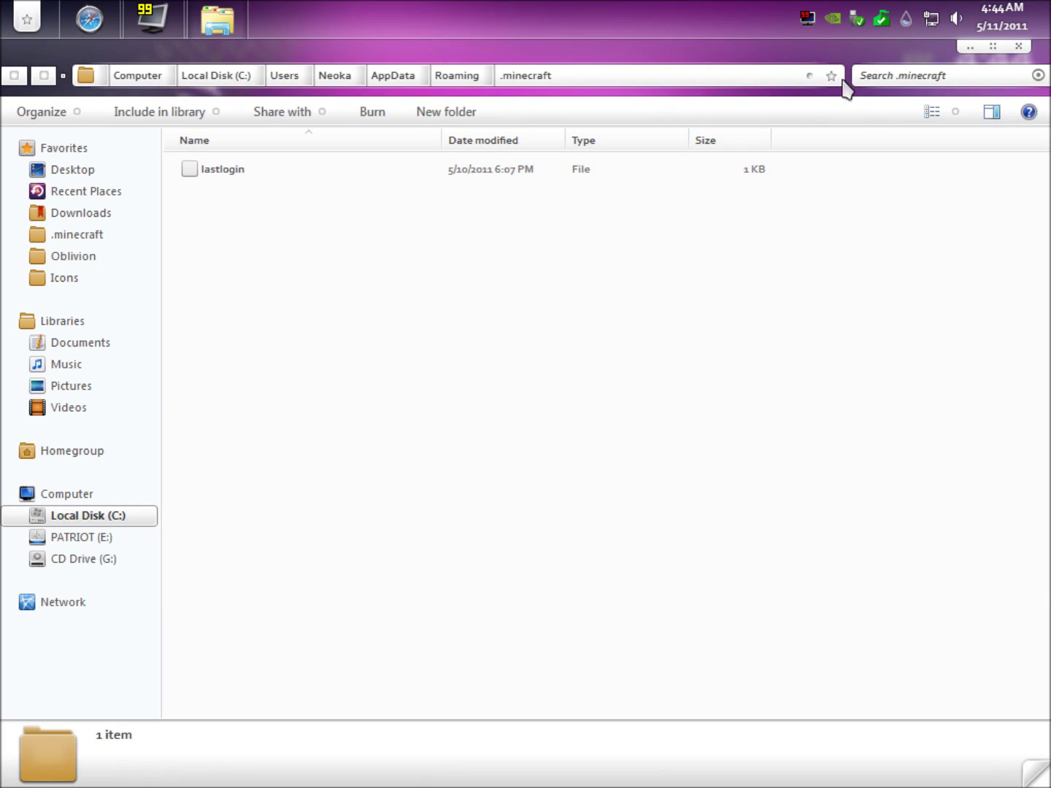
pyautogui.click(1023, 47)
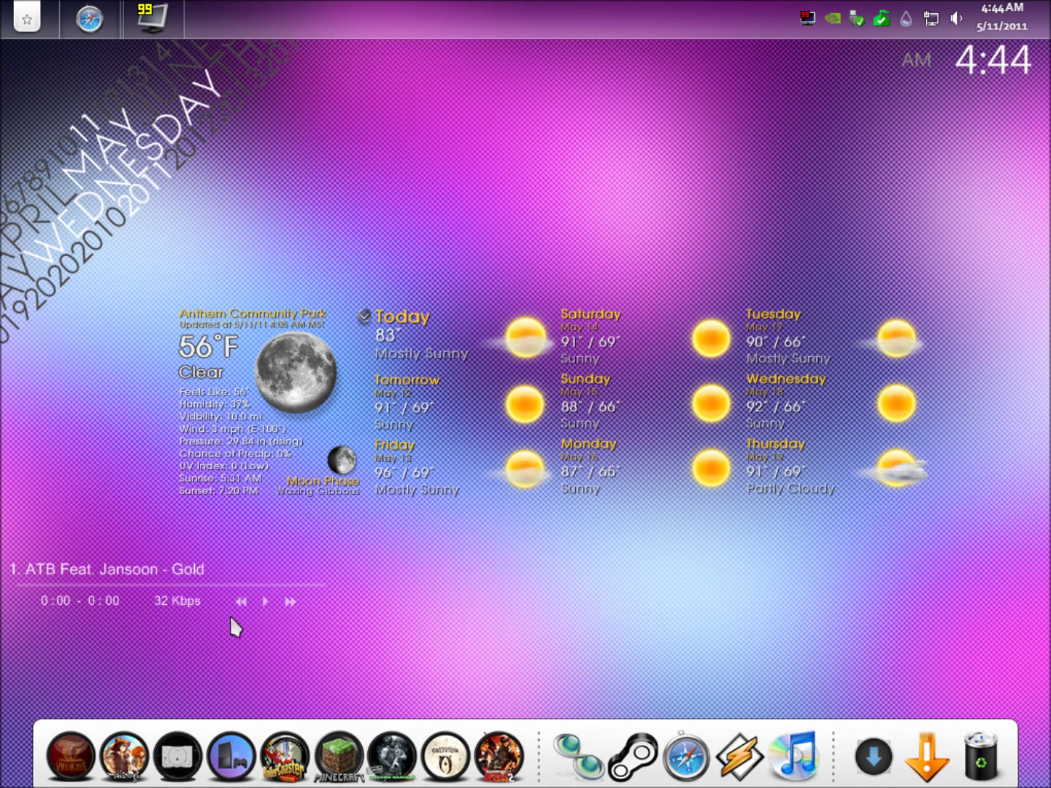
# Step: Log in on the maximized Minecraft launcher to re-download Beta 1.5_01, then close the game
pyautogui.click(330, 745)
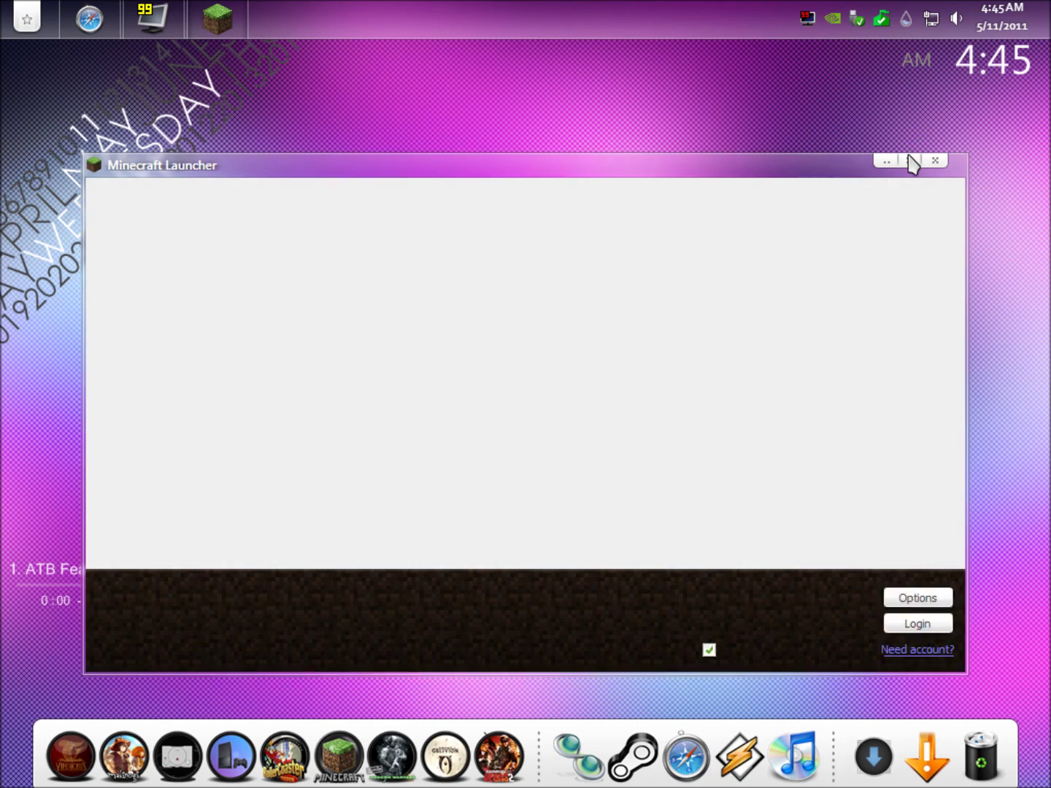
pyautogui.click(910, 160)
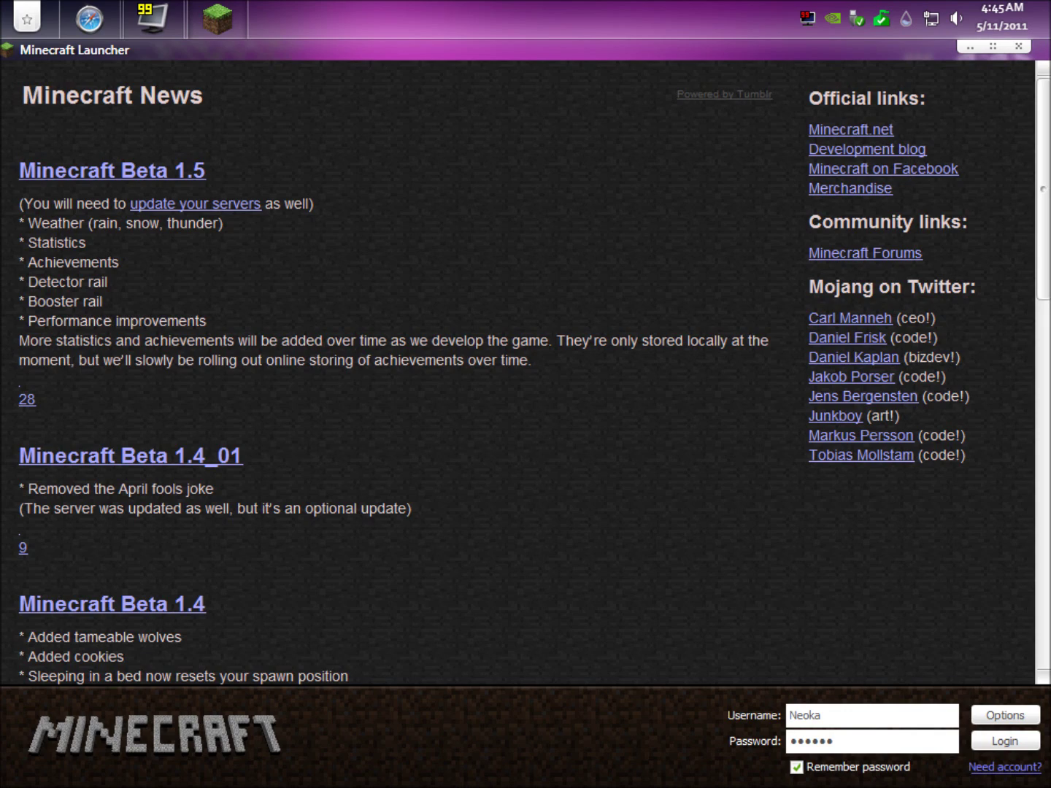
pyautogui.click(1008, 743)
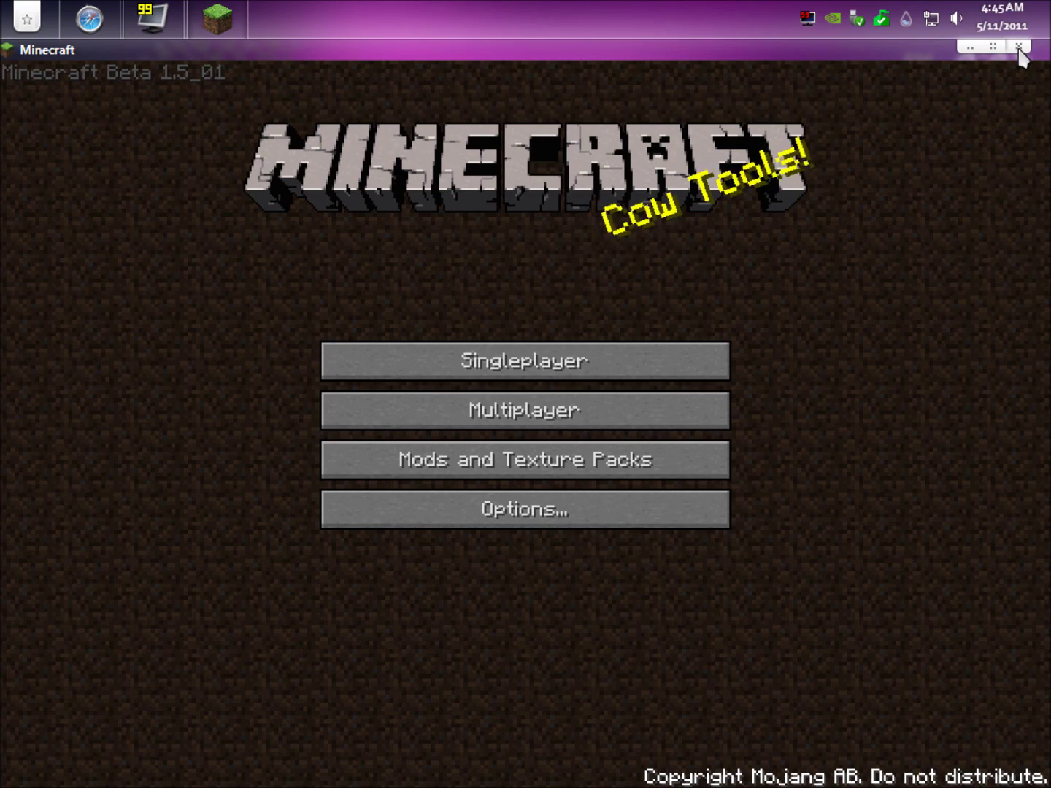
pyautogui.click(1018, 47)
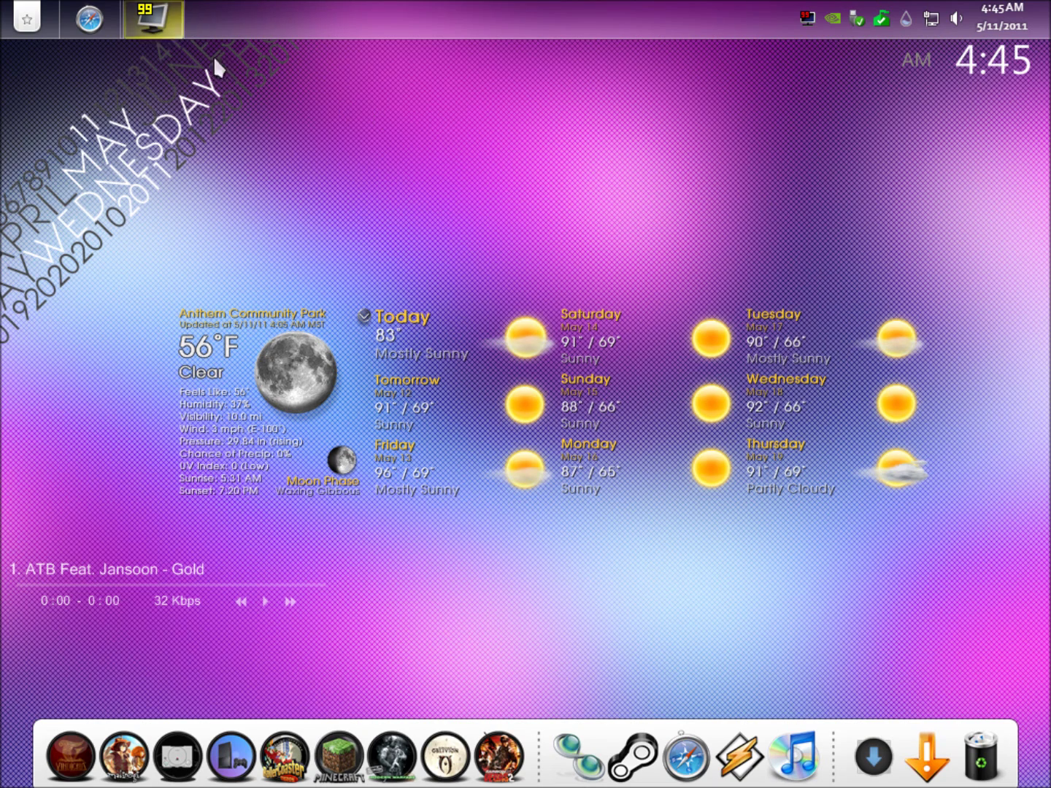
# Step: Bring Safari forward and expand the YouTube video description to reveal its links
pyautogui.click(79, 15)
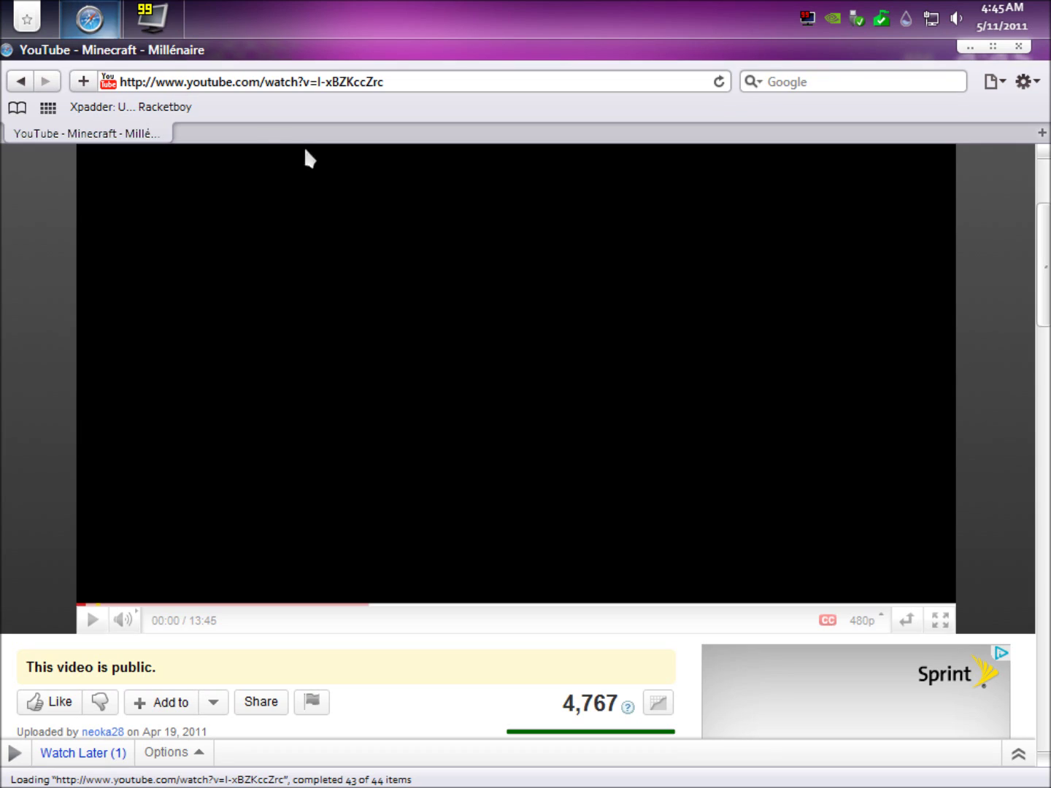
pyautogui.scroll(-5, 35, 358)
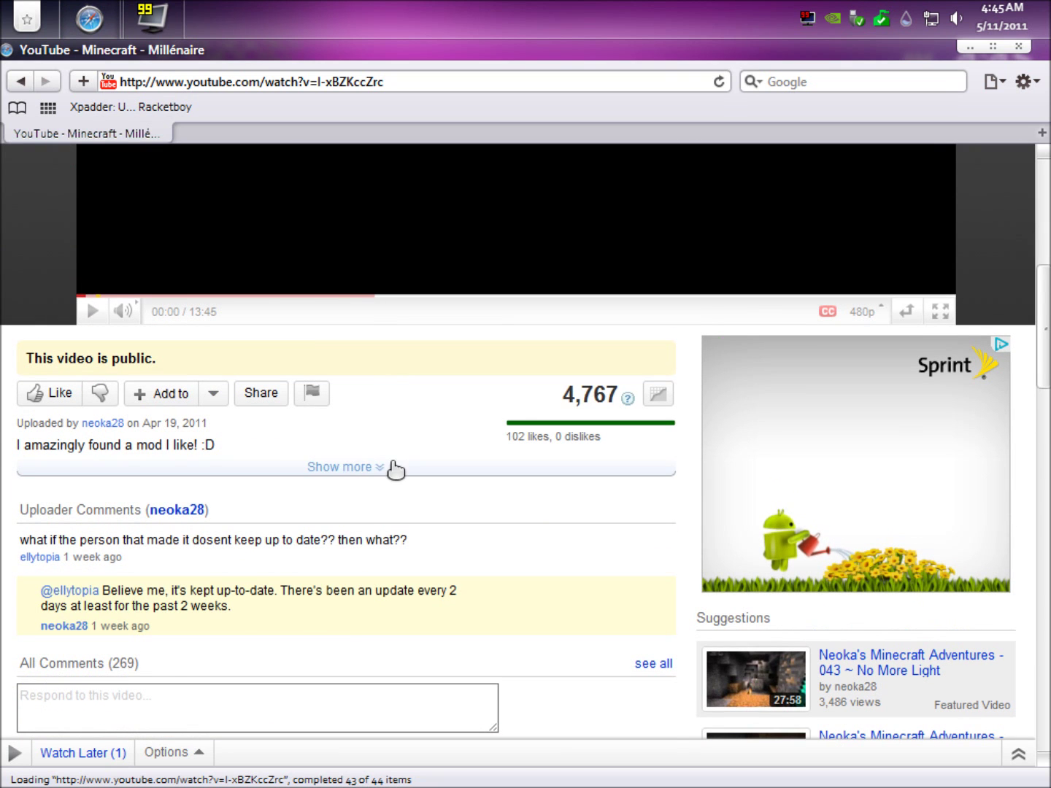
pyautogui.click(395, 468)
pyautogui.scroll(-2, 398, 470)
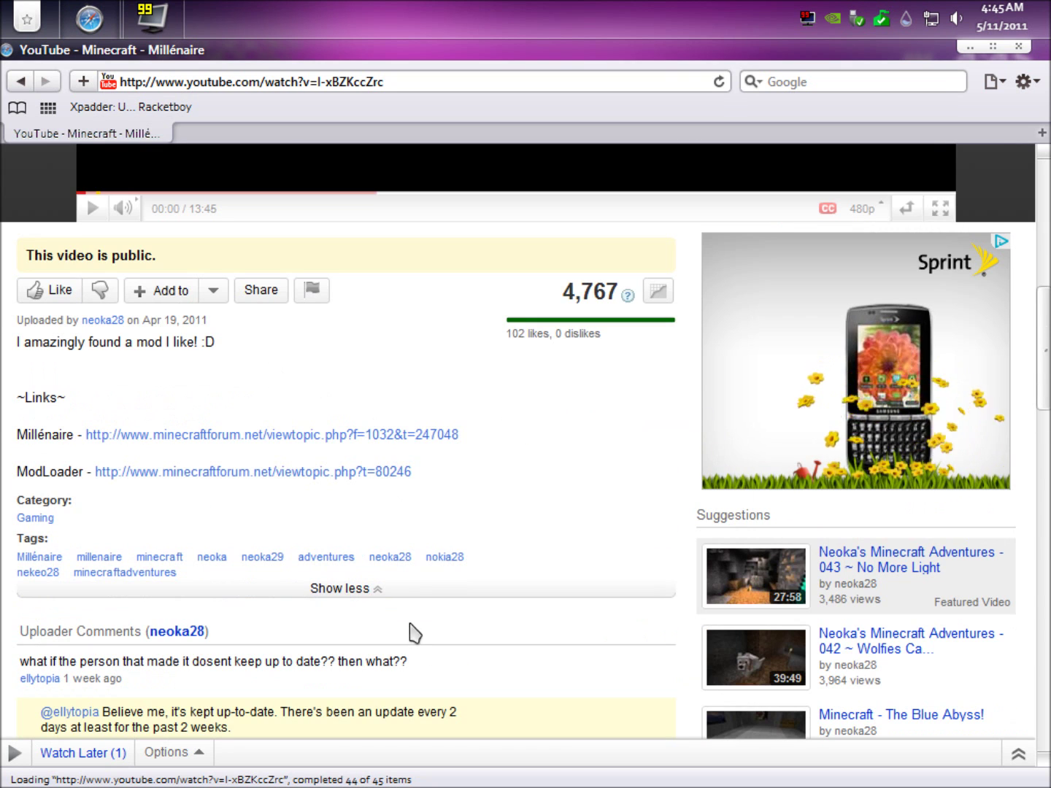
pyautogui.click(377, 591)
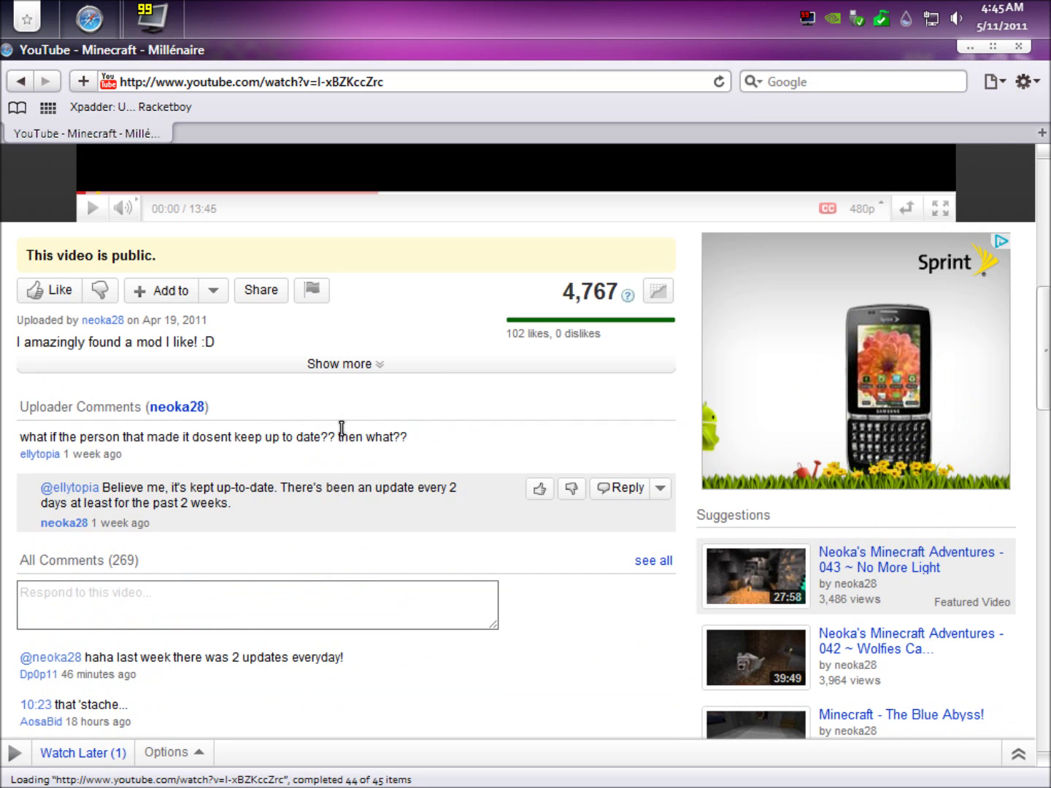
pyautogui.click(344, 370)
# Step: Open the Millénaire and ModLoader forum links in new tabs and close the YouTube tab
pyautogui.keyDown('ctrl'); pyautogui.click(273, 436); pyautogui.keyUp('ctrl')
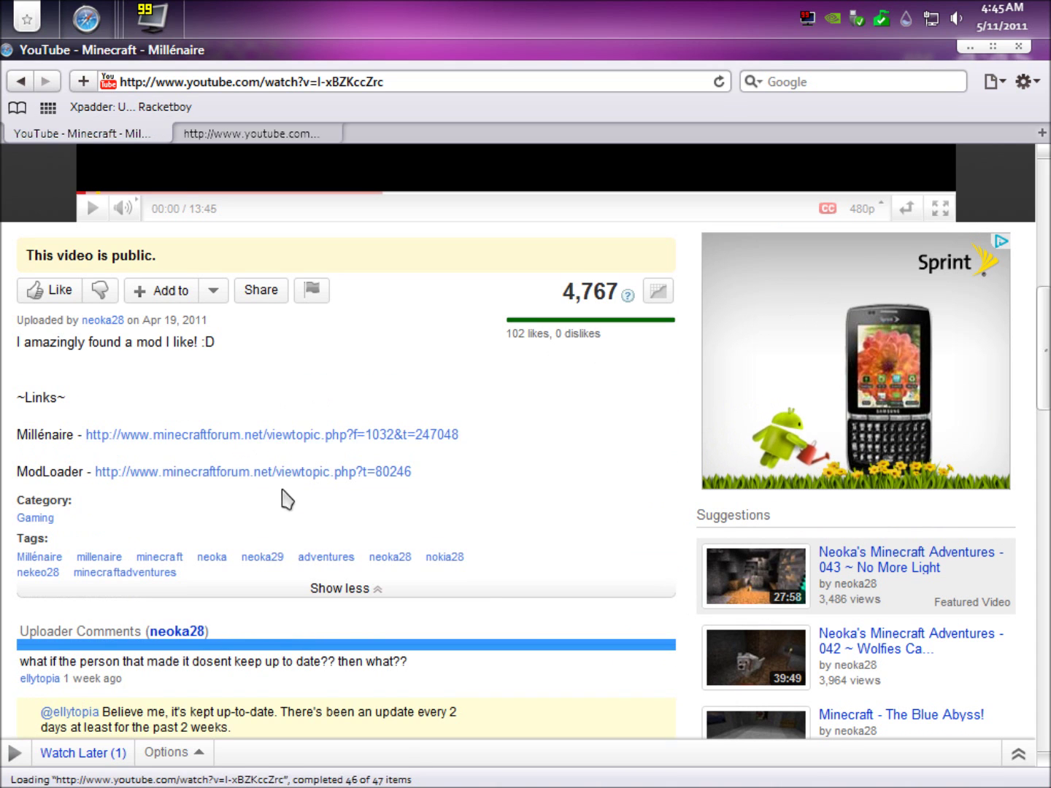
pyautogui.keyDown('ctrl'); pyautogui.click(266, 473); pyautogui.keyUp('ctrl')
pyautogui.click(162, 132)
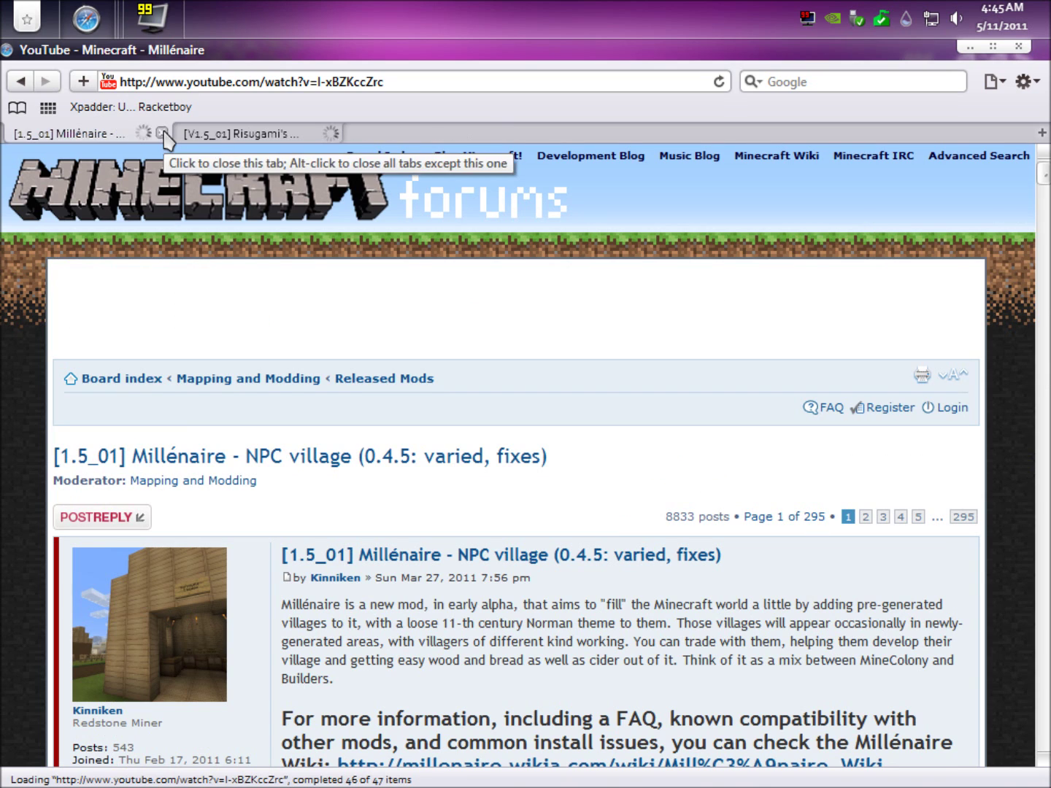
pyautogui.scroll(-20, 468, 520)
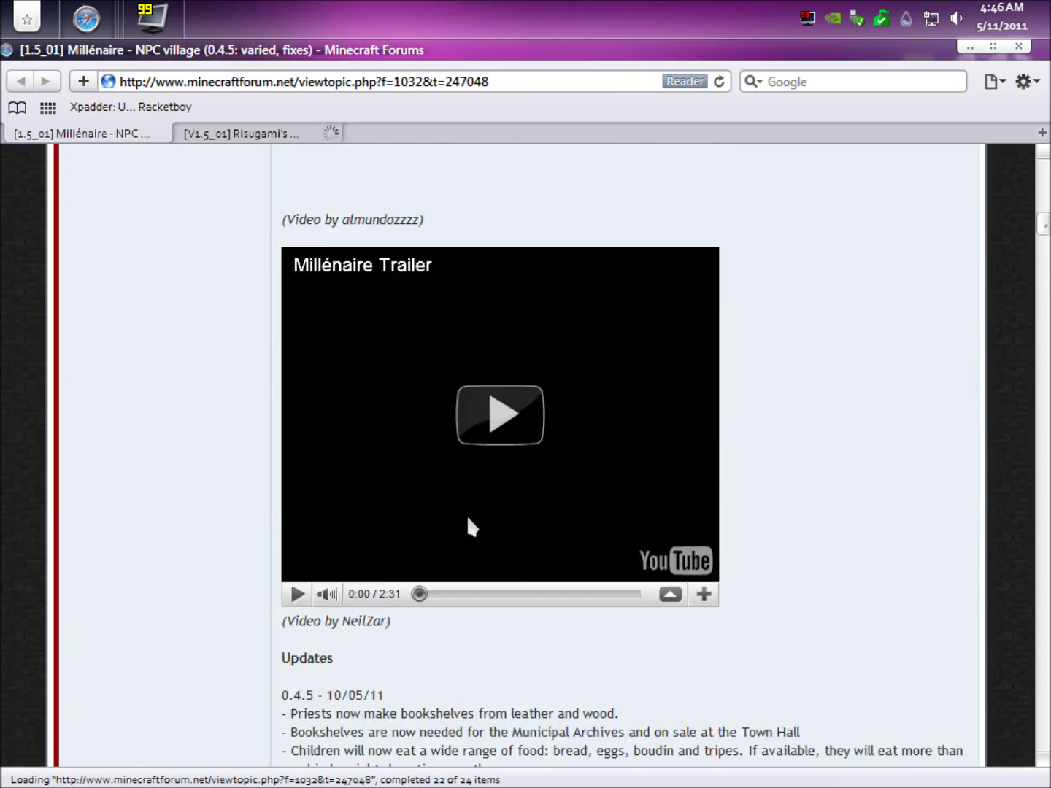
pyautogui.scroll(-20, 468, 520)
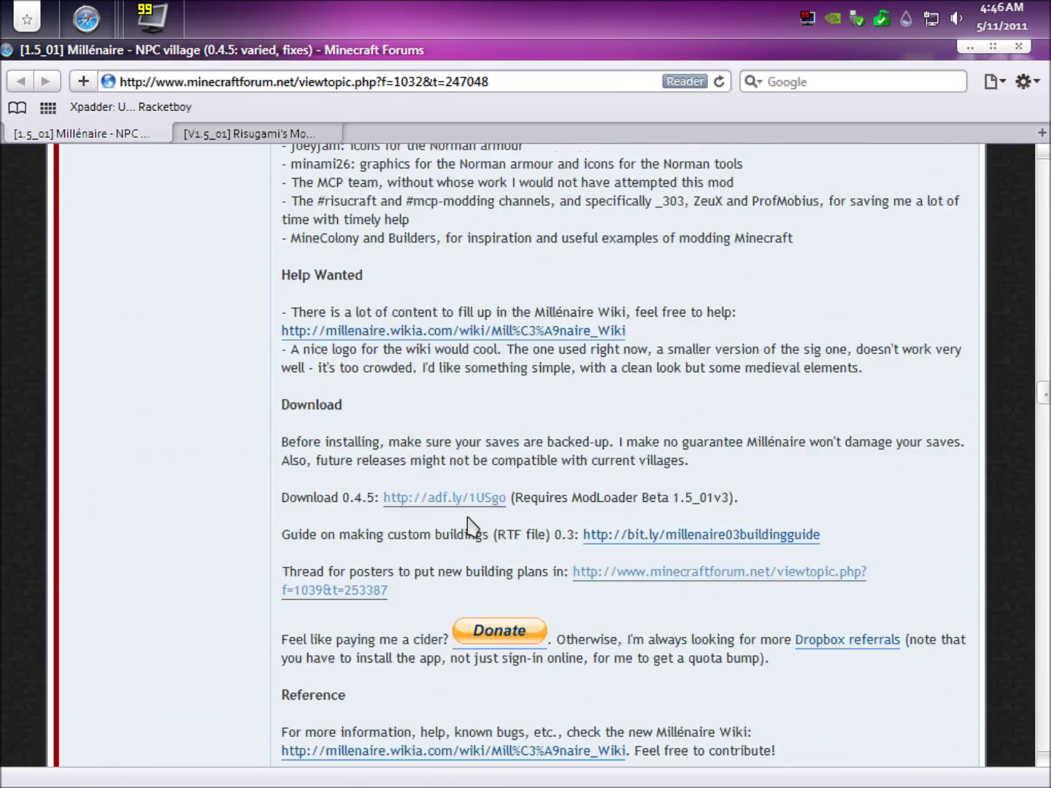
pyautogui.scroll(8, 468, 523)
# Step: Follow the Millénaire 0.4.5 download link and glance at the Risugami's Mods thread
pyautogui.click(445, 395)
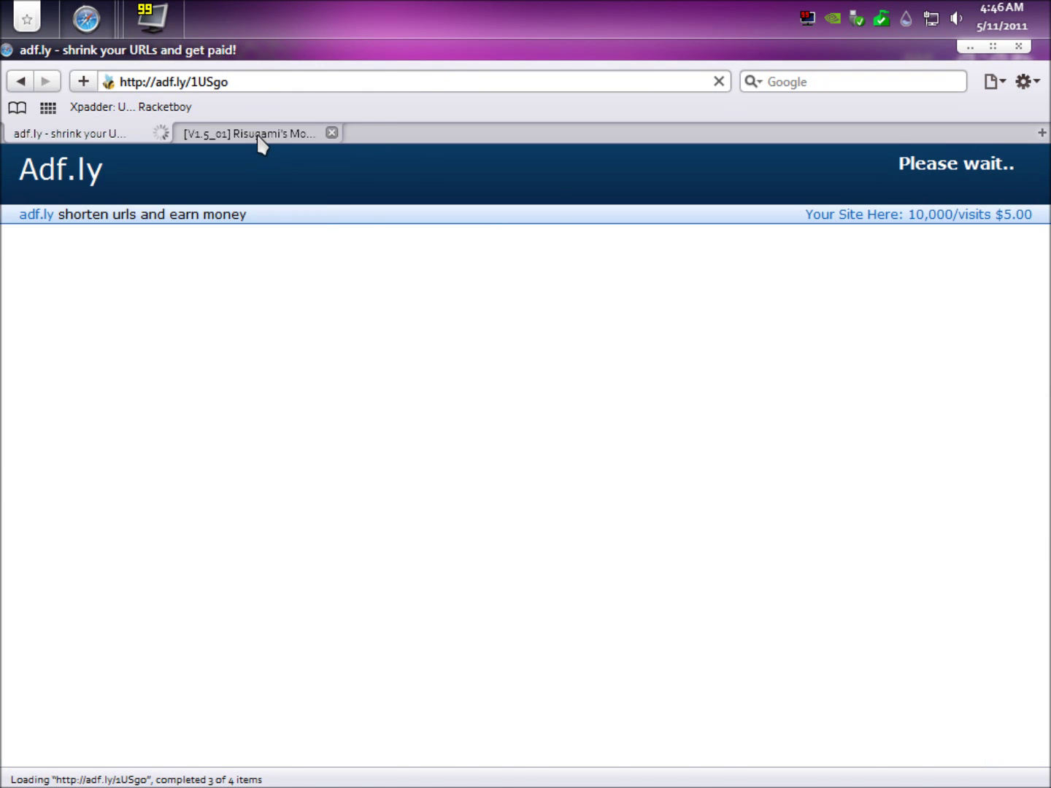
pyautogui.click(260, 134)
pyautogui.scroll(-8, 655, 522)
pyautogui.click(83, 135)
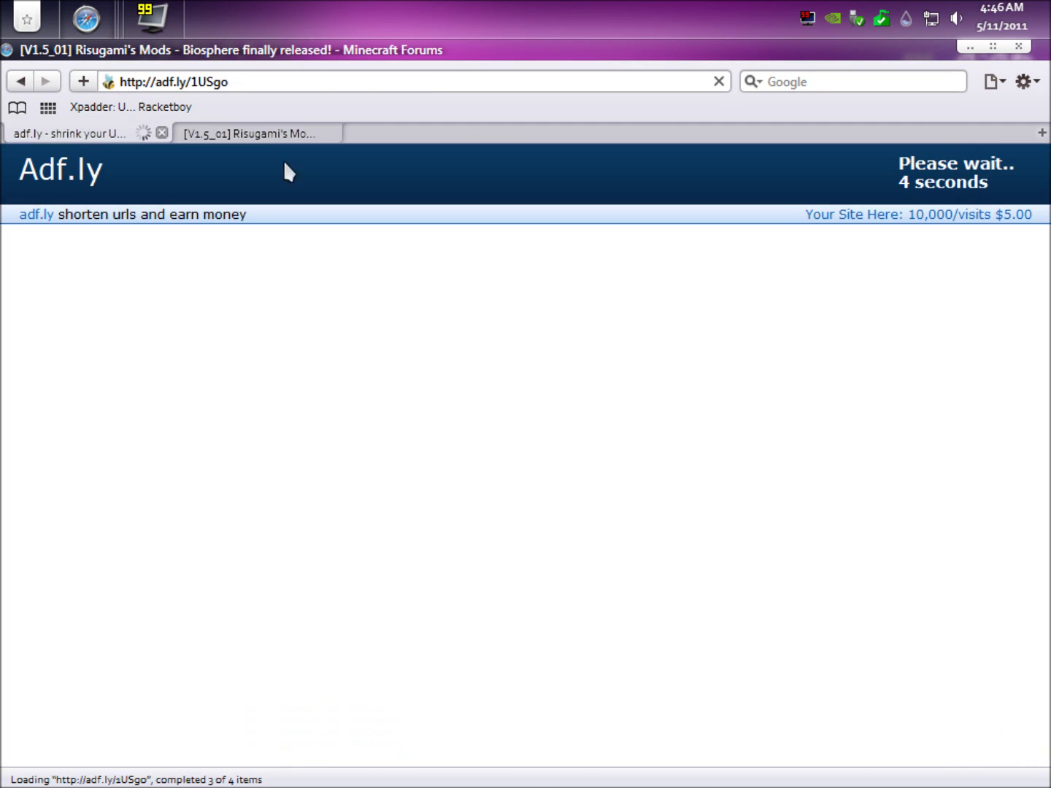
# Step: Scroll through the Risugami's Mods thread, then return to the adf.ly ad page
pyautogui.click(270, 134)
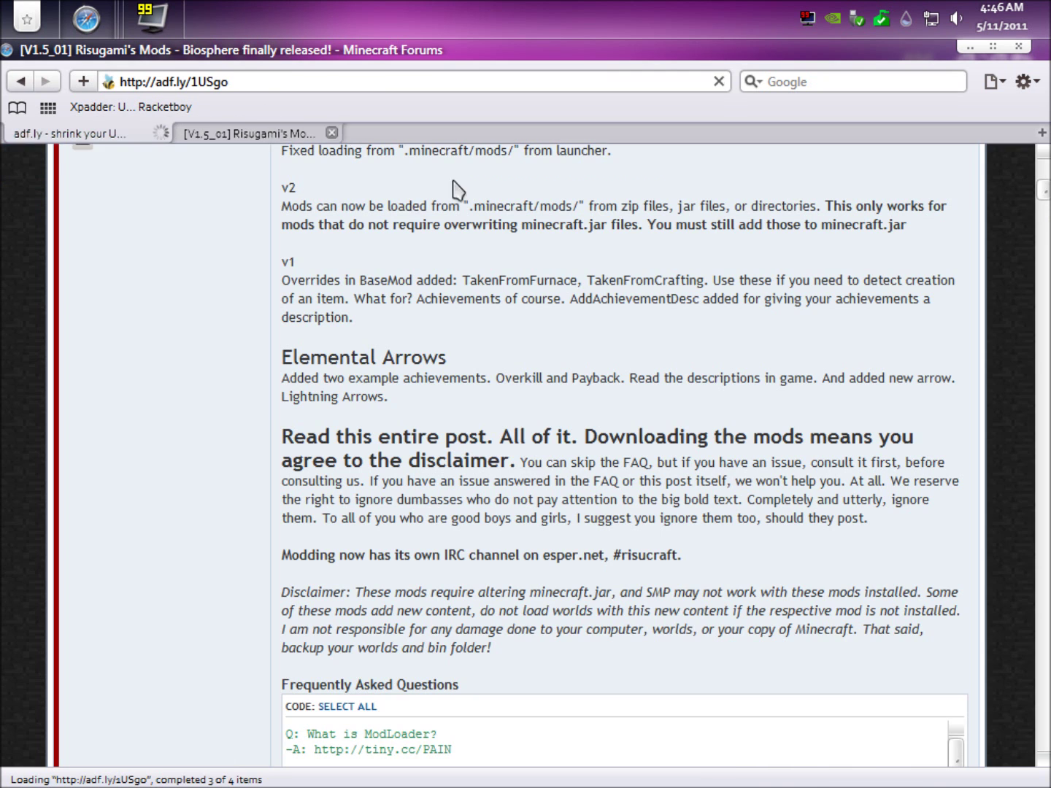
pyautogui.scroll(-10, 587, 389)
pyautogui.scroll(-8, 575, 349)
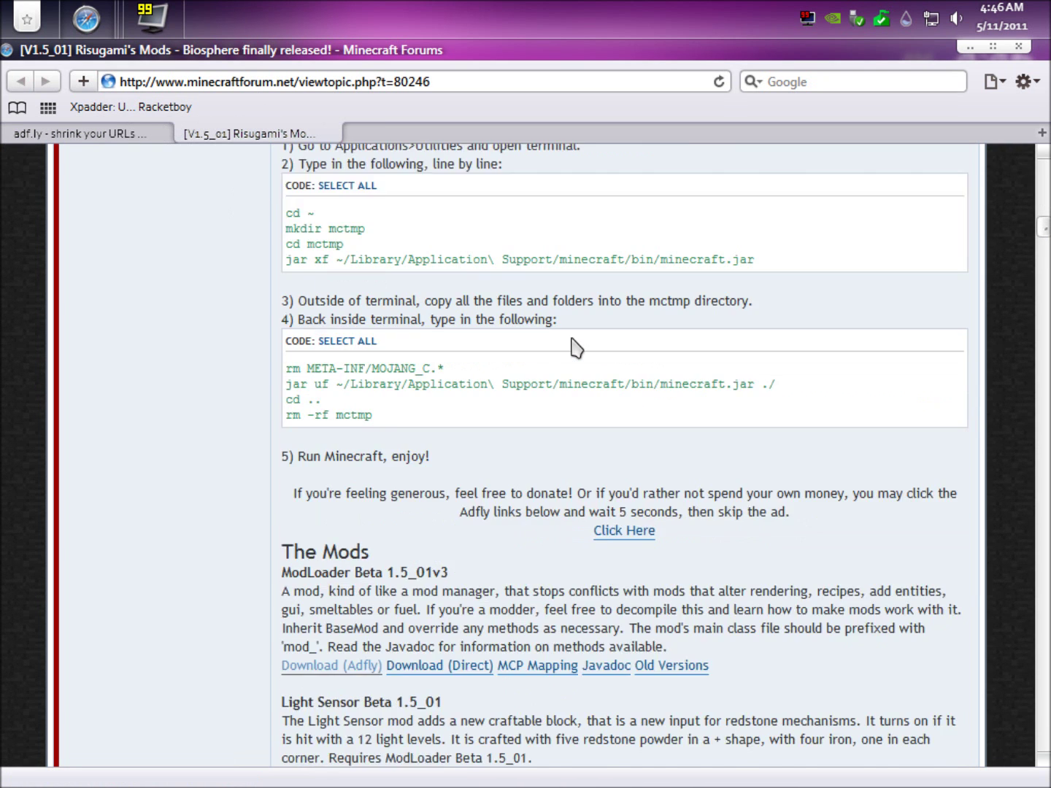
pyautogui.scroll(7, 575, 348)
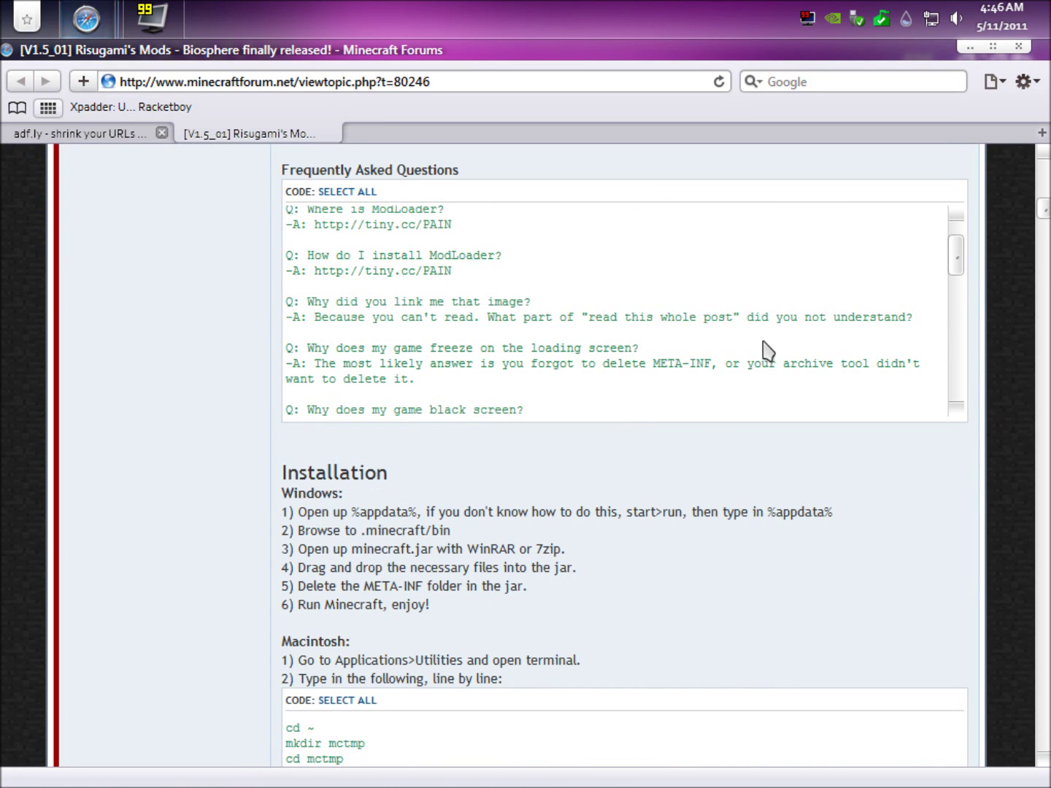
pyautogui.scroll(-5, 624, 376)
pyautogui.scroll(-5, 498, 467)
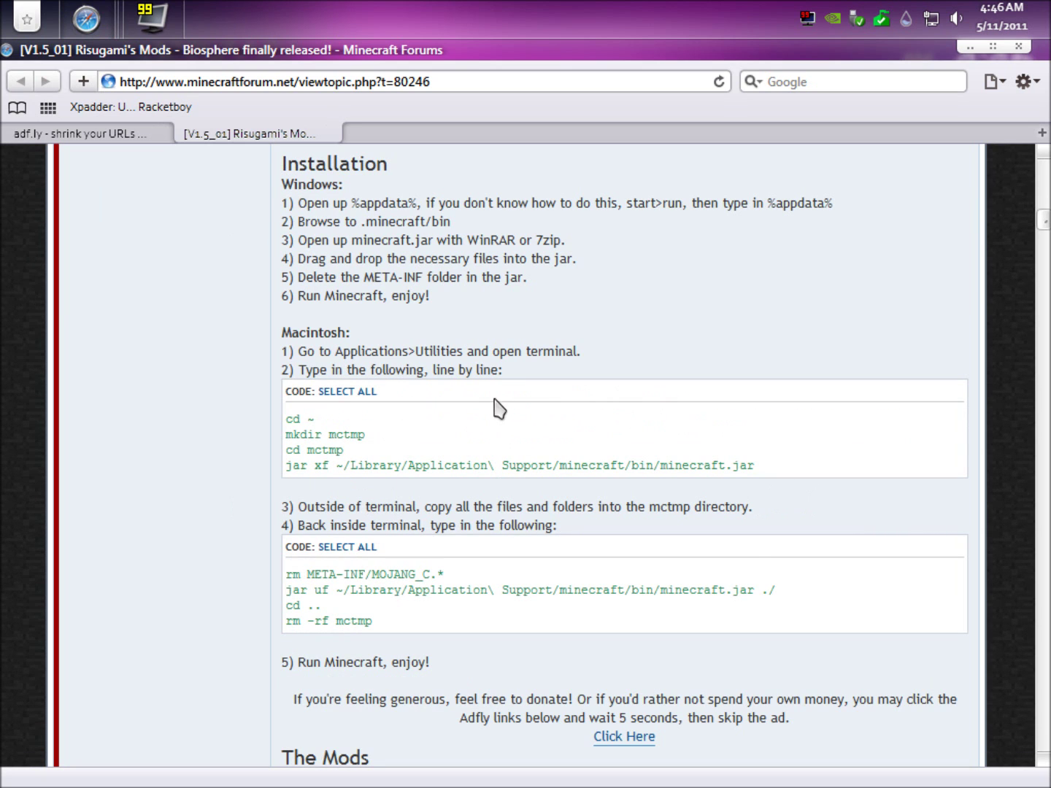
pyautogui.click(113, 135)
pyautogui.scroll(-5, 730, 293)
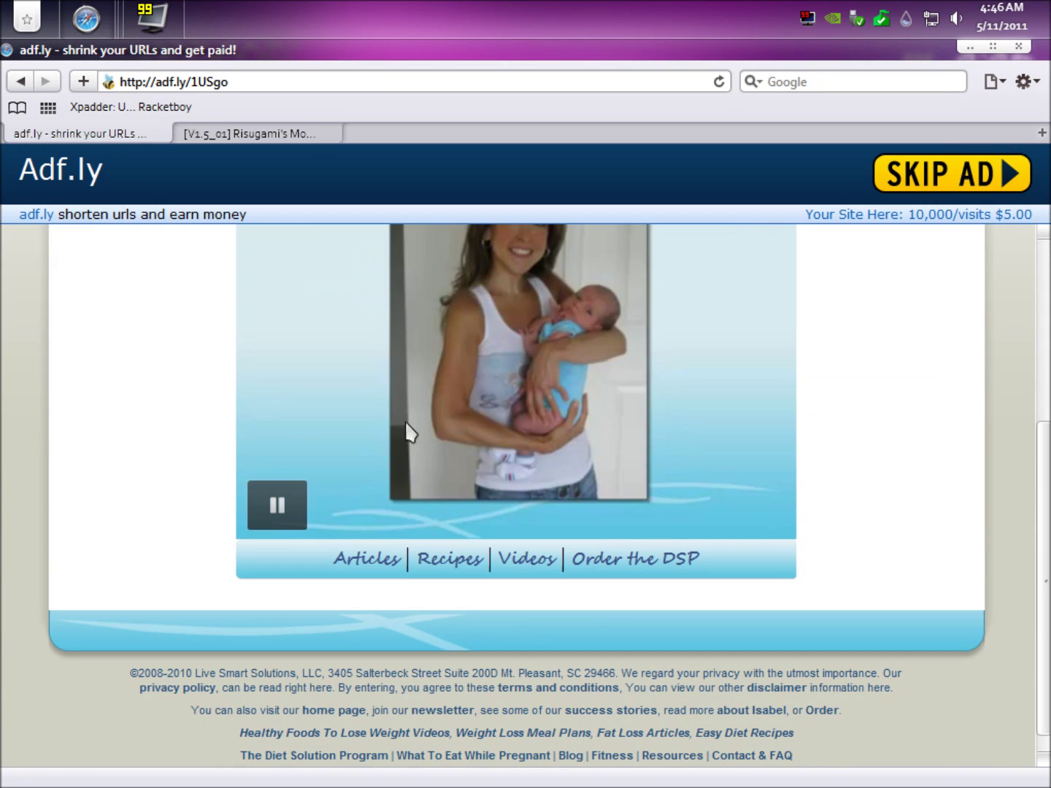
pyautogui.scroll(4, 223, 379)
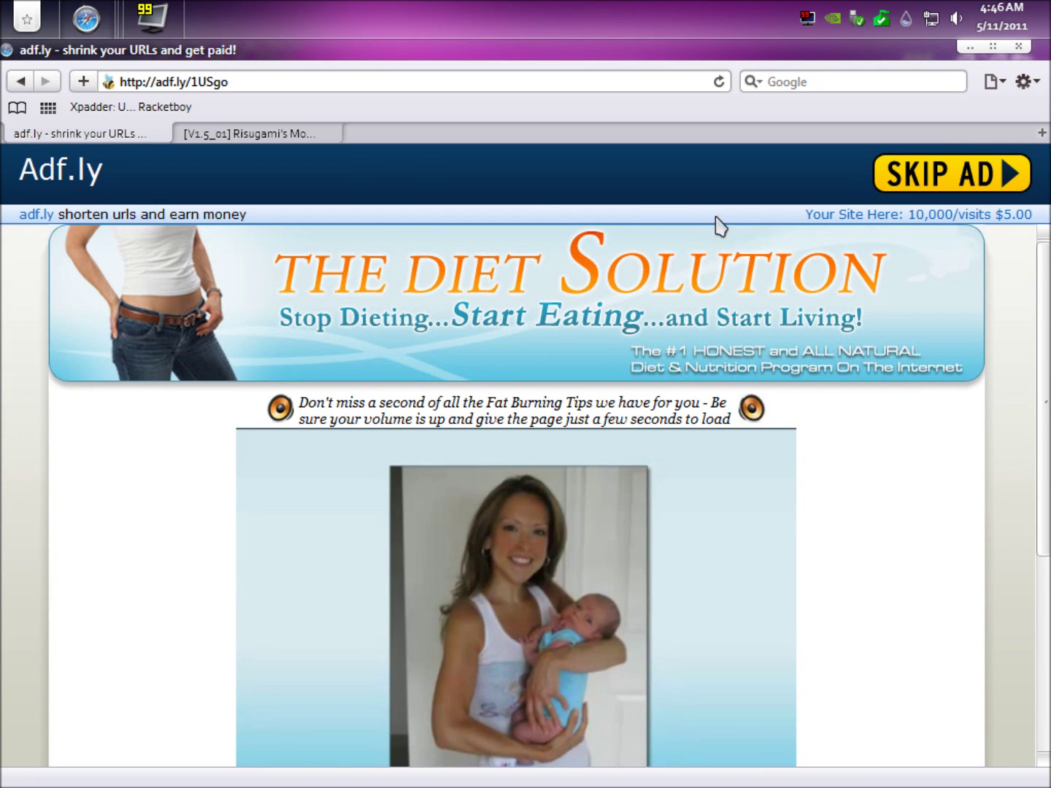
# Step: Skip the ad, open Millenaire0.4.5.zip, then close the archive, Downloads list and adf.ly tab
pyautogui.click(942, 175)
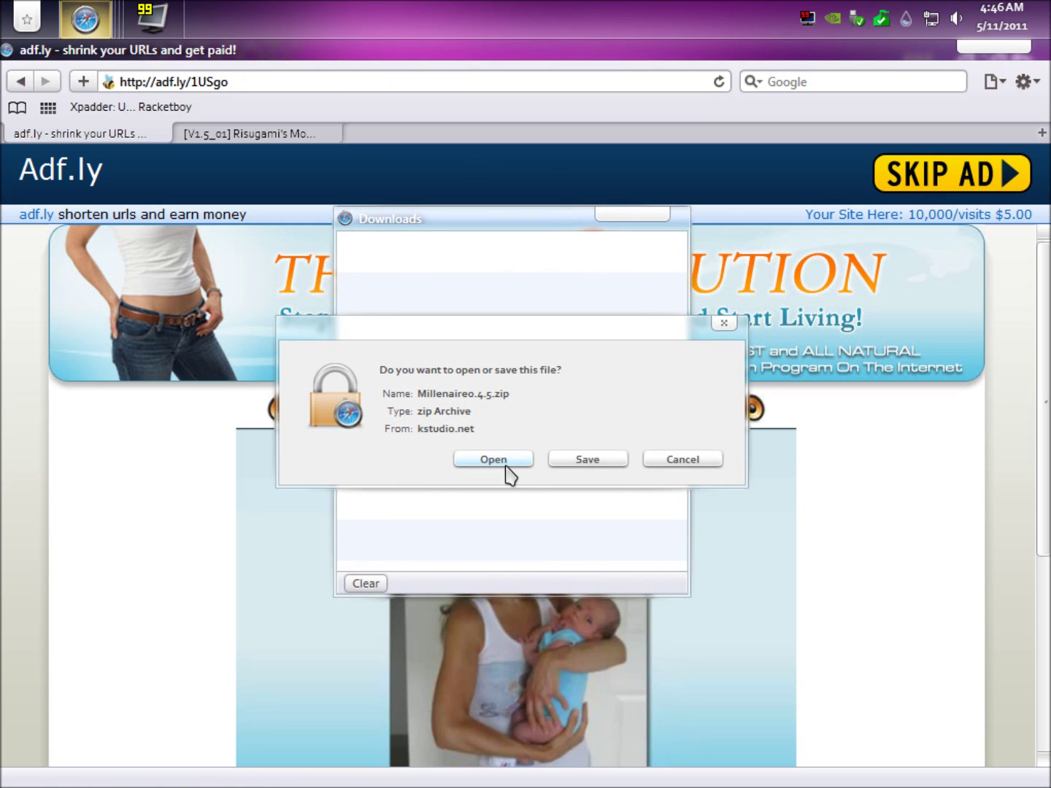
pyautogui.click(494, 459)
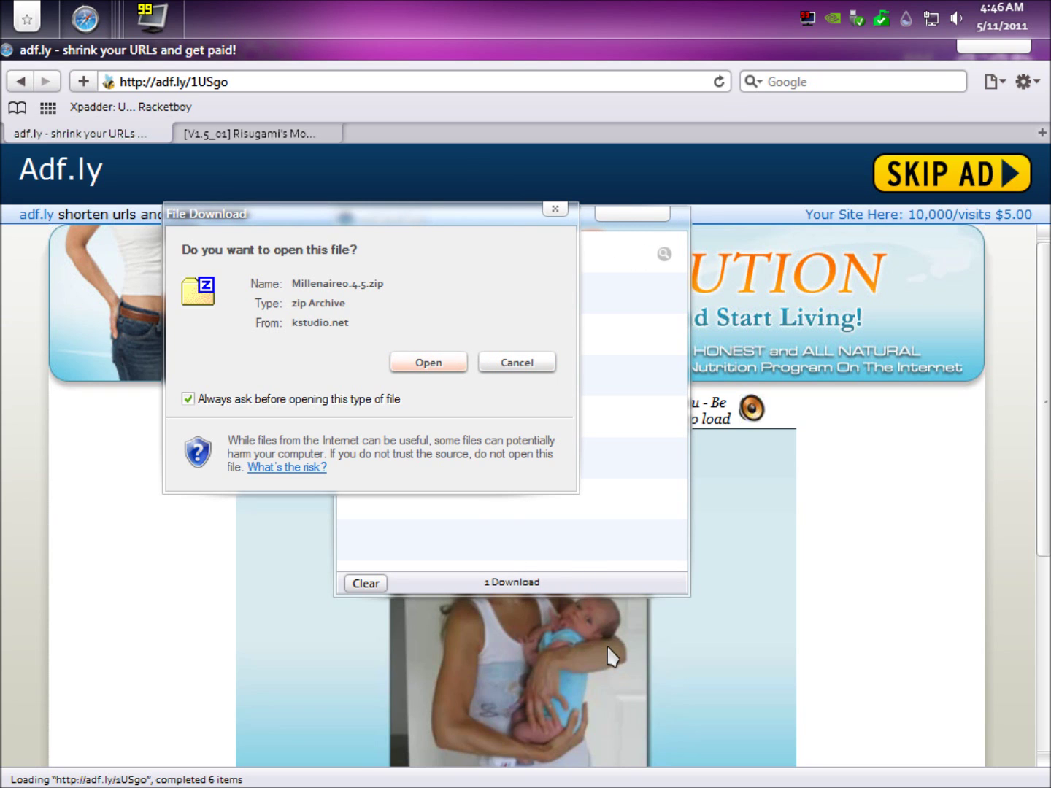
pyautogui.click(429, 364)
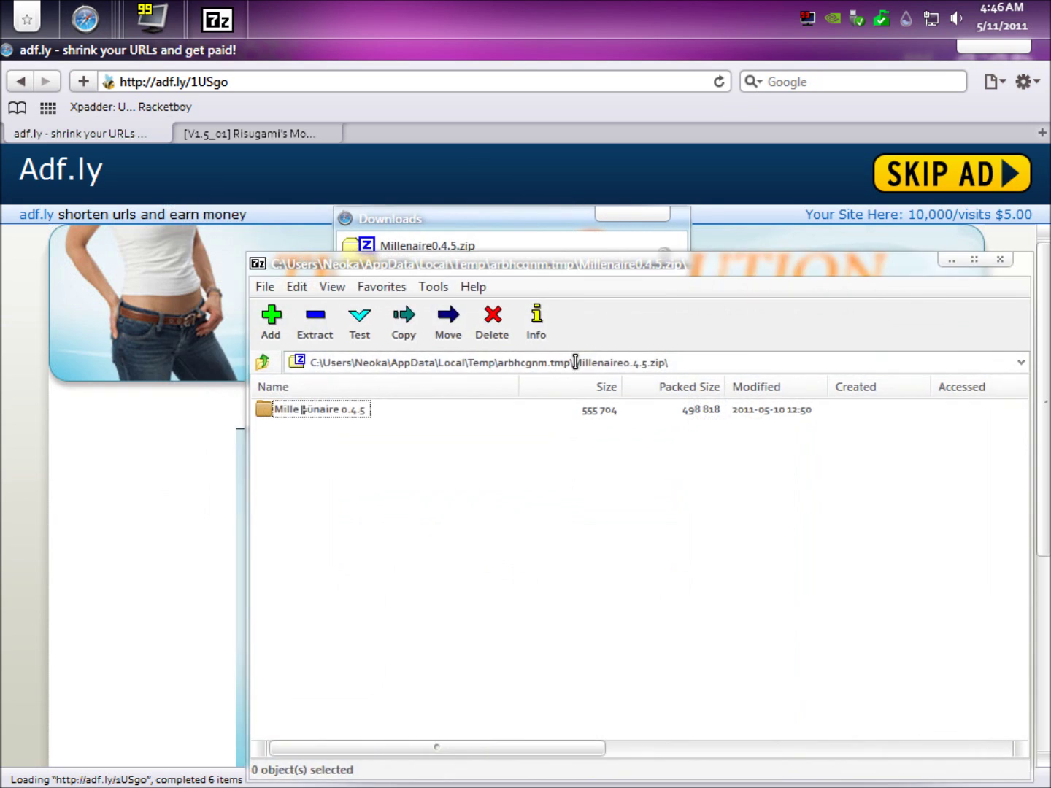
pyautogui.click(953, 260)
pyautogui.click(676, 215)
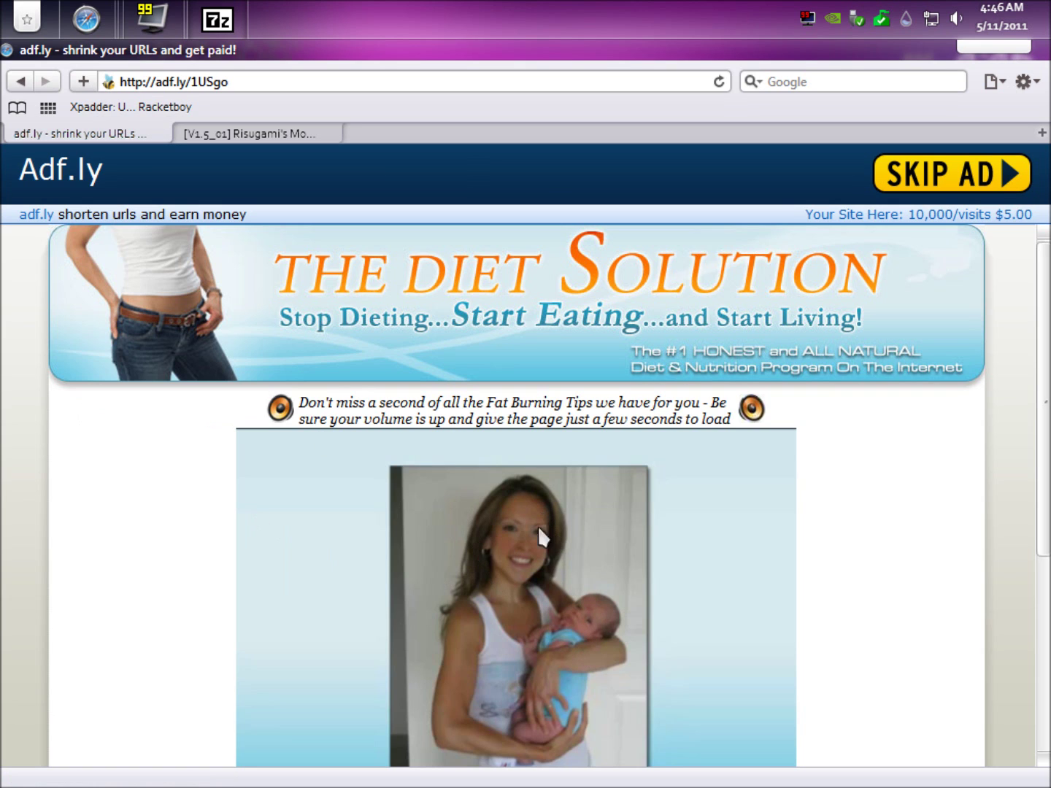
pyautogui.click(162, 135)
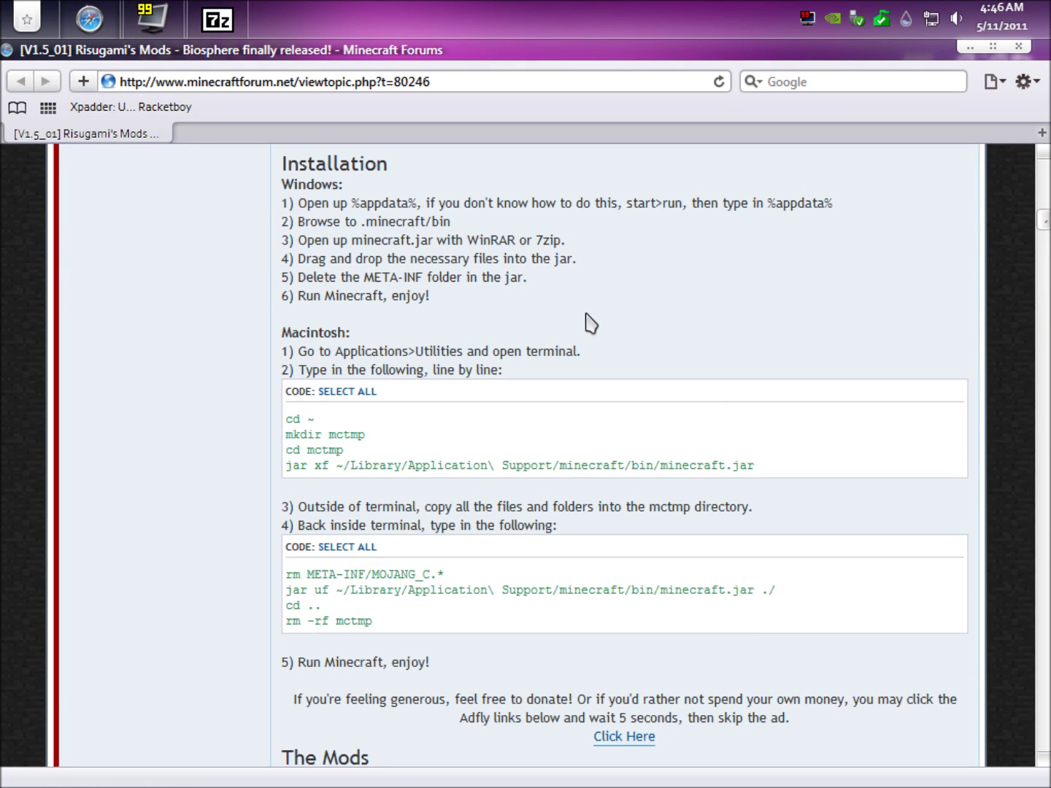
# Step: Scroll to The Mods list and directly download ModLoader Beta 1.5_01v3
pyautogui.scroll(-2, 591, 323)
pyautogui.scroll(10, 591, 323)
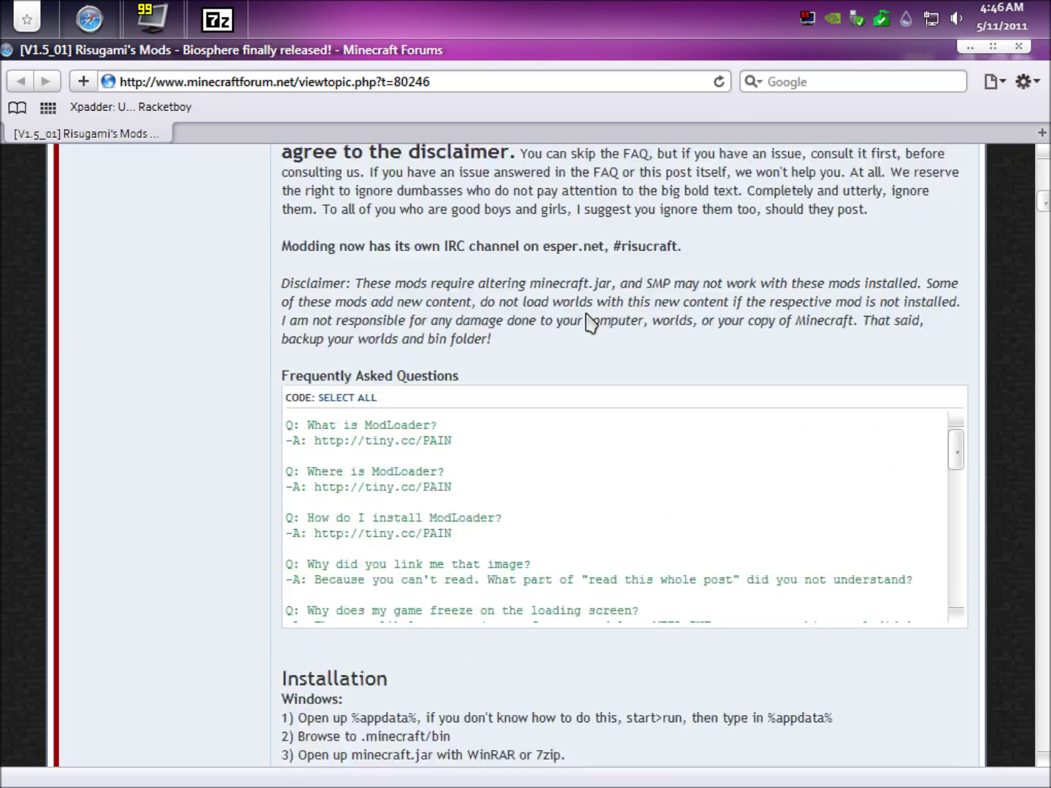
pyautogui.scroll(7, 471, 343)
pyautogui.scroll(-15, 475, 354)
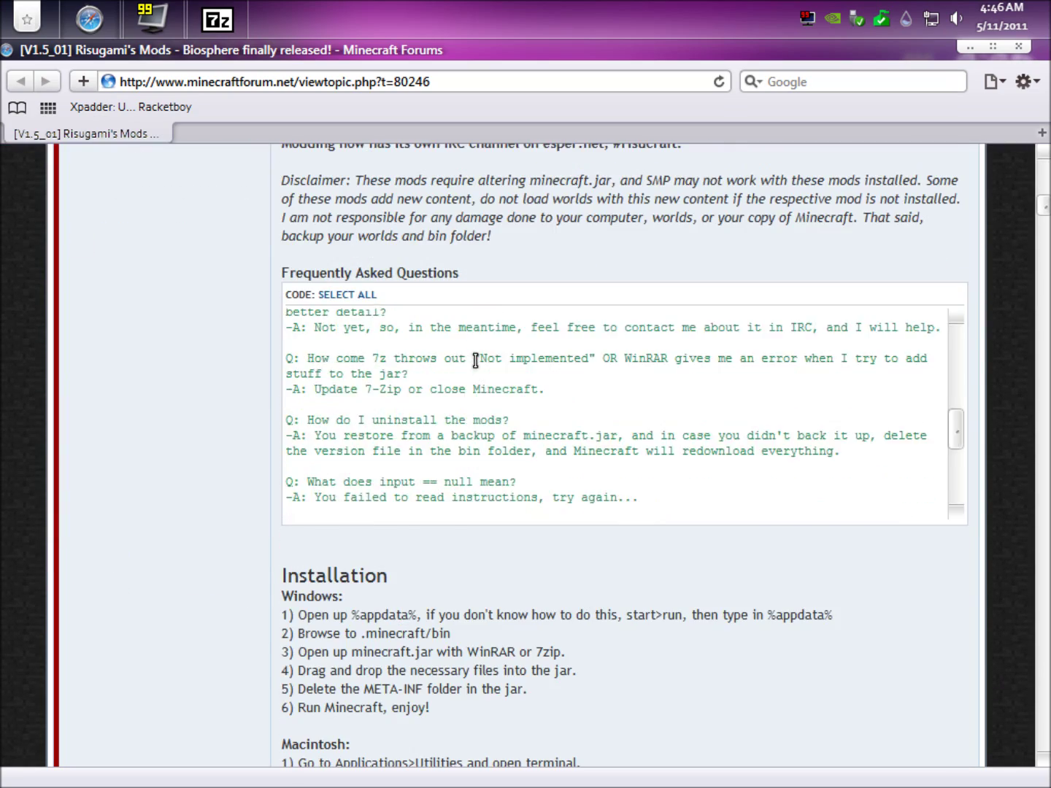
pyautogui.scroll(-7, 460, 394)
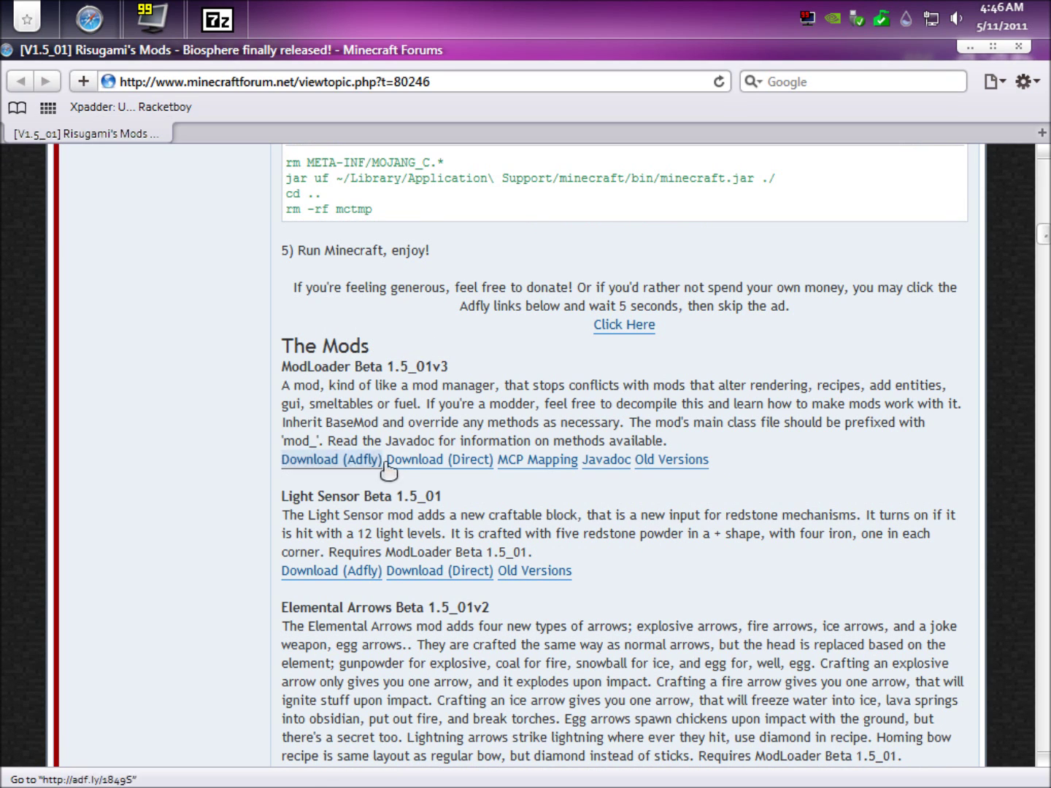
pyautogui.click(468, 462)
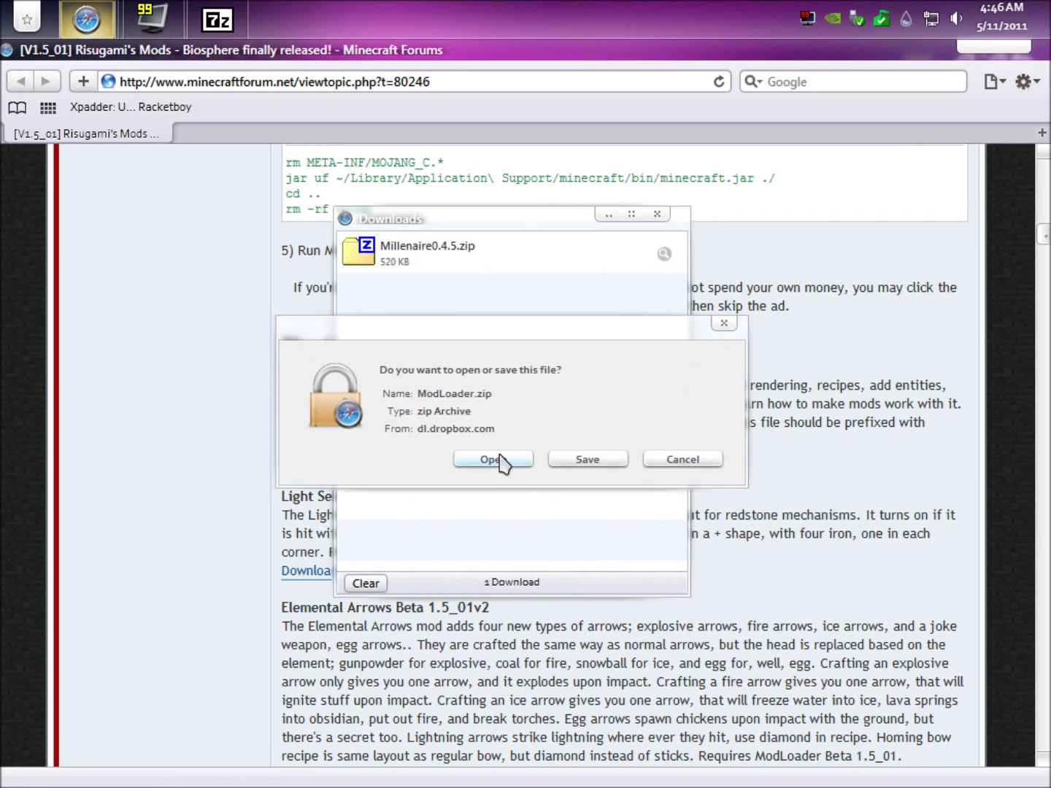
# Step: Open ModLoader.zip in 7-Zip, close the Downloads list and minimize the archive window
pyautogui.click(503, 460)
pyautogui.click(587, 431)
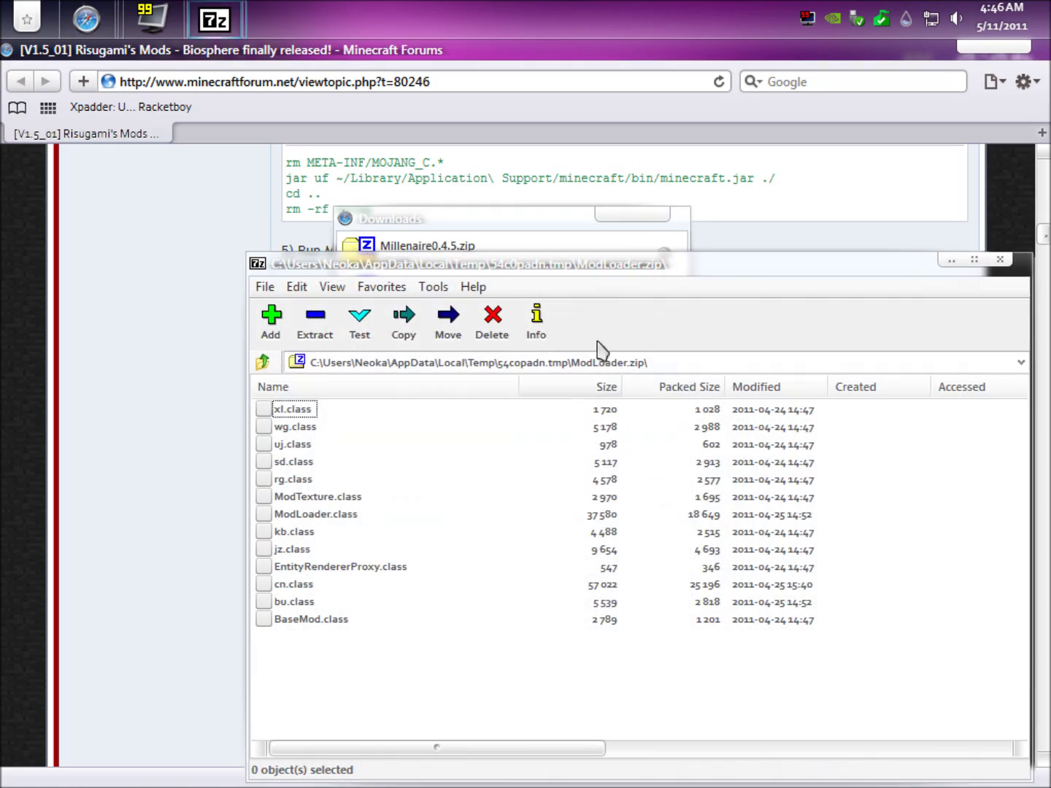
pyautogui.click(650, 213)
pyautogui.click(943, 260)
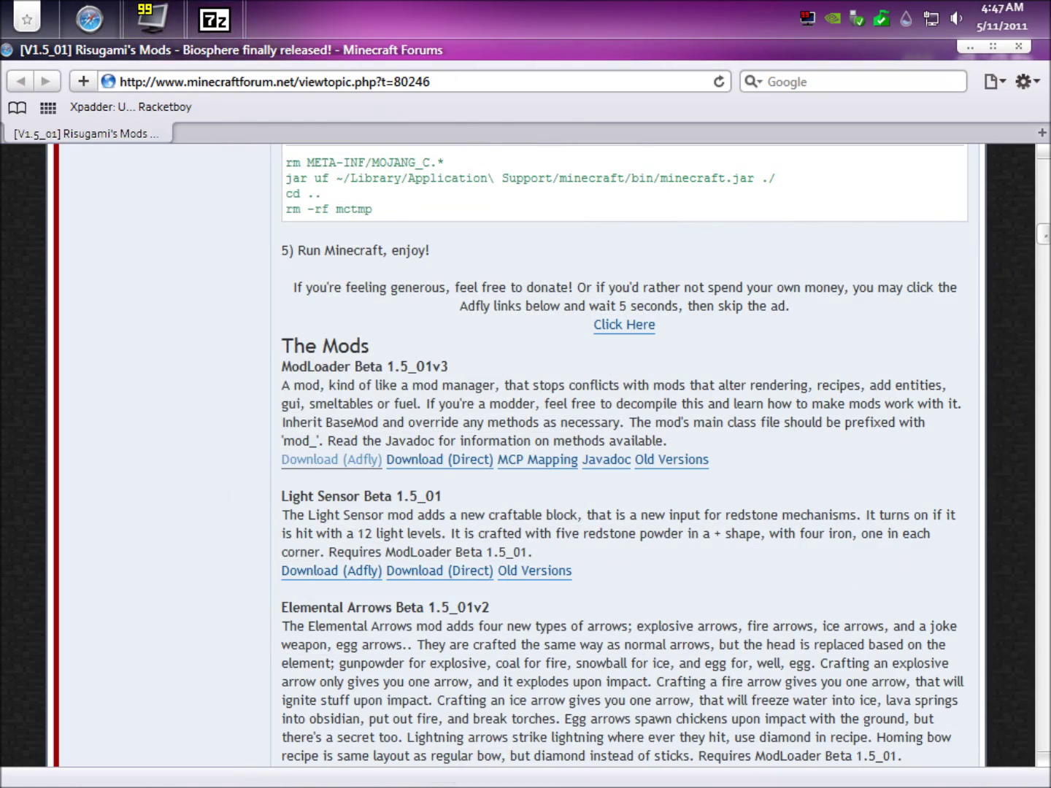
# Step: Close Safari and go to Documents > .minecraft > bin to bring up minecraft.jar's context menu
pyautogui.click(1016, 49)
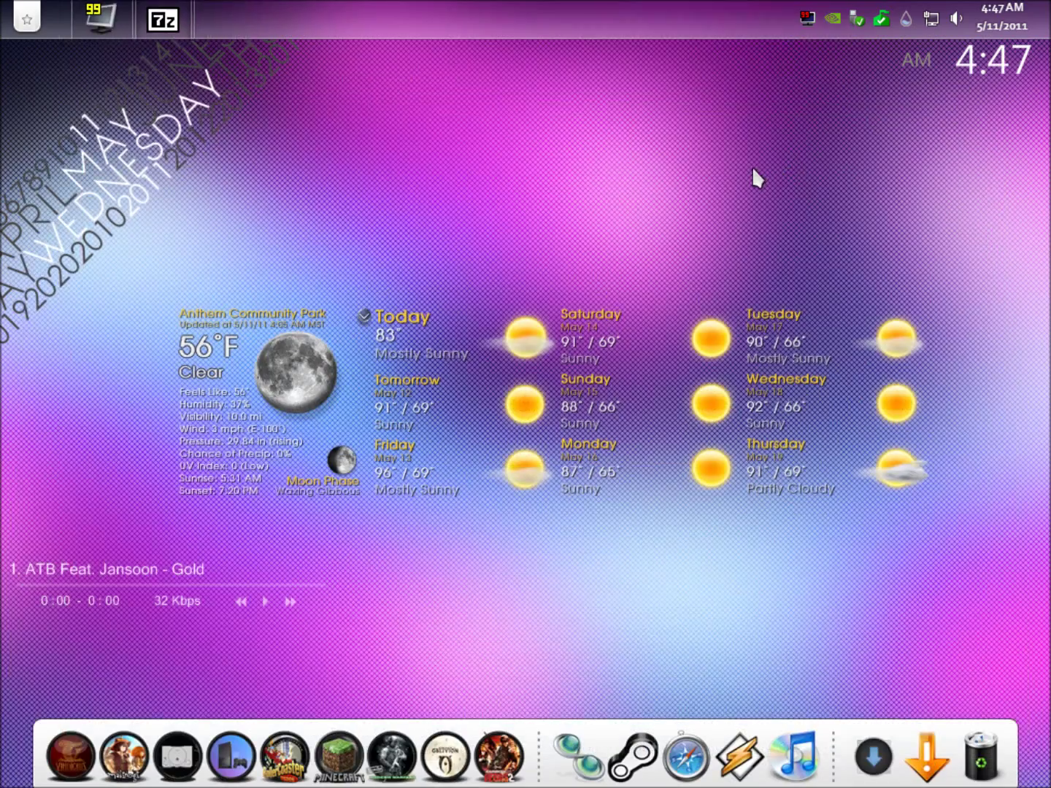
pyautogui.press('super')
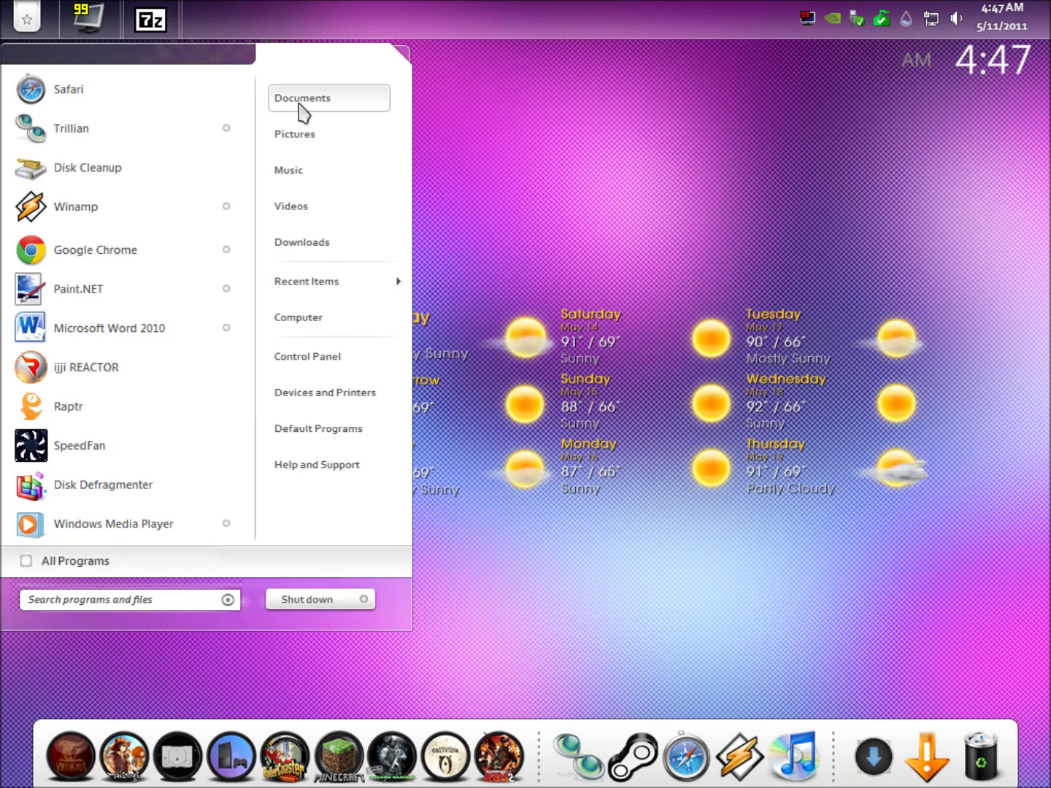
pyautogui.click(300, 110)
pyautogui.click(107, 237)
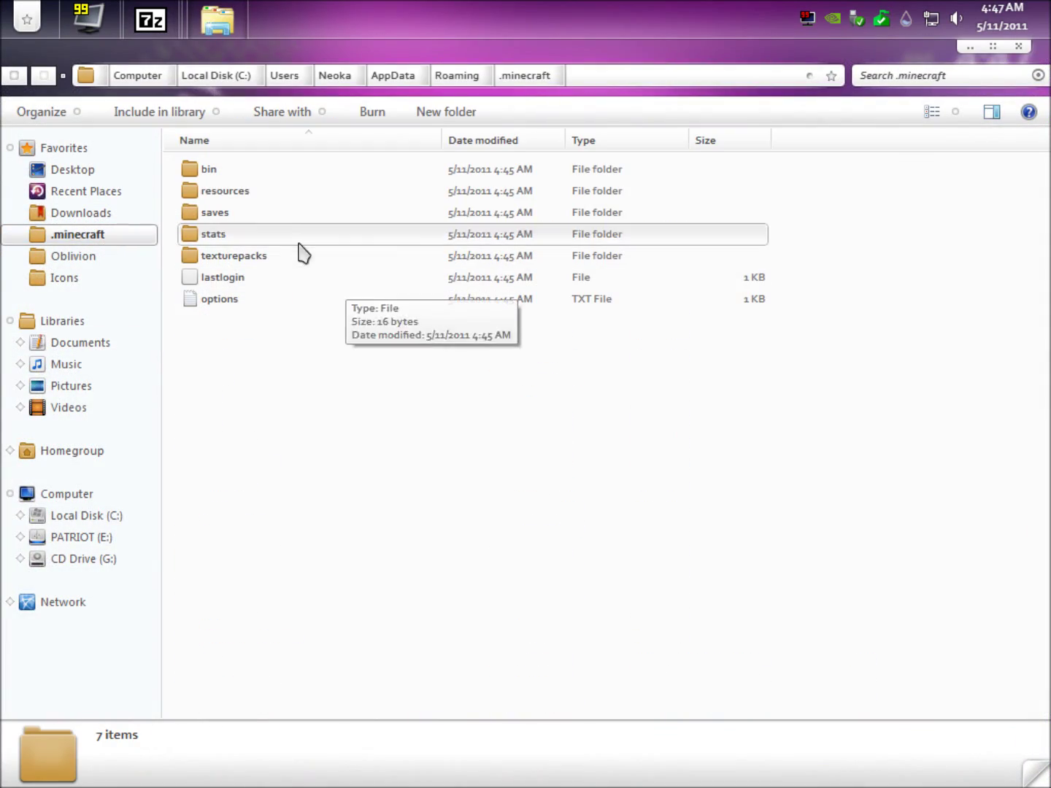
pyautogui.doubleClick(219, 175)
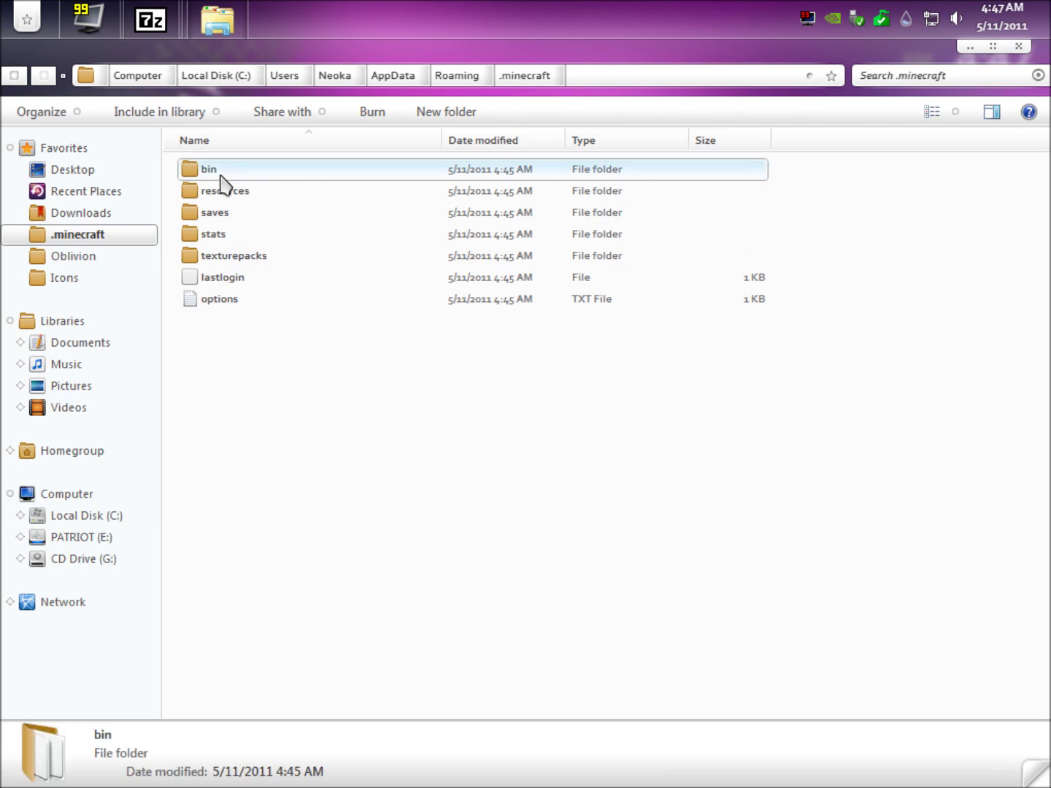
pyautogui.click(282, 278)
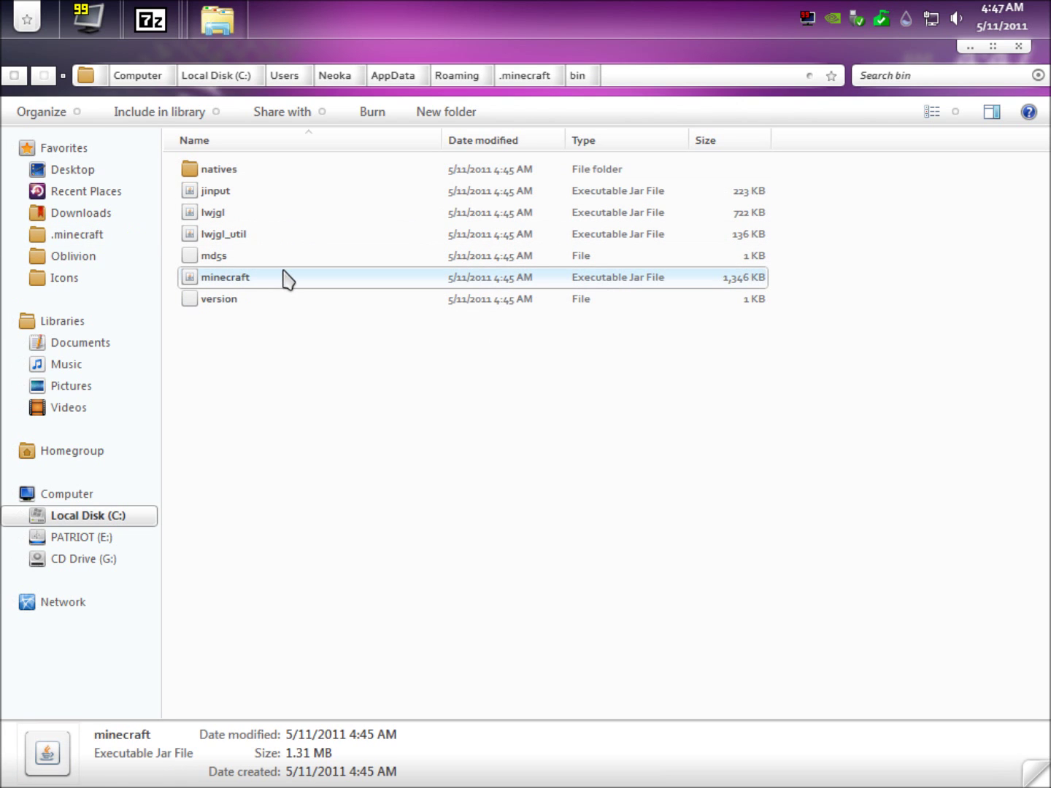
pyautogui.rightClick(286, 279)
# Step: Open minecraft.jar through the 7-Zip submenu, maximize it, and delete the META-INF folder
pyautogui.moveTo(459, 332)
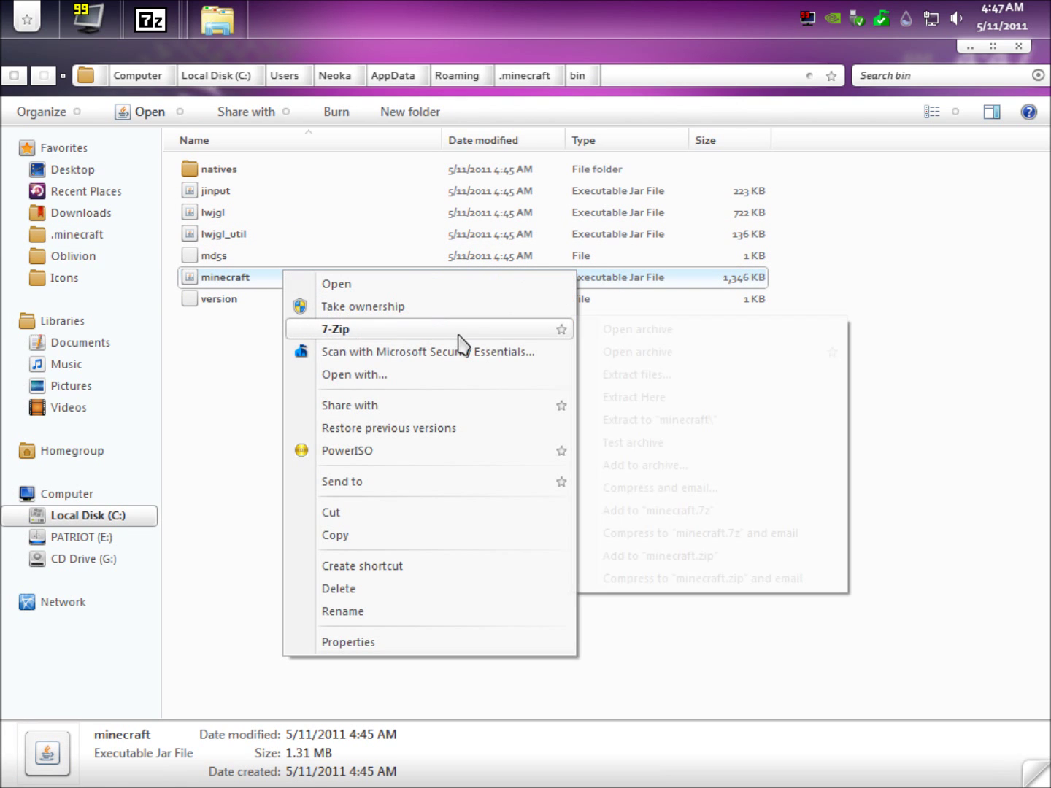
pyautogui.click(642, 330)
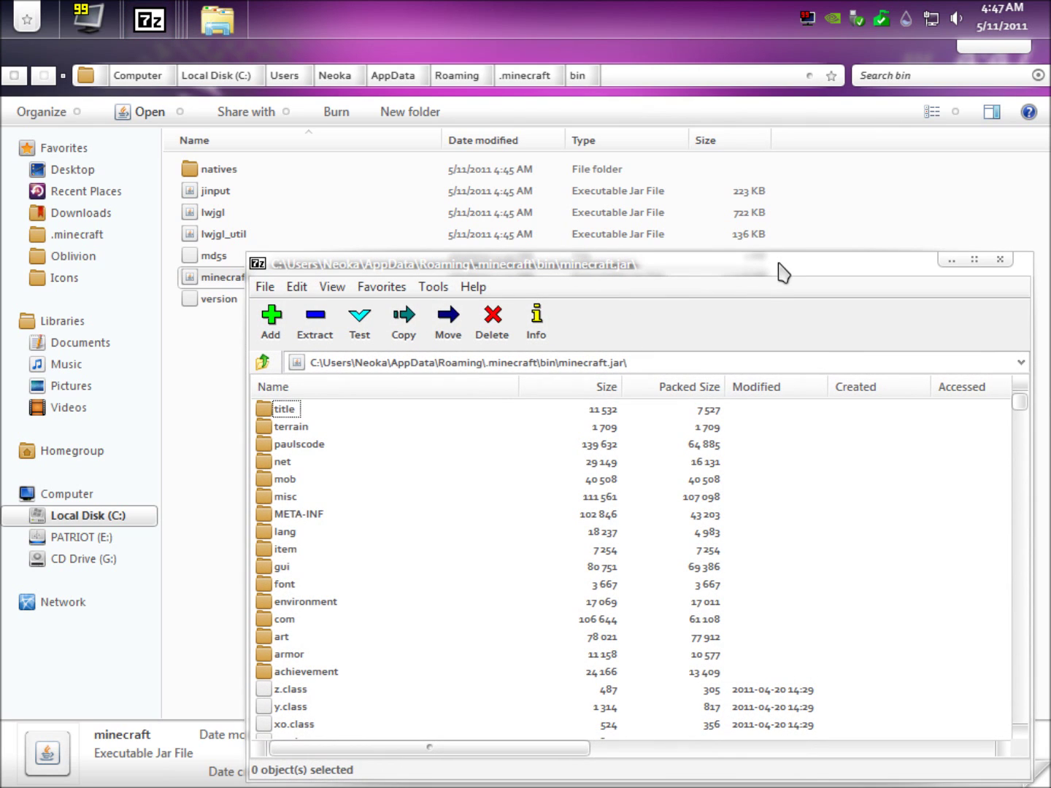
pyautogui.doubleClick(778, 264)
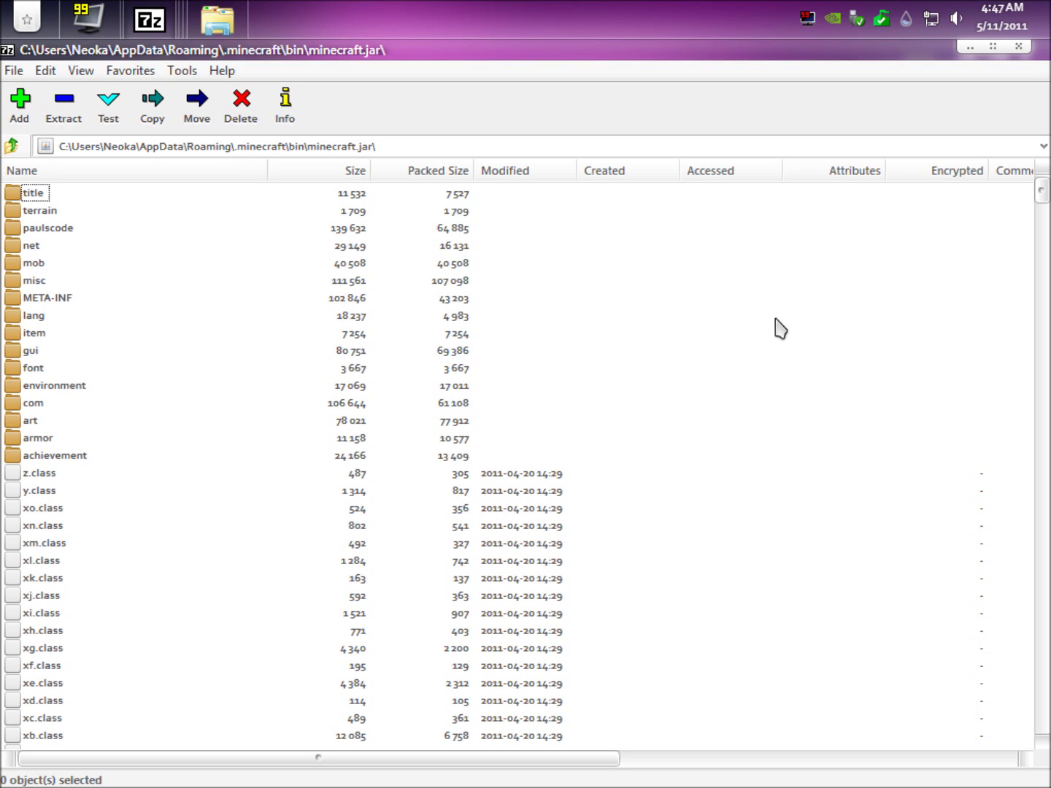
pyautogui.click(63, 300)
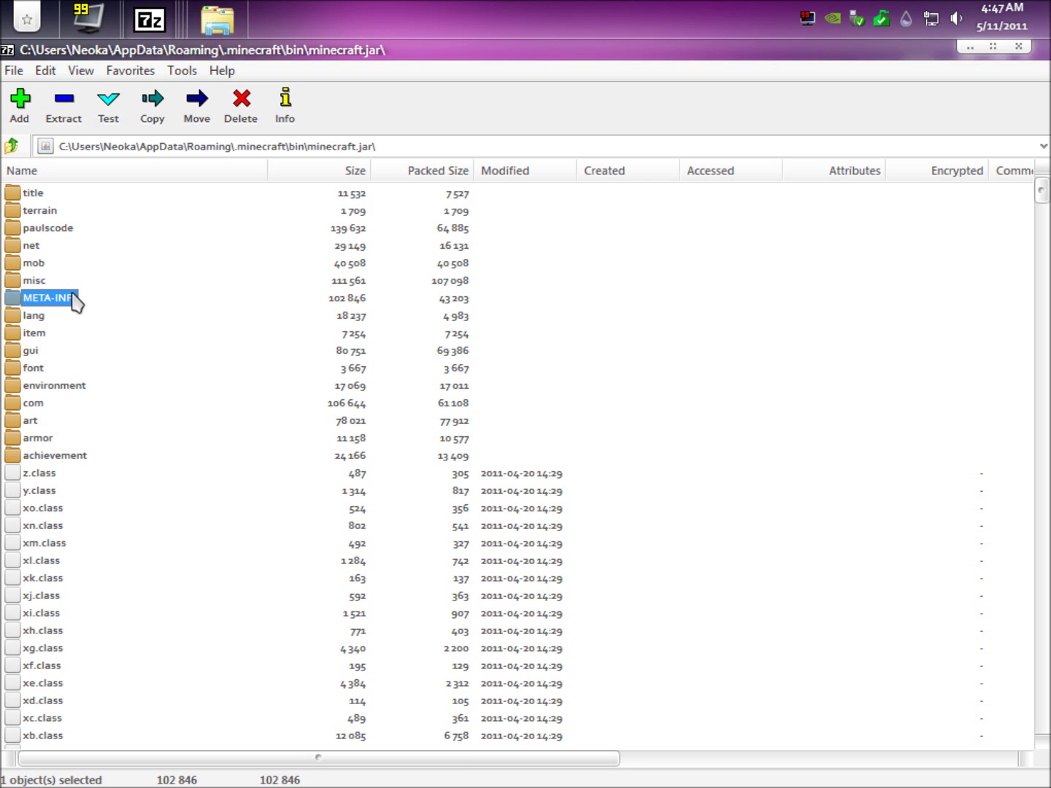
pyautogui.press('Delete')
pyautogui.press('Return')
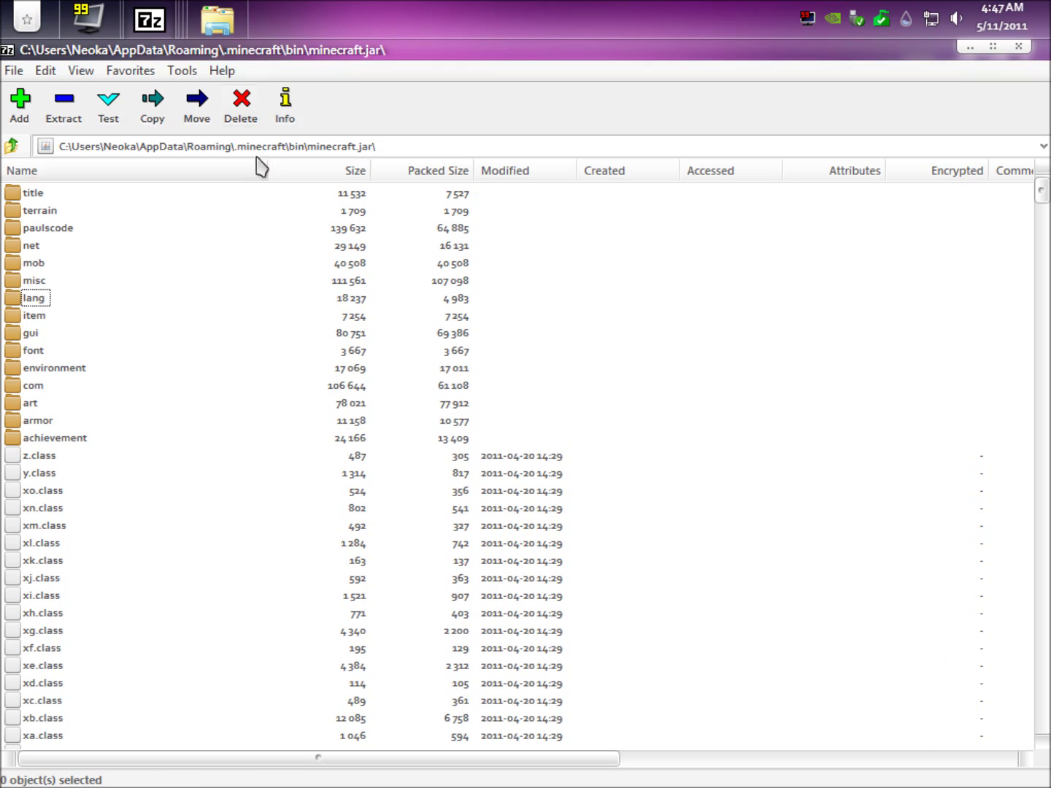
# Step: Arrange the windows with minecraft.jar on the left and ModLoader.zip filling the right half
pyautogui.click(1019, 46)
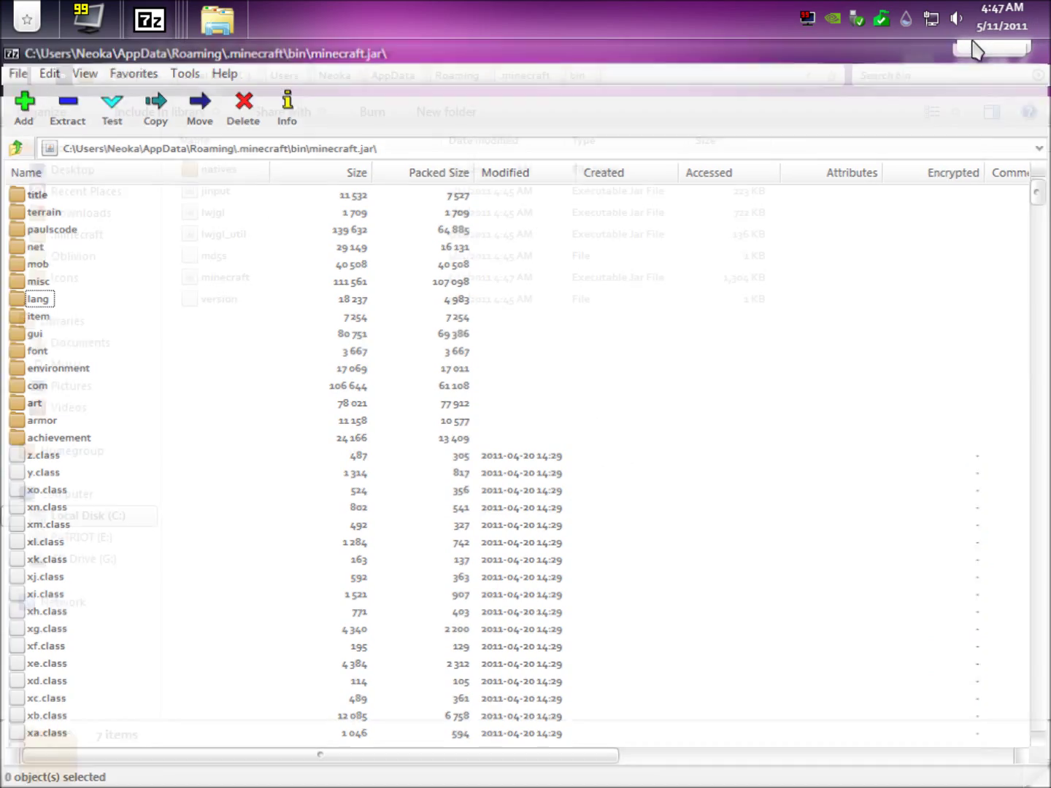
pyautogui.click(236, 33)
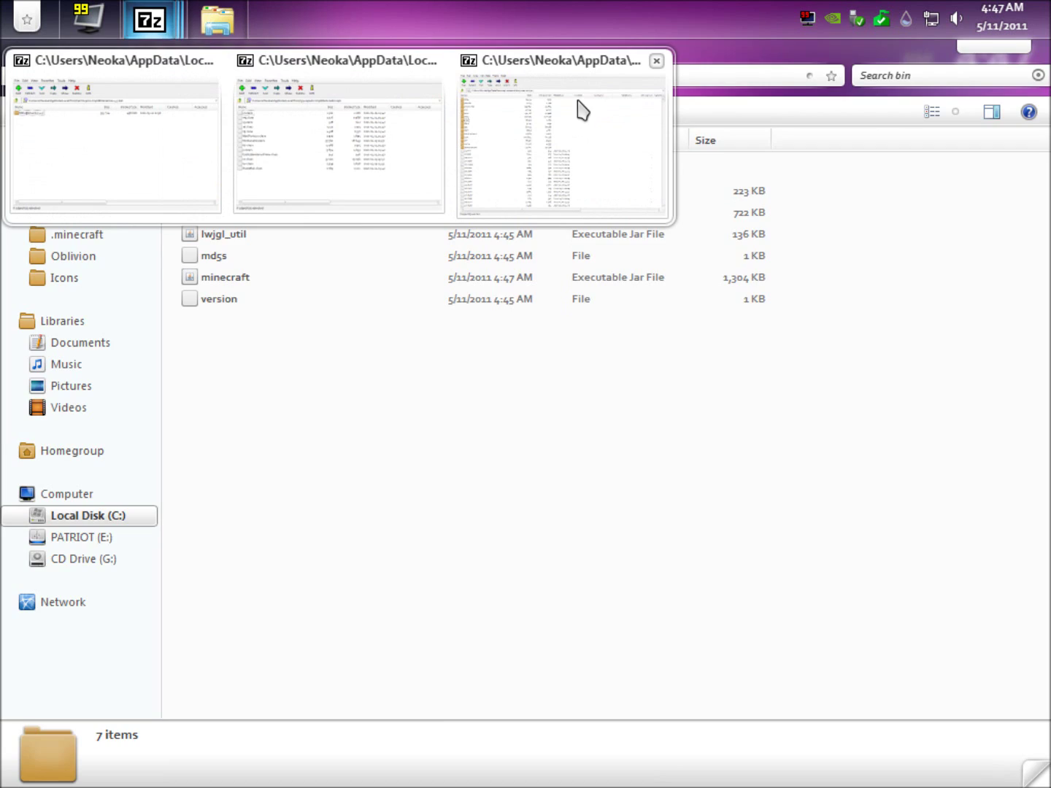
pyautogui.click(579, 108)
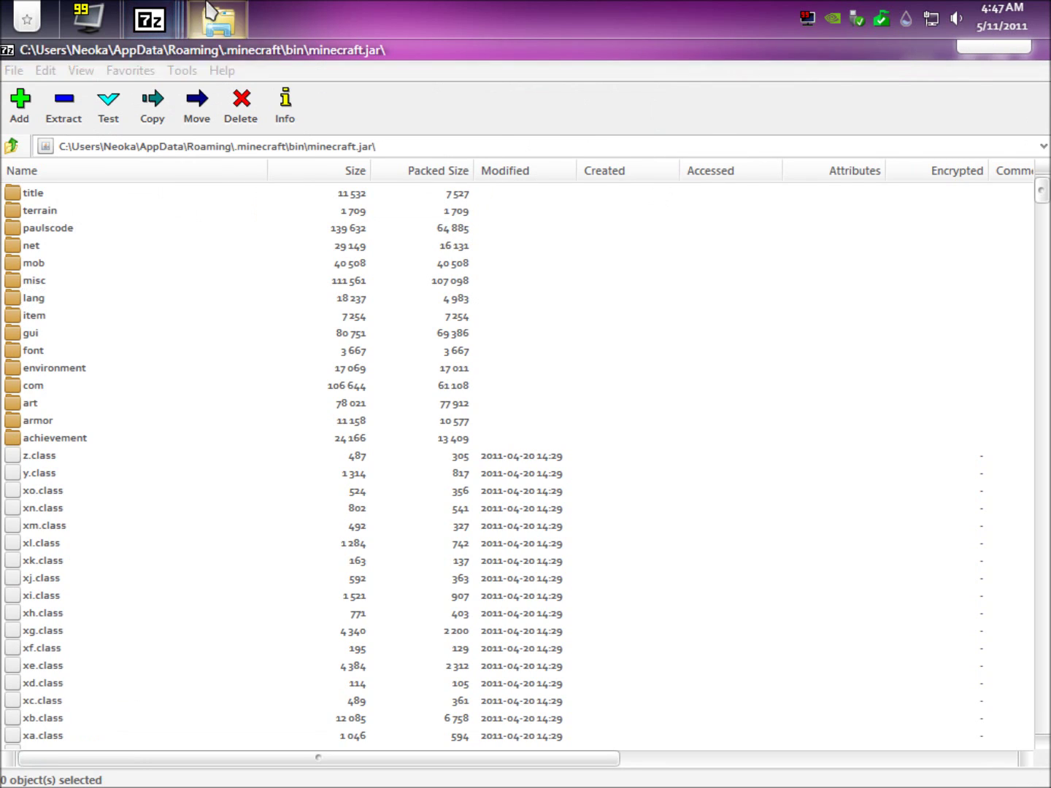
pyautogui.click(217, 21)
pyautogui.moveTo(147, 15)
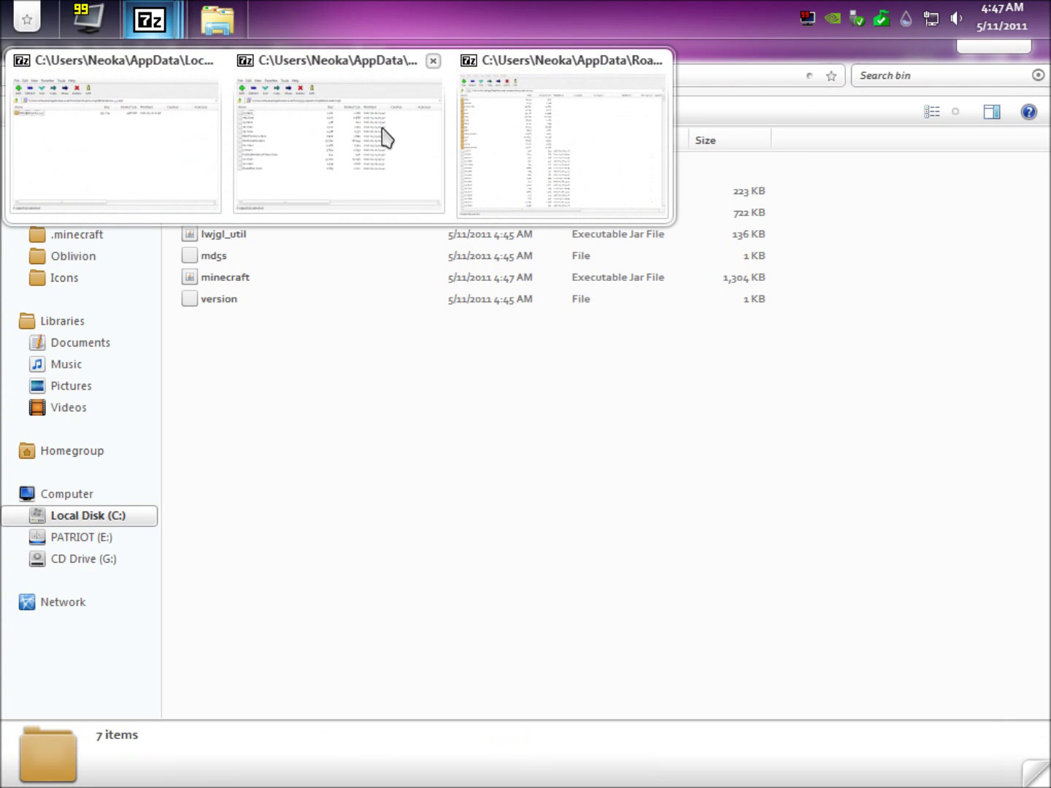
pyautogui.click(383, 136)
pyautogui.moveTo(590, 270); pyautogui.dragTo(1050, 240)
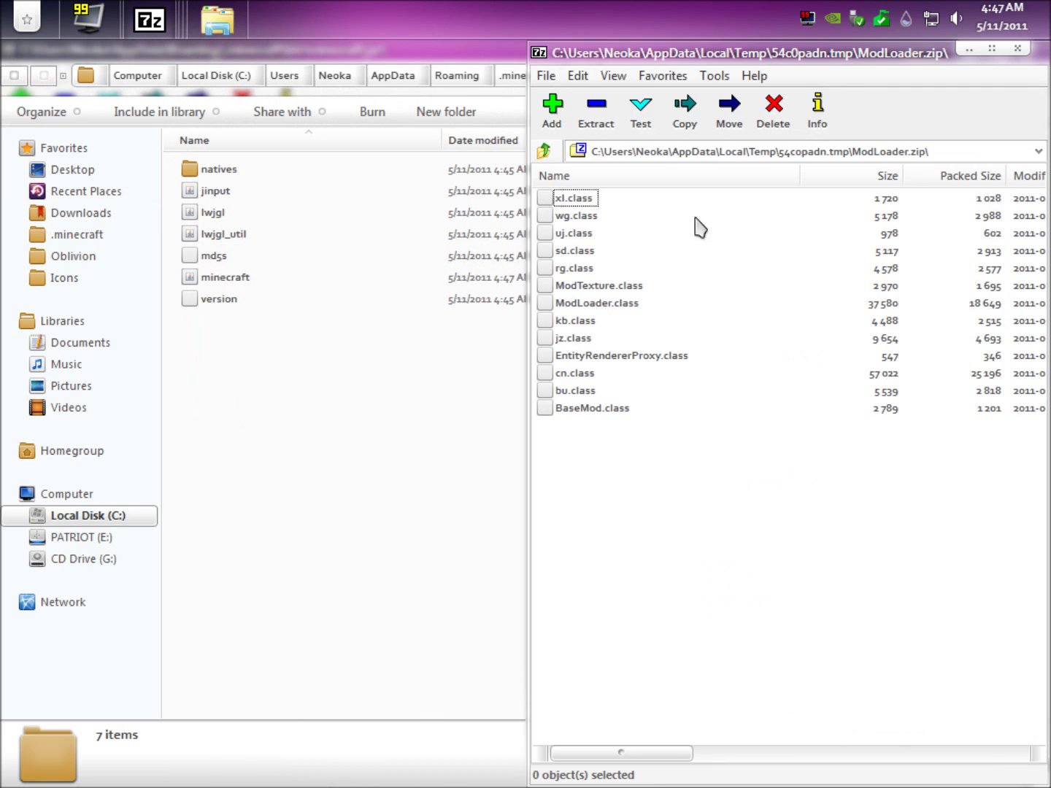
pyautogui.click(382, 59)
pyautogui.click(965, 51)
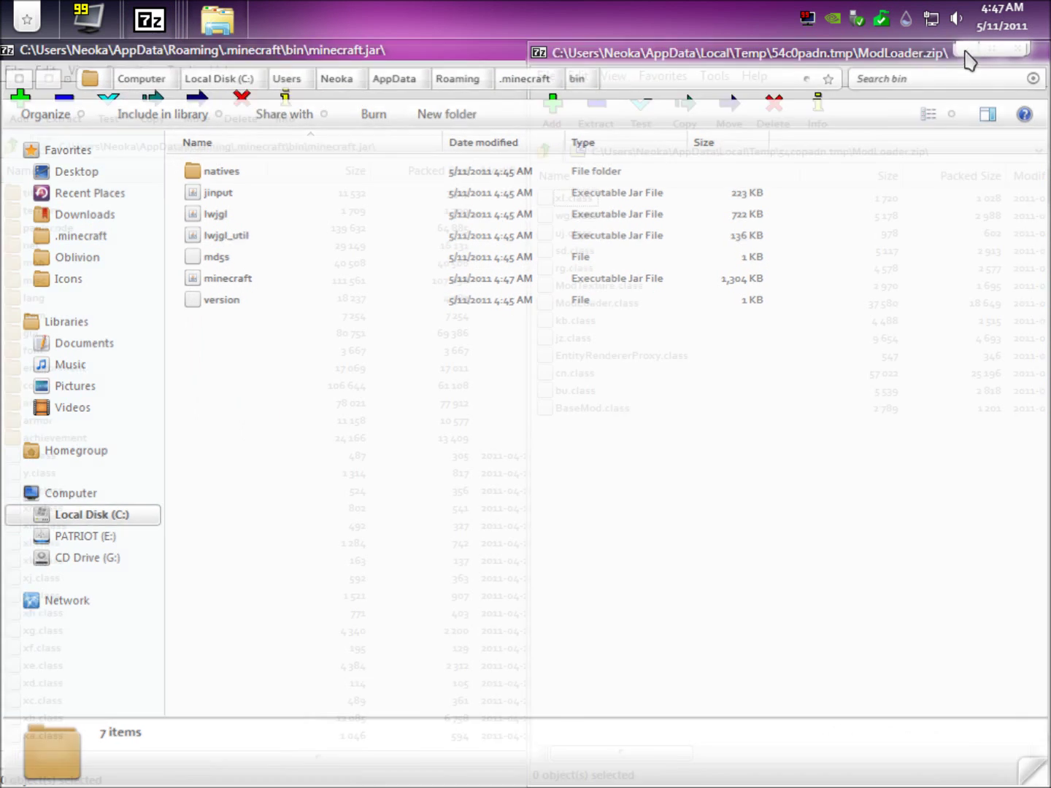
pyautogui.click(285, 52)
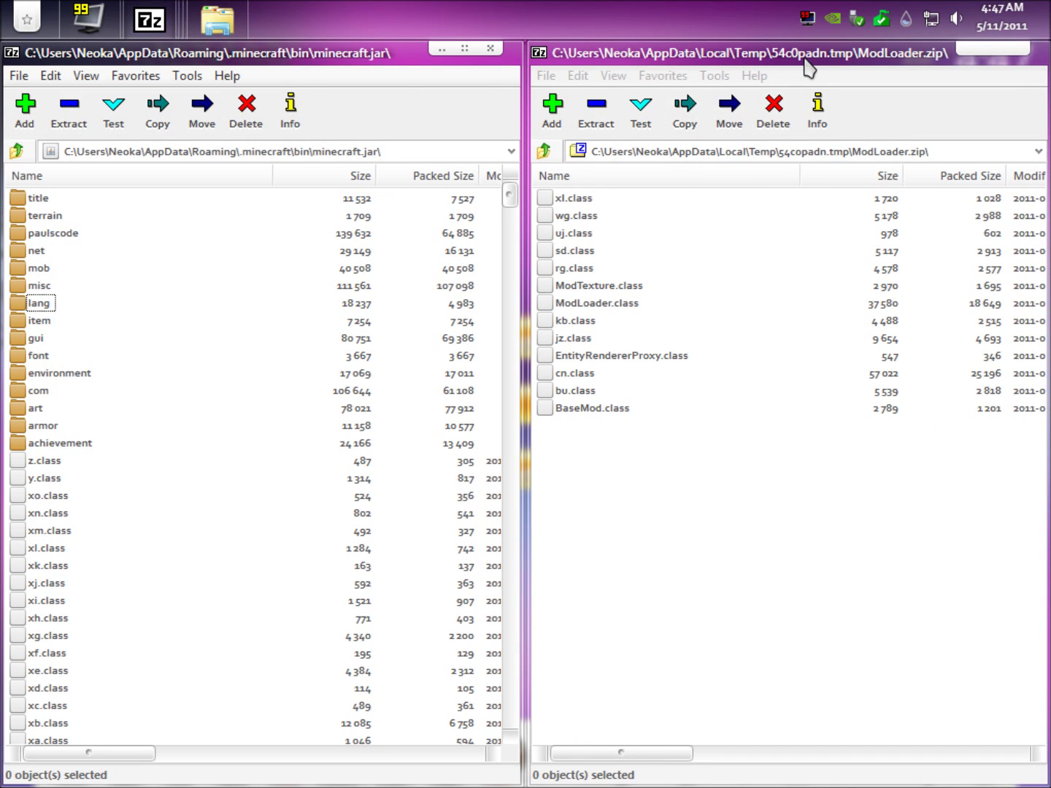
# Step: Drag all 13 ModLoader class files into minecraft.jar, confirm with Yes, and close ModLoader.zip
pyautogui.moveTo(652, 496)
pyautogui.mouseDown()
pyautogui.moveTo(575, 200)
pyautogui.moveTo(253, 524)
pyautogui.mouseUp()
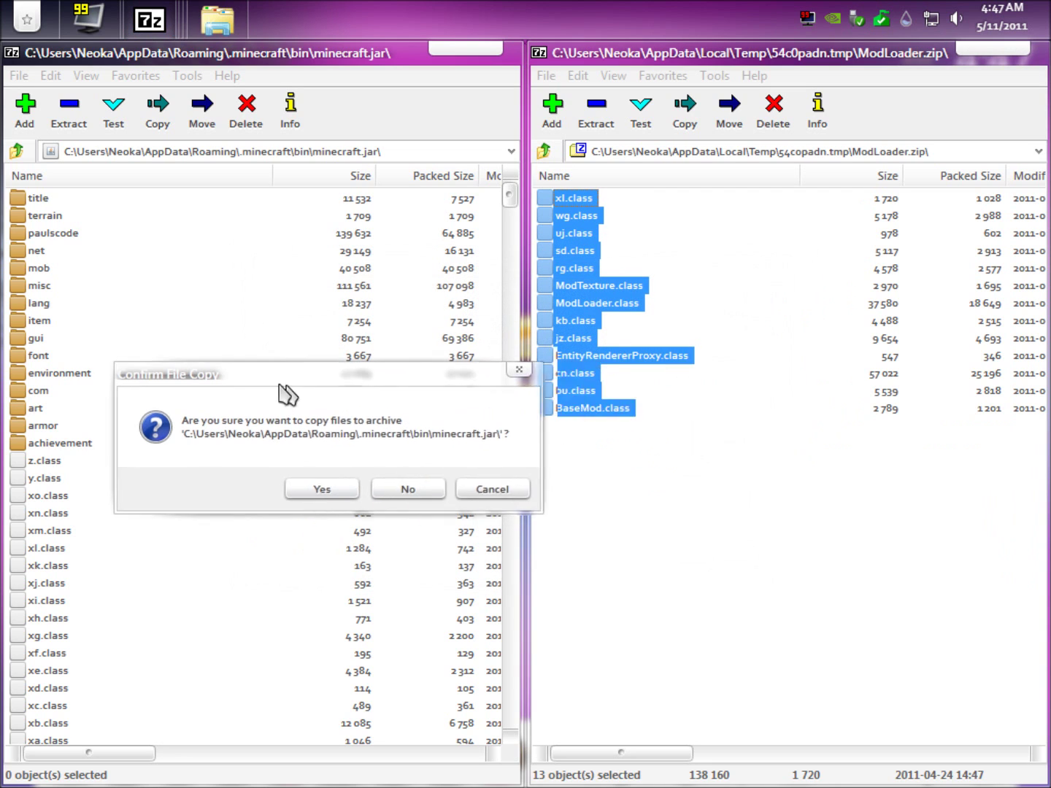
pyautogui.click(326, 487)
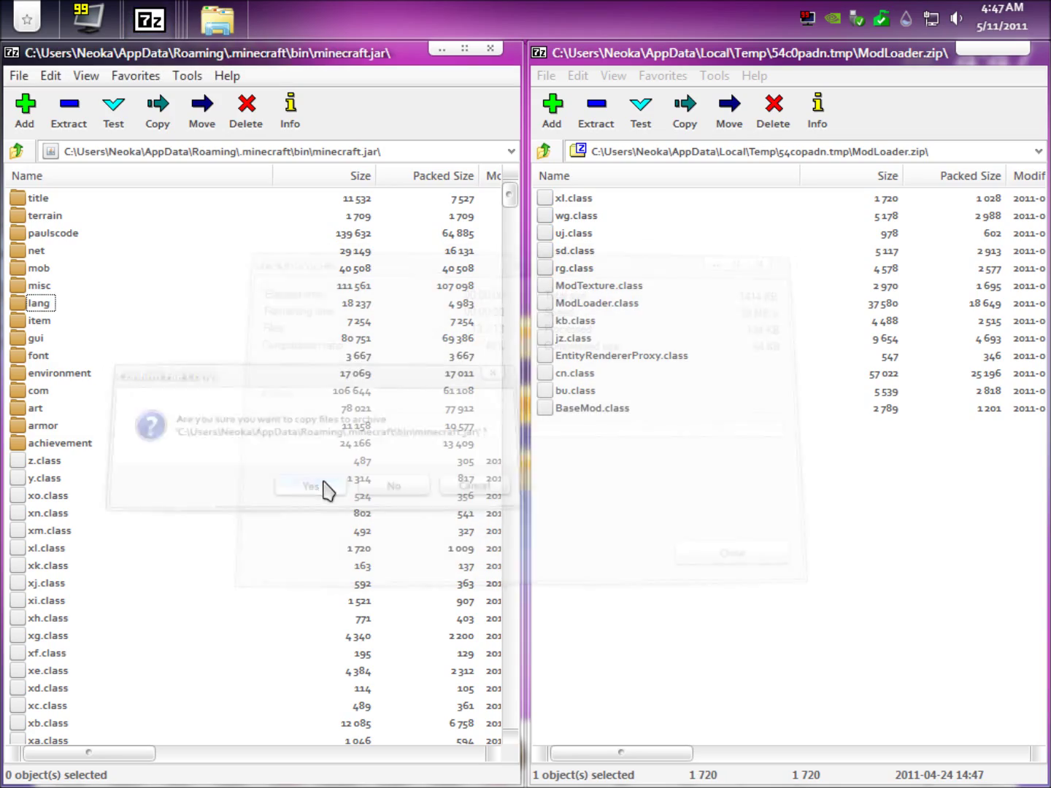
pyautogui.click(1019, 50)
pyautogui.click(464, 51)
# Step: Minimize the minecraft.jar 7-Zip archive window out of the way
pyautogui.click(969, 47)
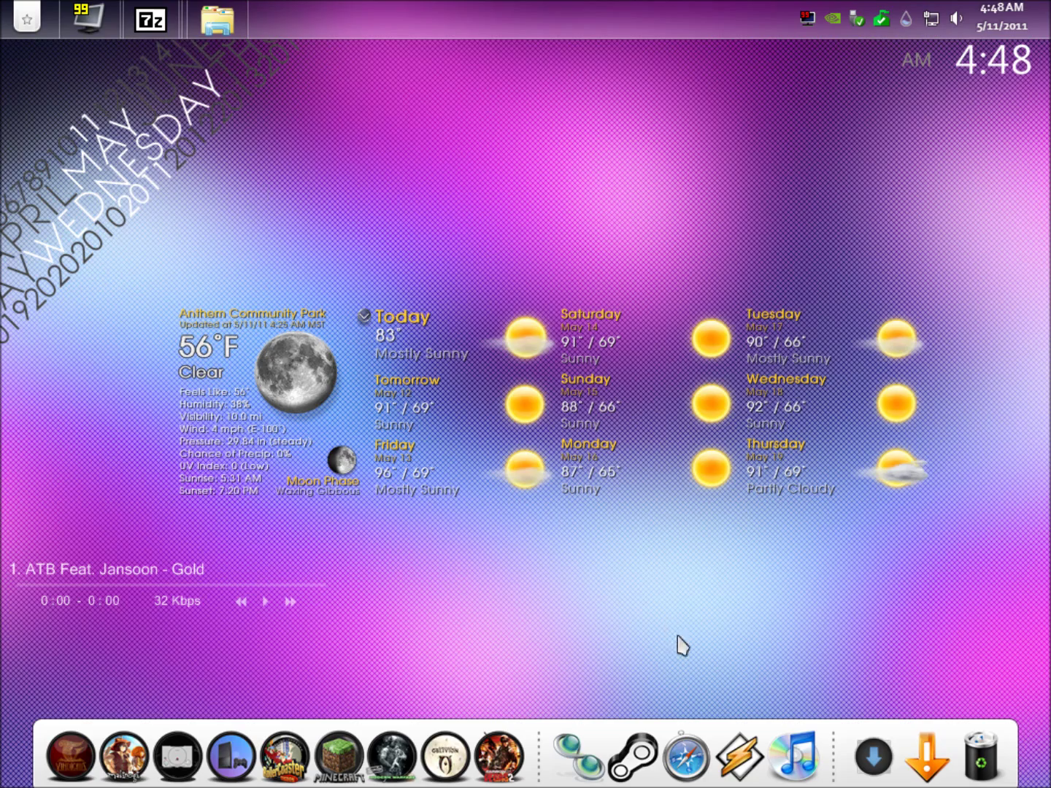
pyautogui.moveTo(154, 23)
pyautogui.click(315, 178)
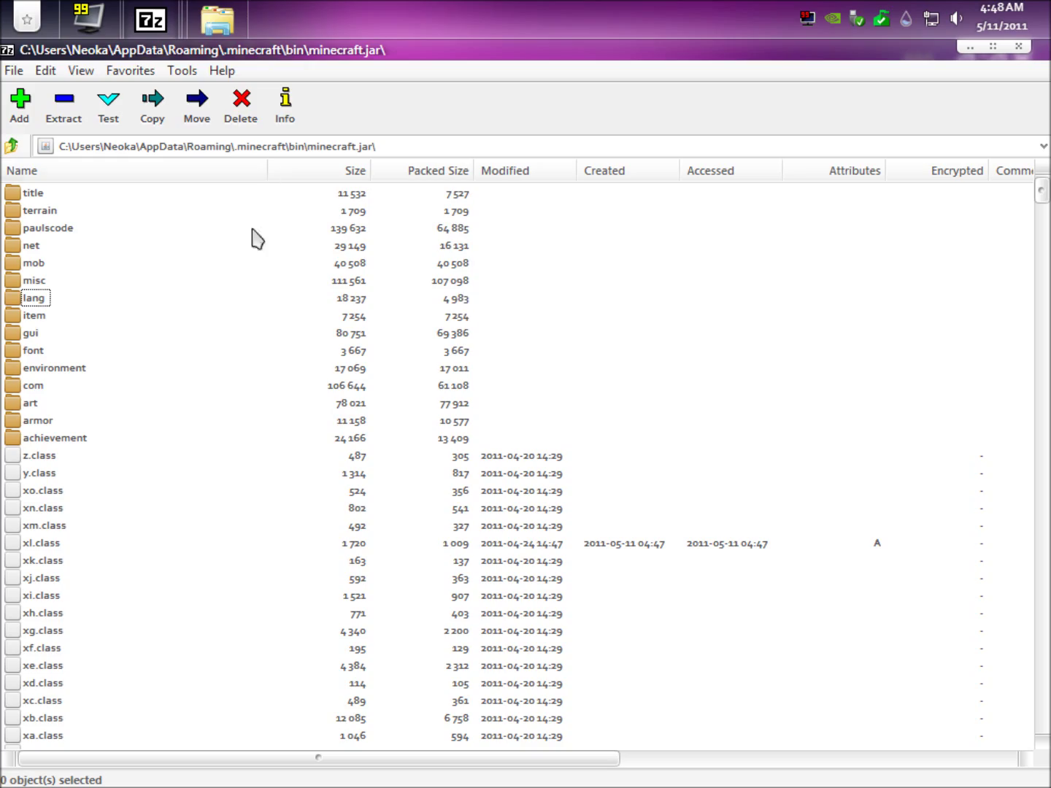
pyautogui.click(969, 47)
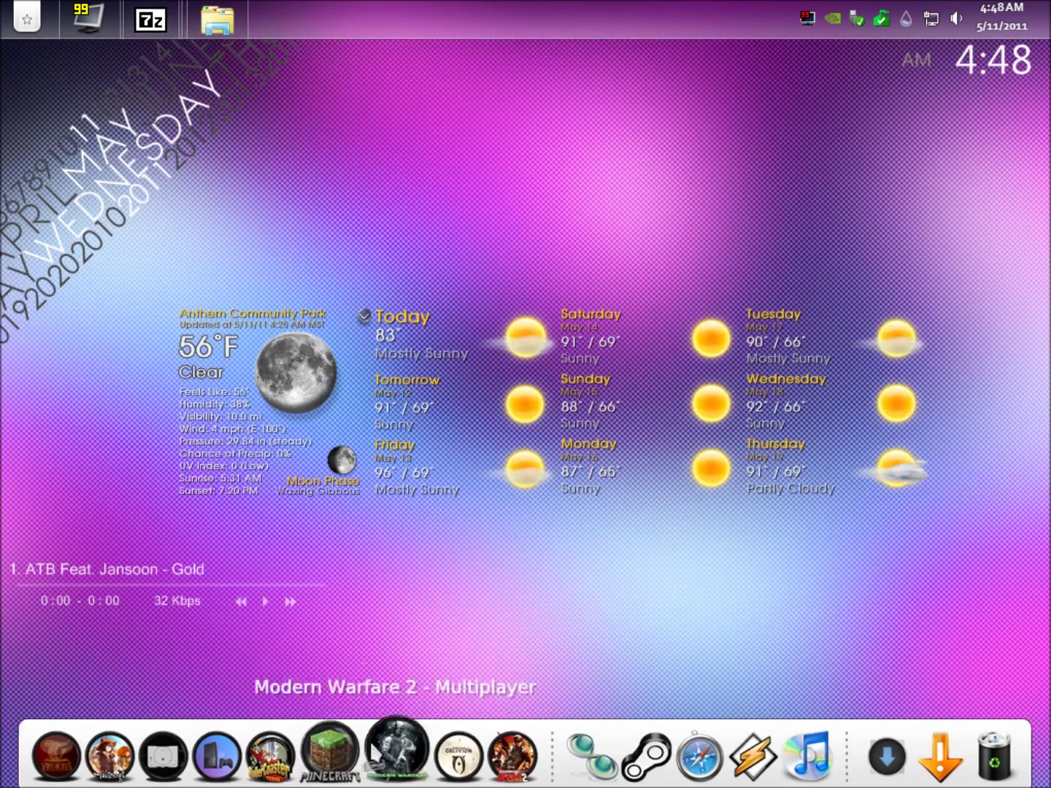
# Step: Log in from the Minecraft Launcher, reach the Beta 1.5_01 title screen, then close the game
pyautogui.click(351, 719)
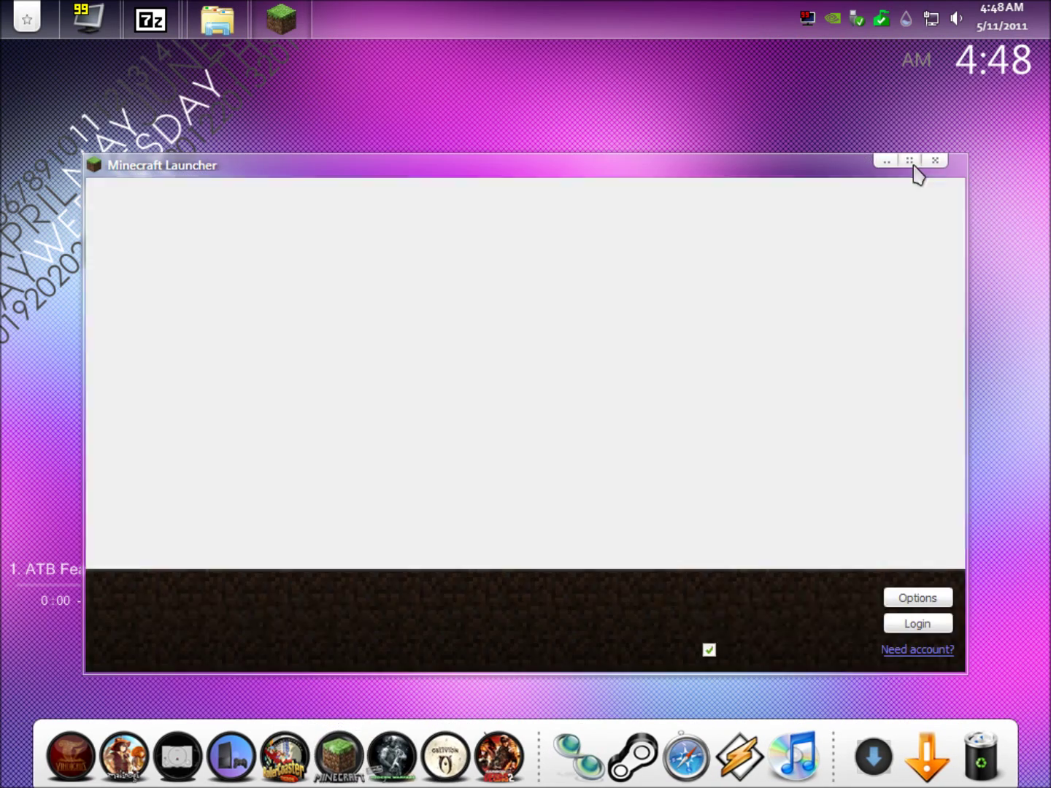
pyautogui.click(913, 165)
pyautogui.click(1023, 740)
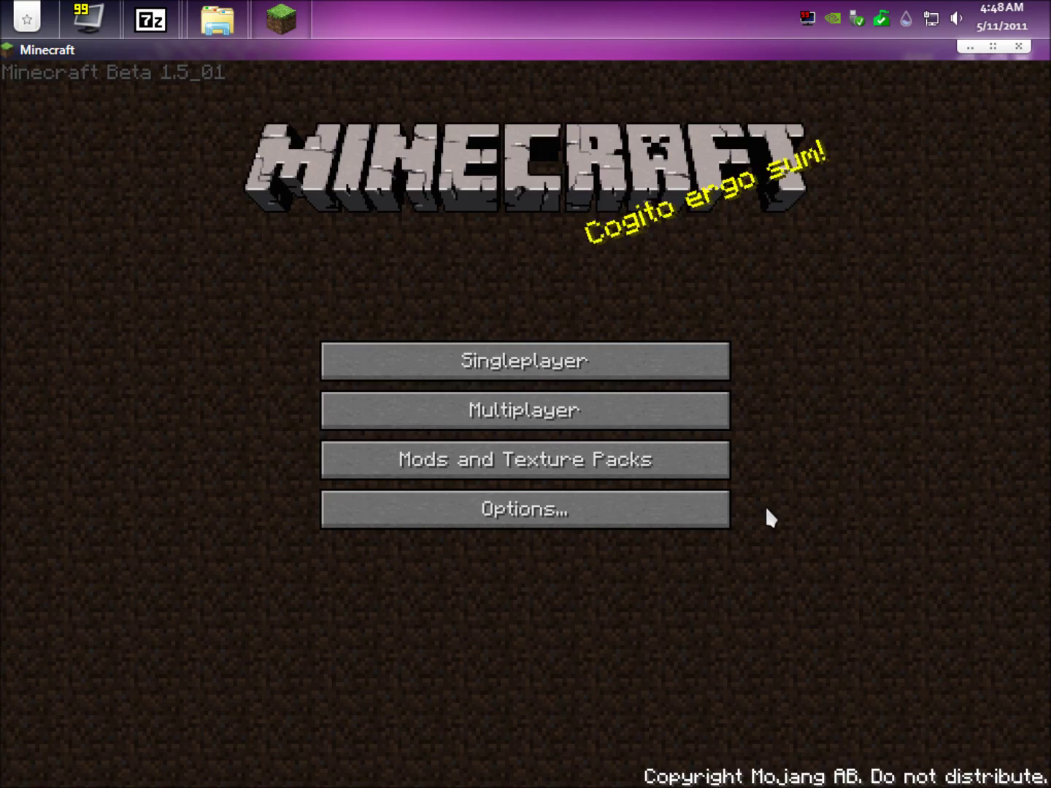
pyautogui.click(1018, 47)
# Step: Go up to .minecraft, check the new mods folder, and close the minecraft.jar archive
pyautogui.click(201, 17)
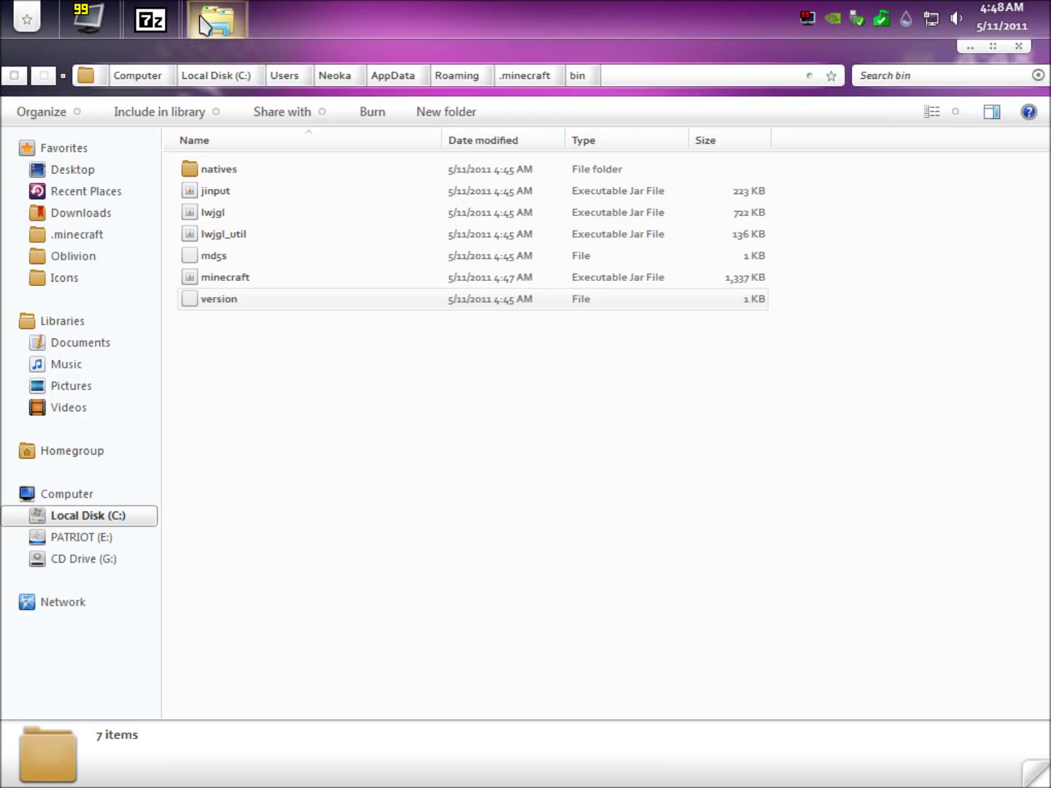
pyautogui.click(525, 73)
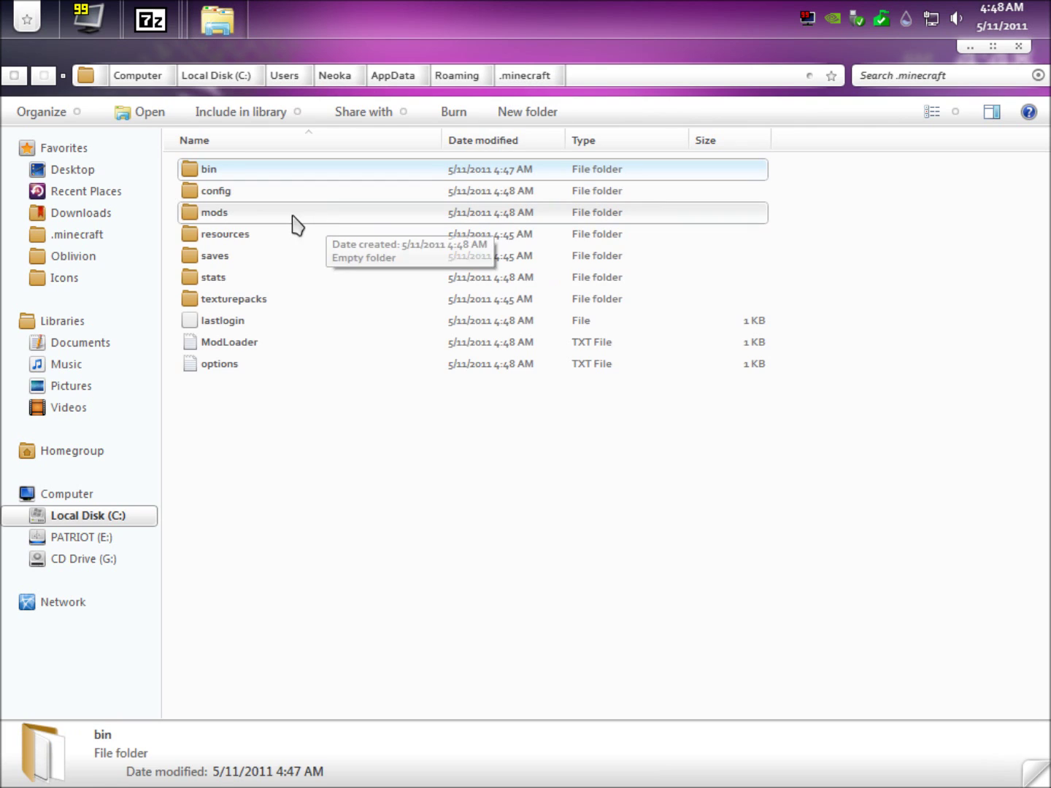
pyautogui.doubleClick(246, 212)
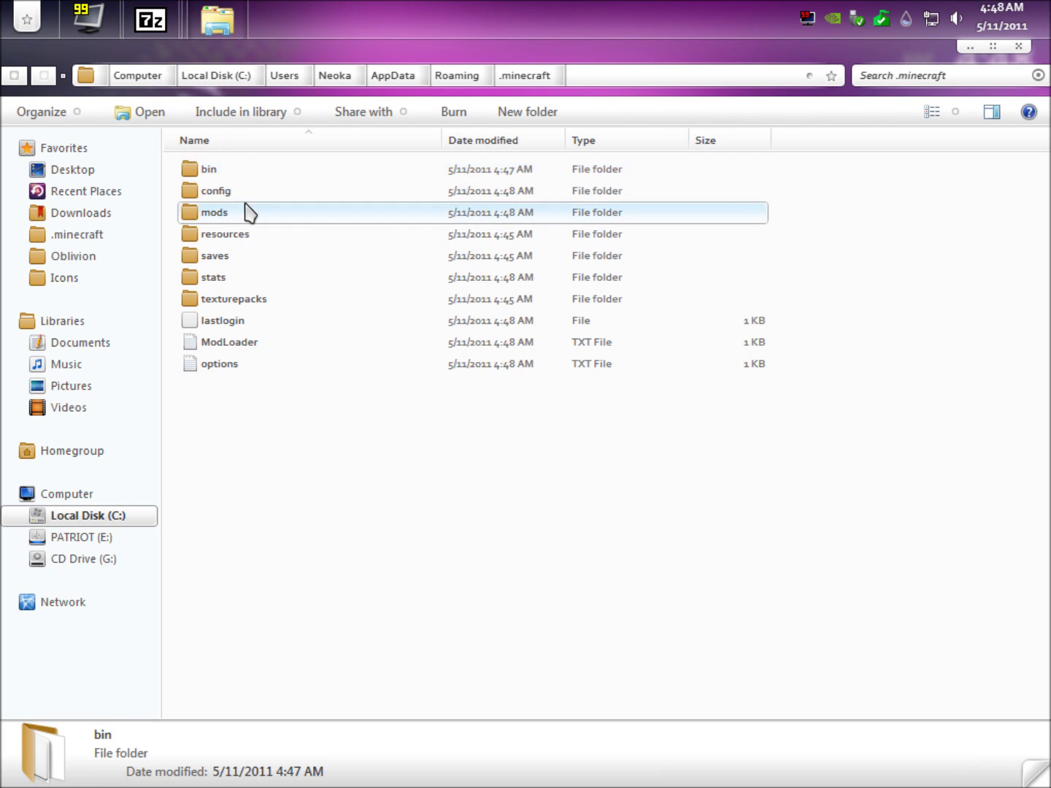
pyautogui.click(15, 76)
pyautogui.moveTo(150, 20)
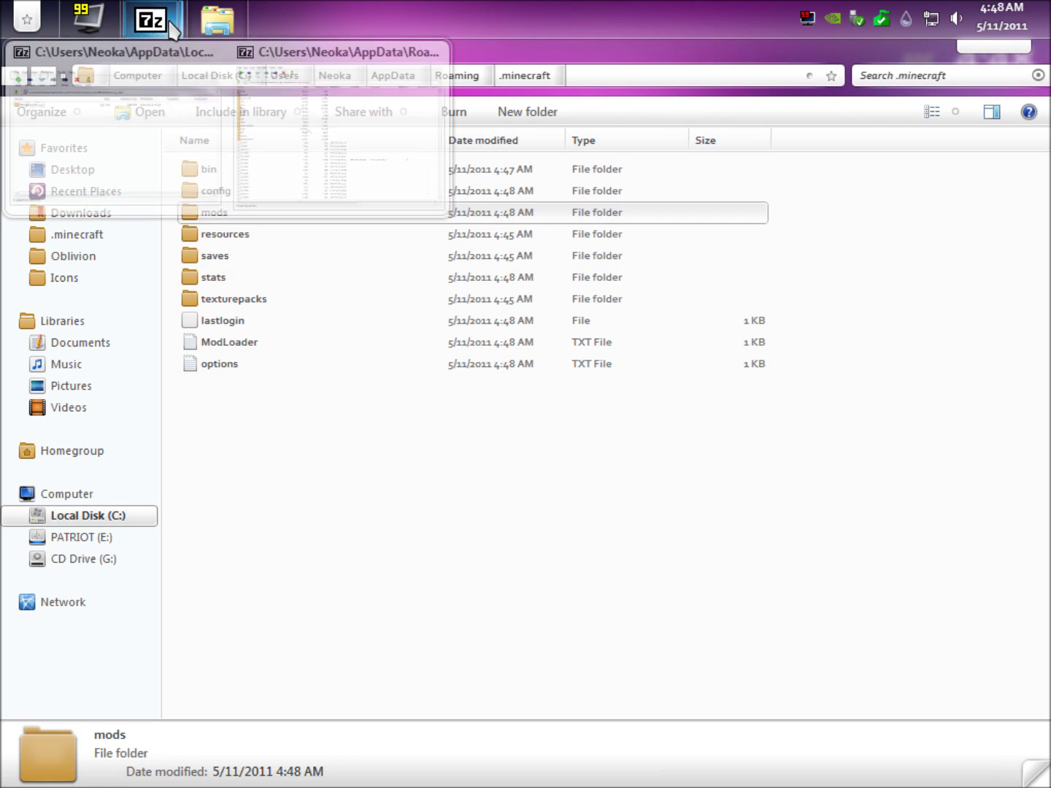
pyautogui.click(378, 155)
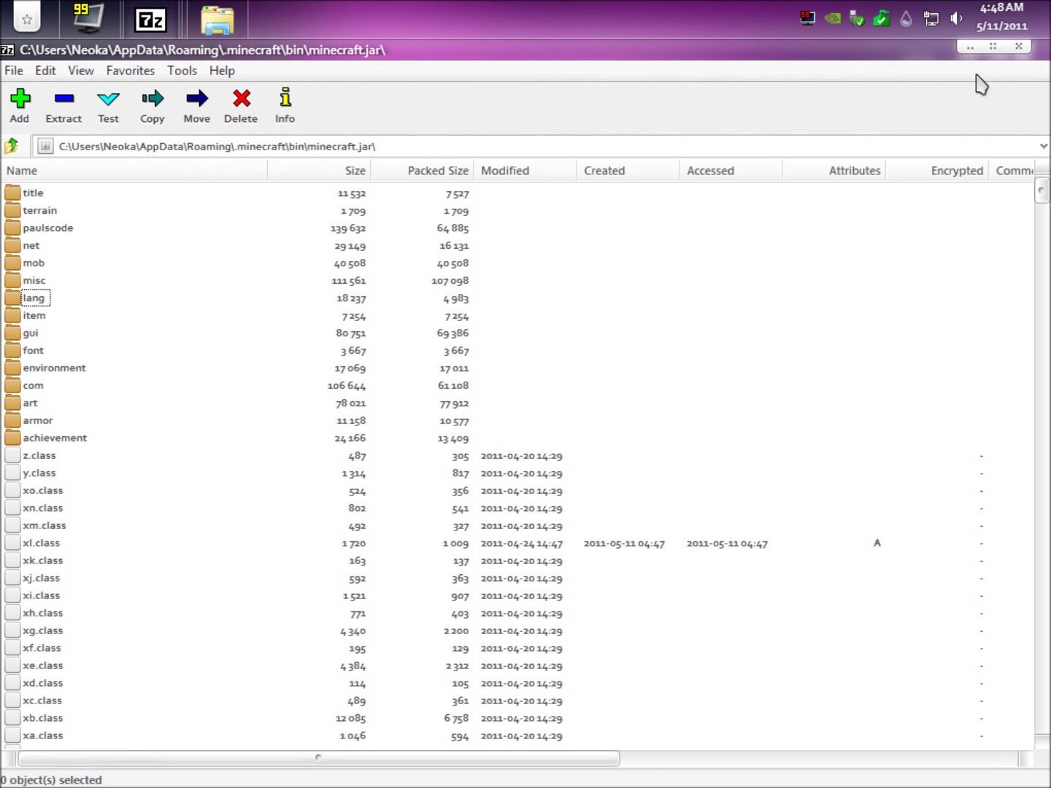
pyautogui.click(1018, 46)
# Step: Browse the Millenaire archive into Millenaire 0.4.5's 'Put in minecraft folder', uncovering Explorer
pyautogui.click(151, 19)
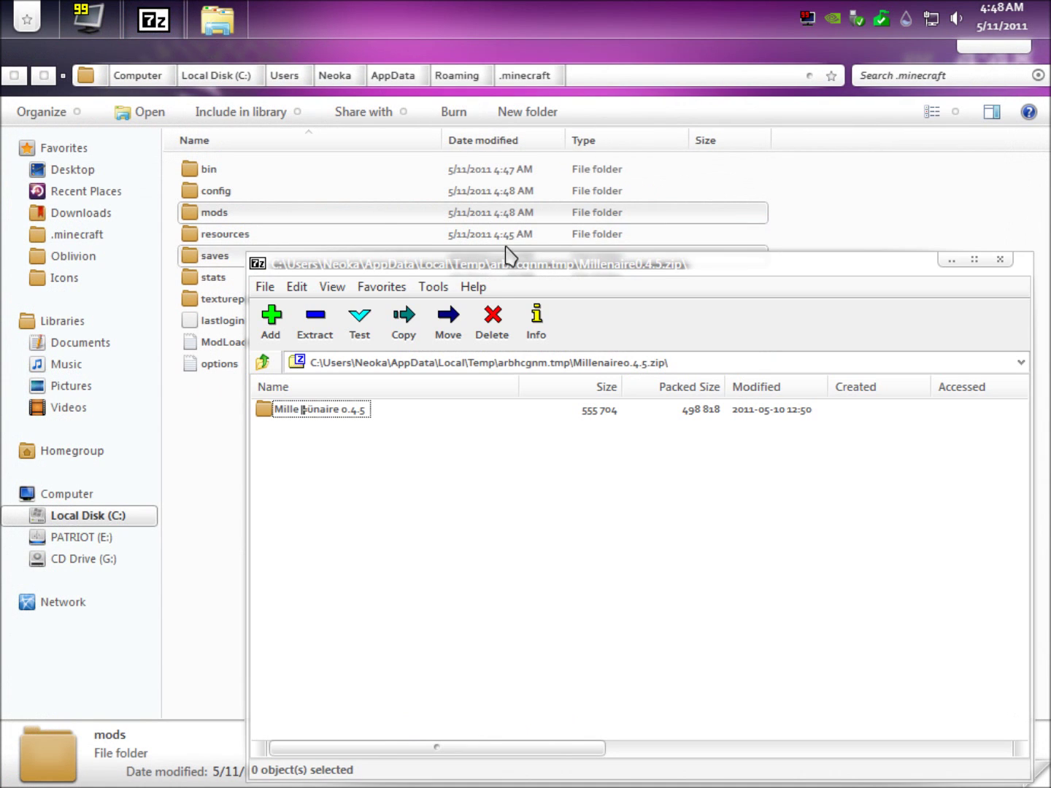
pyautogui.moveTo(532, 275)
pyautogui.mouseDown()
pyautogui.moveTo(513, 303)
pyautogui.moveTo(462, 331)
pyautogui.mouseUp()
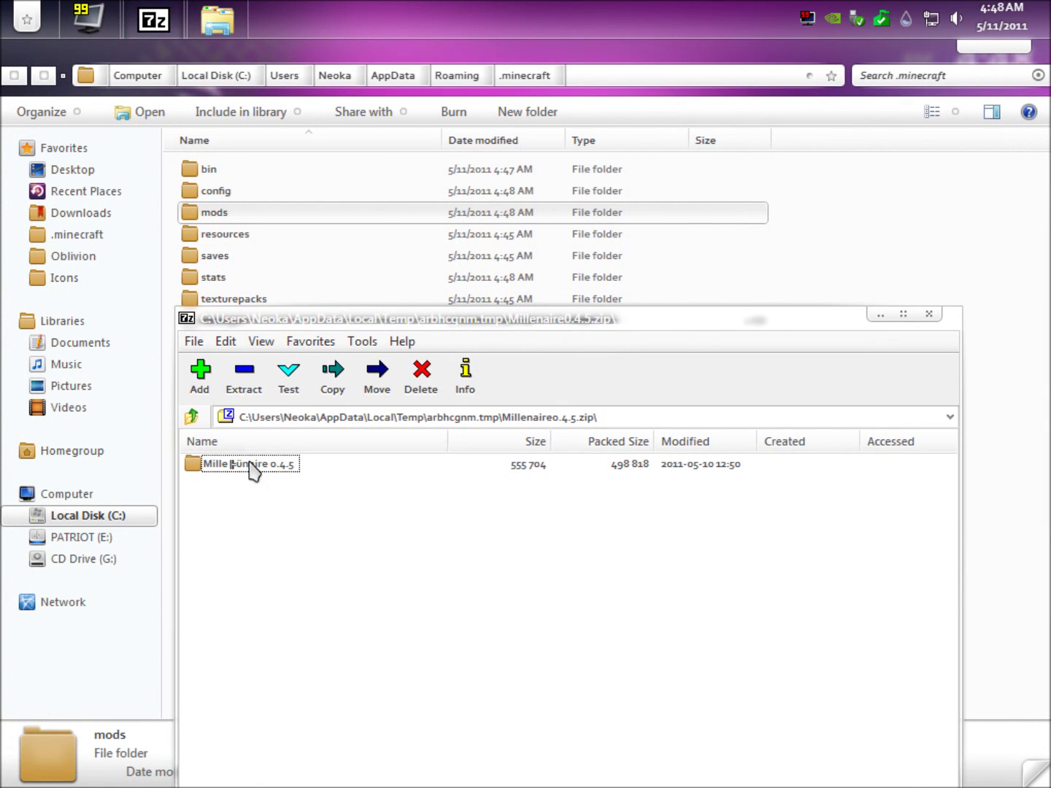
pyautogui.moveTo(557, 320); pyautogui.dragTo(521, 310)
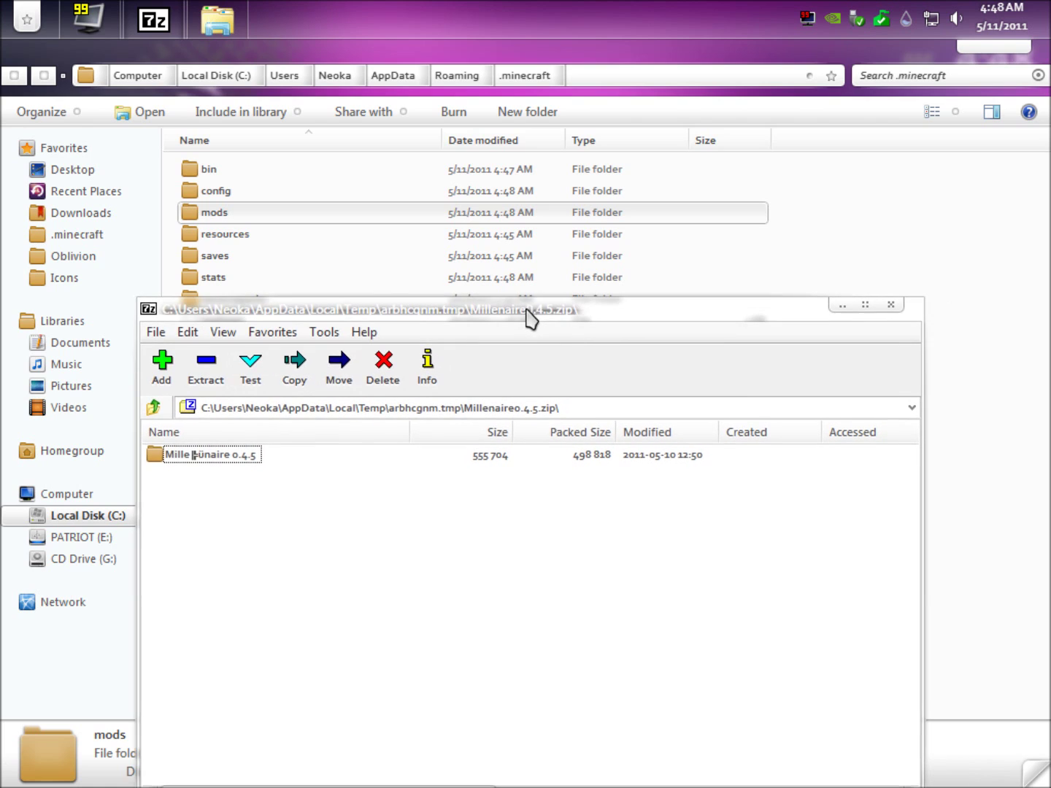
pyautogui.doubleClick(227, 456)
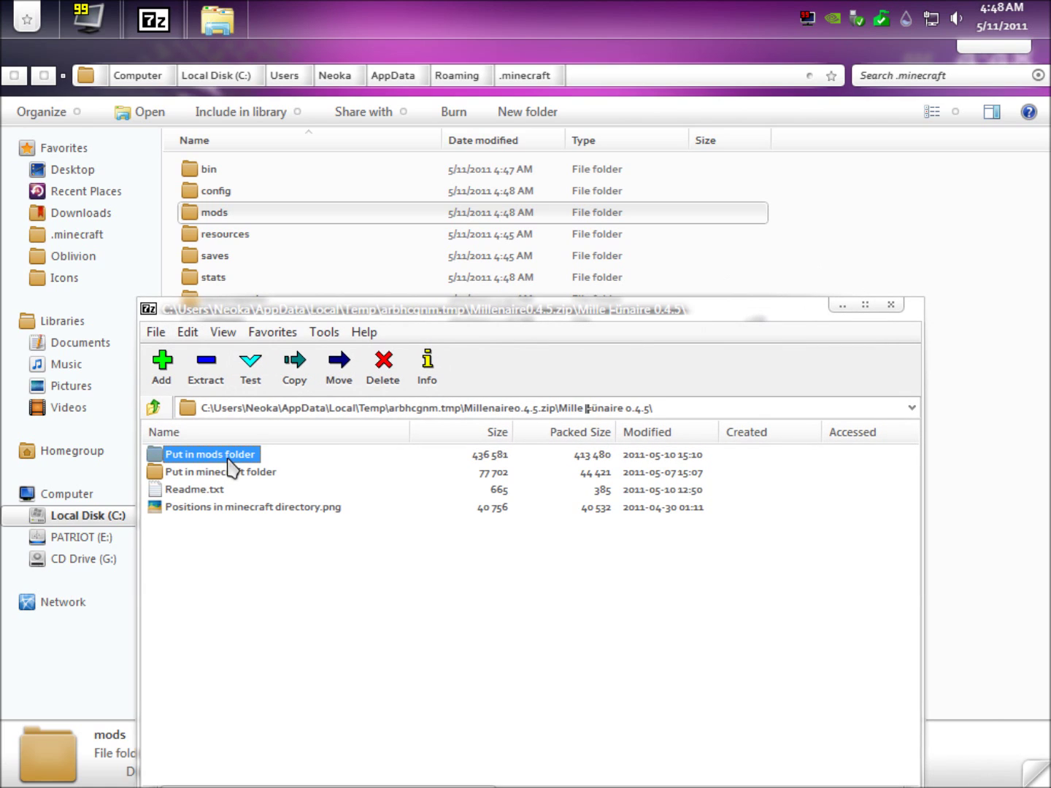
pyautogui.click(154, 407)
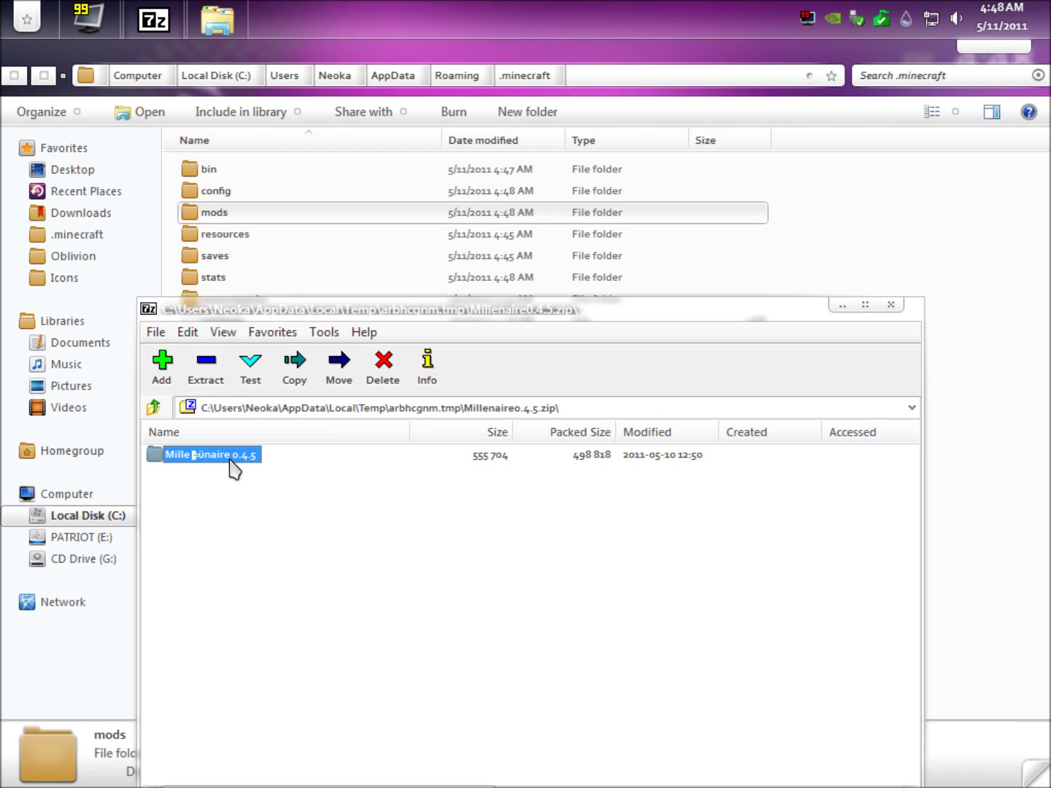
pyautogui.doubleClick(232, 468)
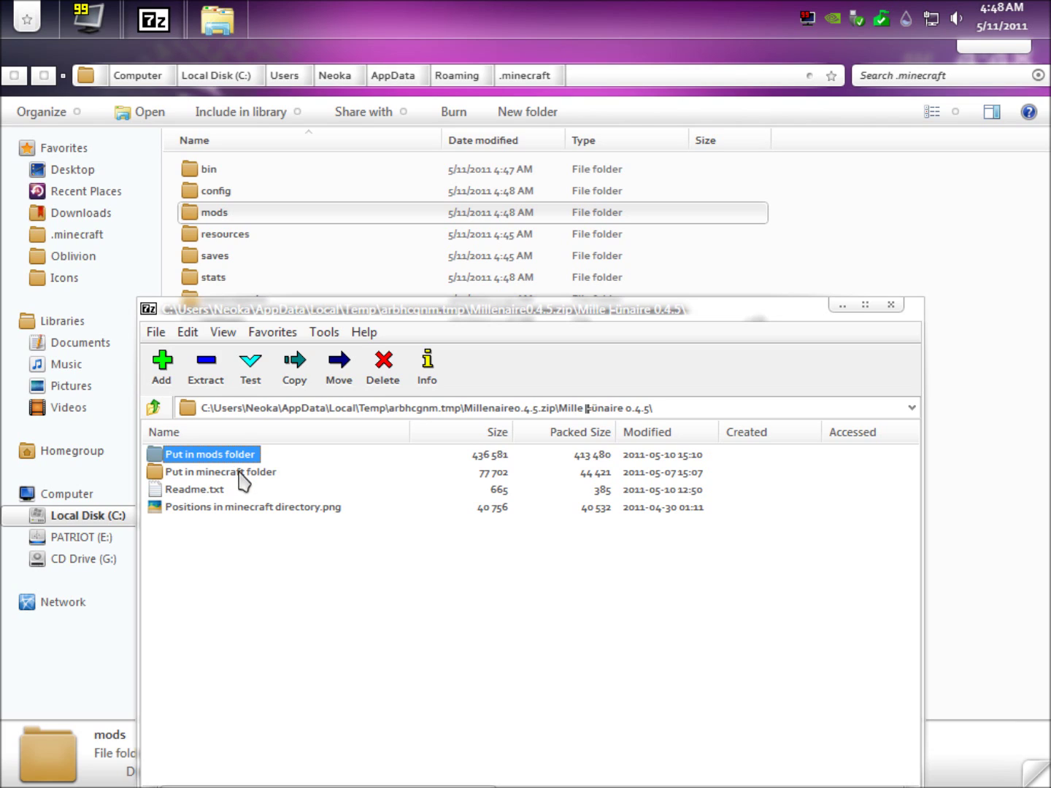
pyautogui.doubleClick(240, 472)
pyautogui.moveTo(569, 323); pyautogui.dragTo(556, 439)
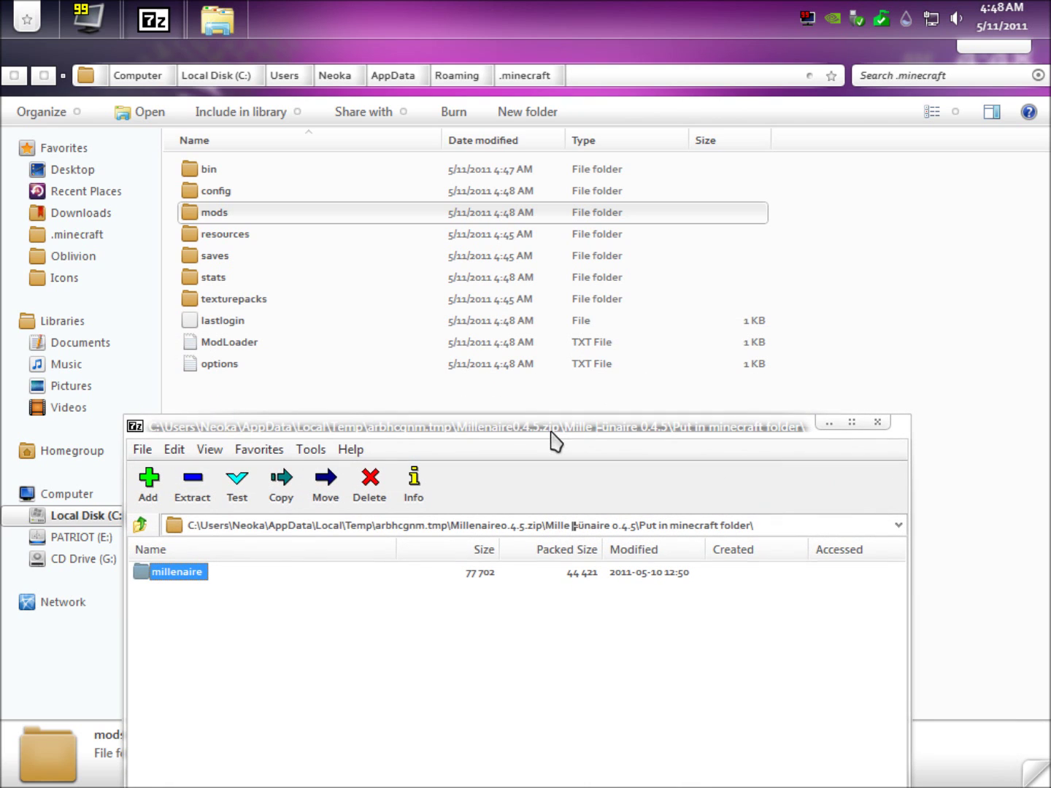
# Step: Drag the millenaire folder from the archive into the .minecraft folder
pyautogui.click(139, 524)
pyautogui.doubleClick(241, 592)
pyautogui.moveTo(175, 581); pyautogui.dragTo(346, 569)
pyautogui.moveTo(921, 333); pyautogui.dragTo(920, 333)
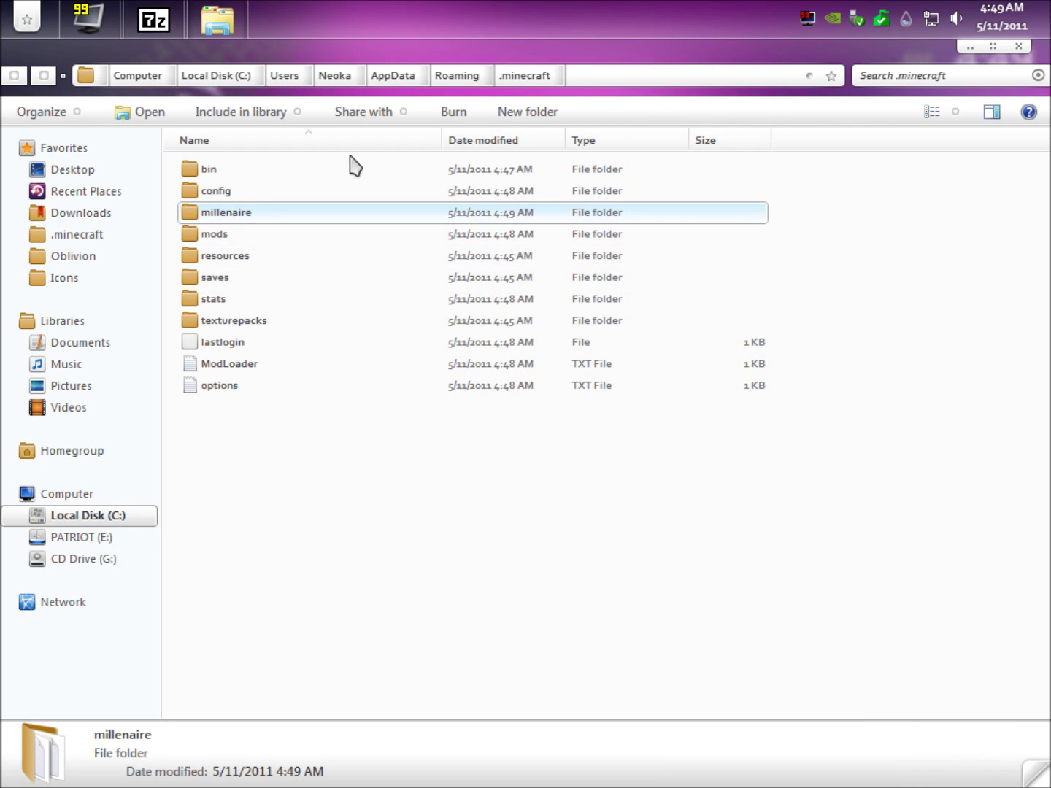
# Step: Extract millenaire0.4.5.zip from 'Put in mods folder' into mods, then close Explorer and 7-Zip
pyautogui.click(218, 20)
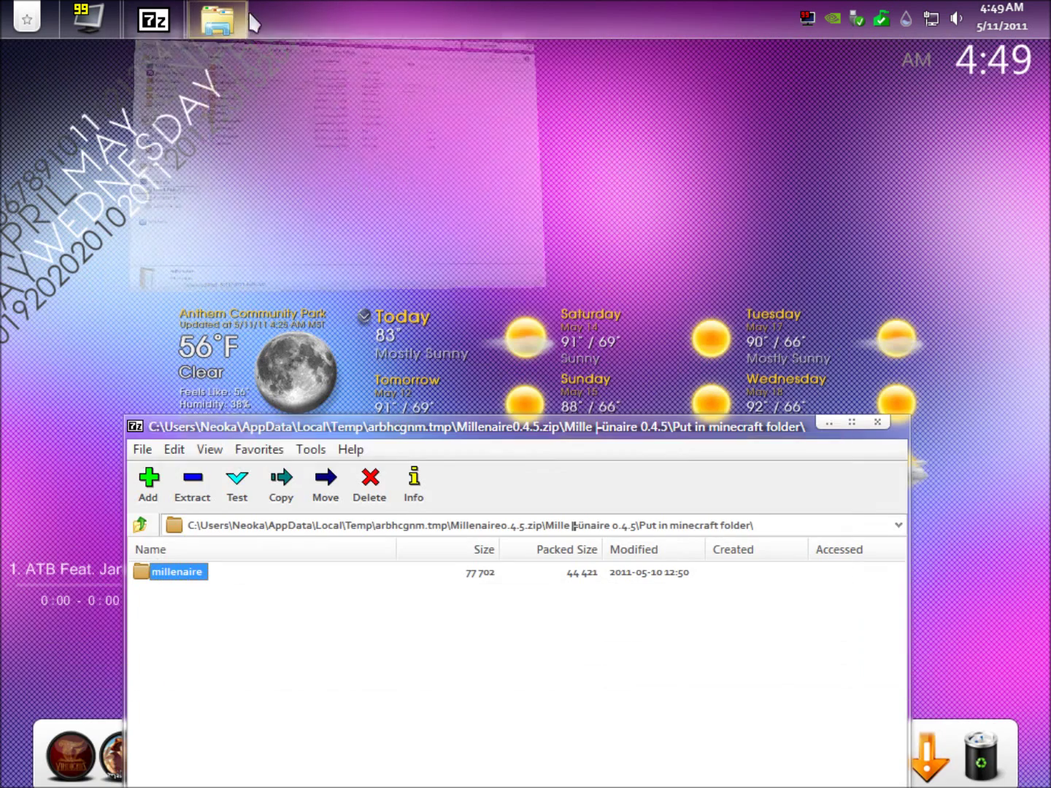
pyautogui.click(217, 20)
pyautogui.click(162, 20)
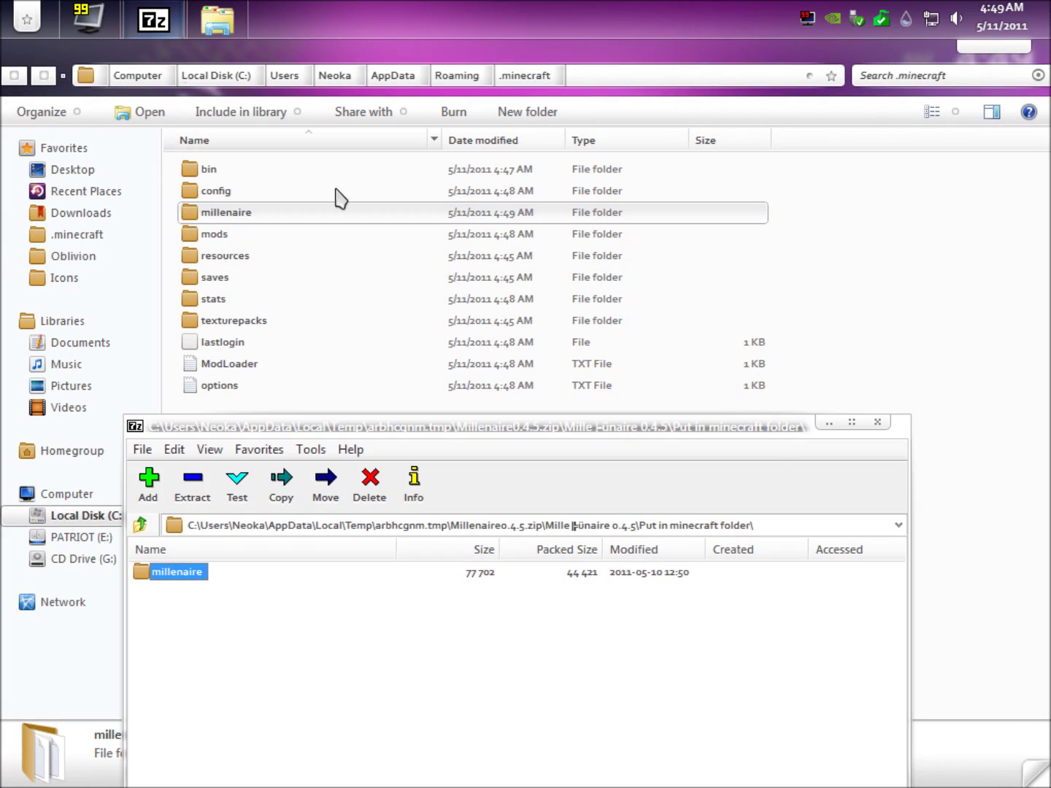
pyautogui.click(141, 523)
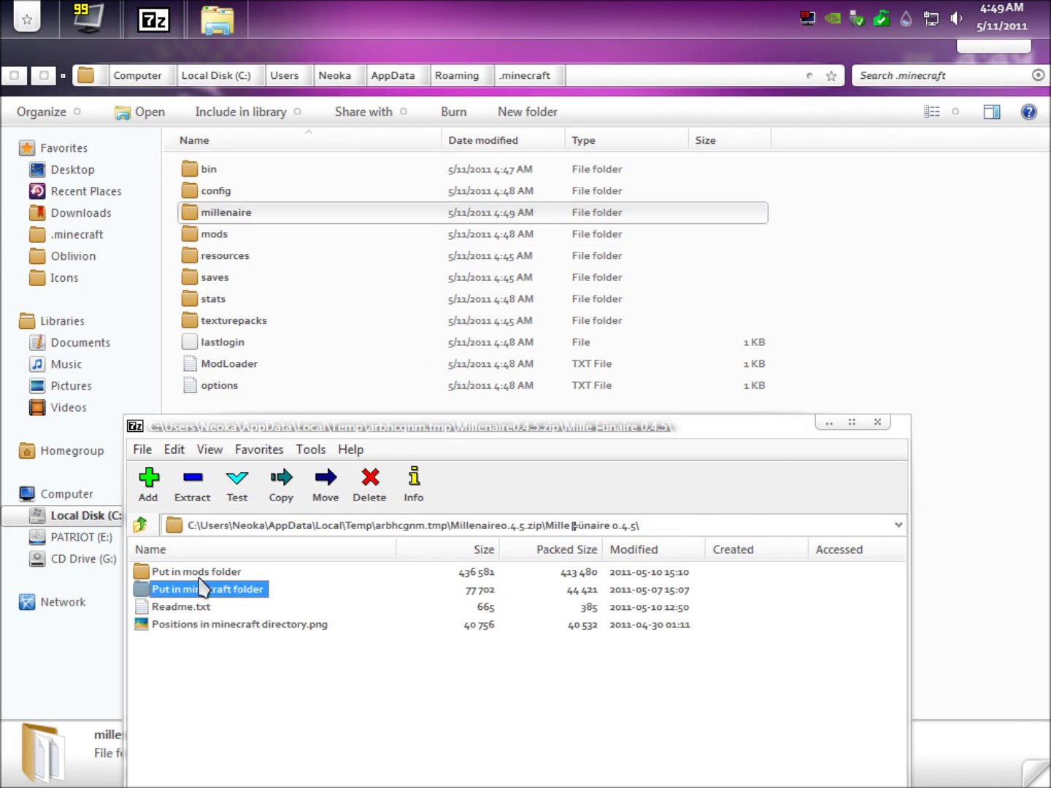
pyautogui.doubleClick(196, 574)
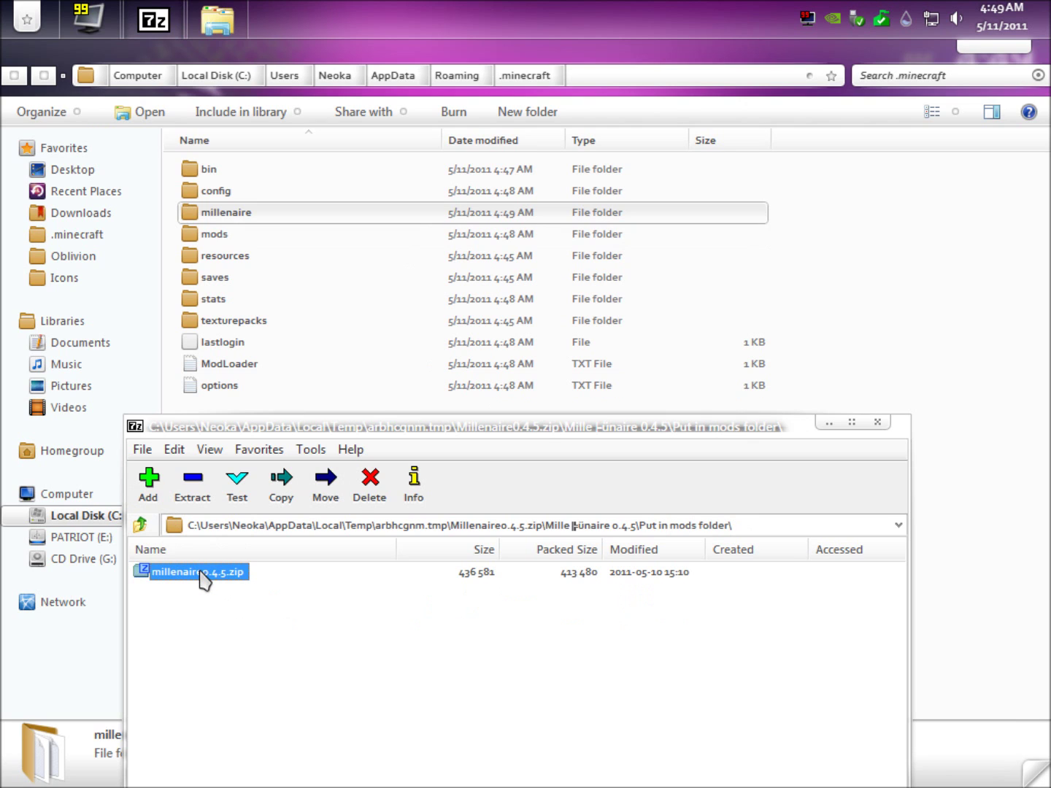
pyautogui.moveTo(196, 583)
pyautogui.mouseDown()
pyautogui.moveTo(340, 213)
pyautogui.moveTo(239, 235)
pyautogui.mouseUp()
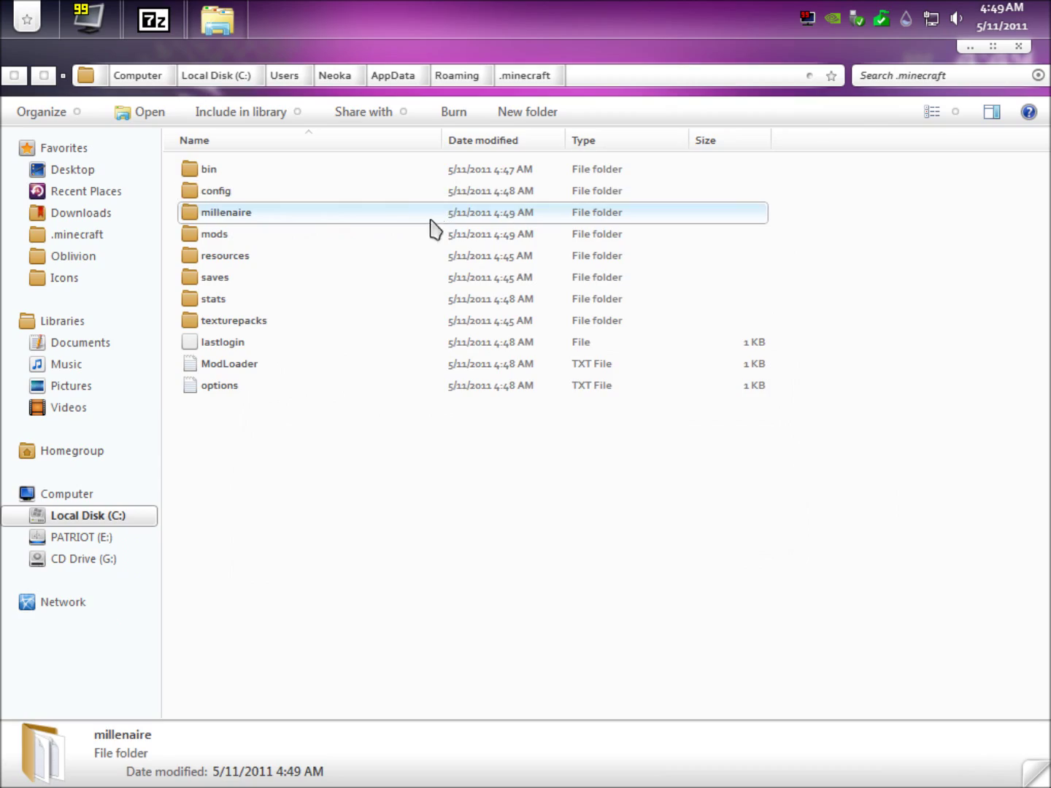
pyautogui.doubleClick(434, 230)
pyautogui.click(1018, 46)
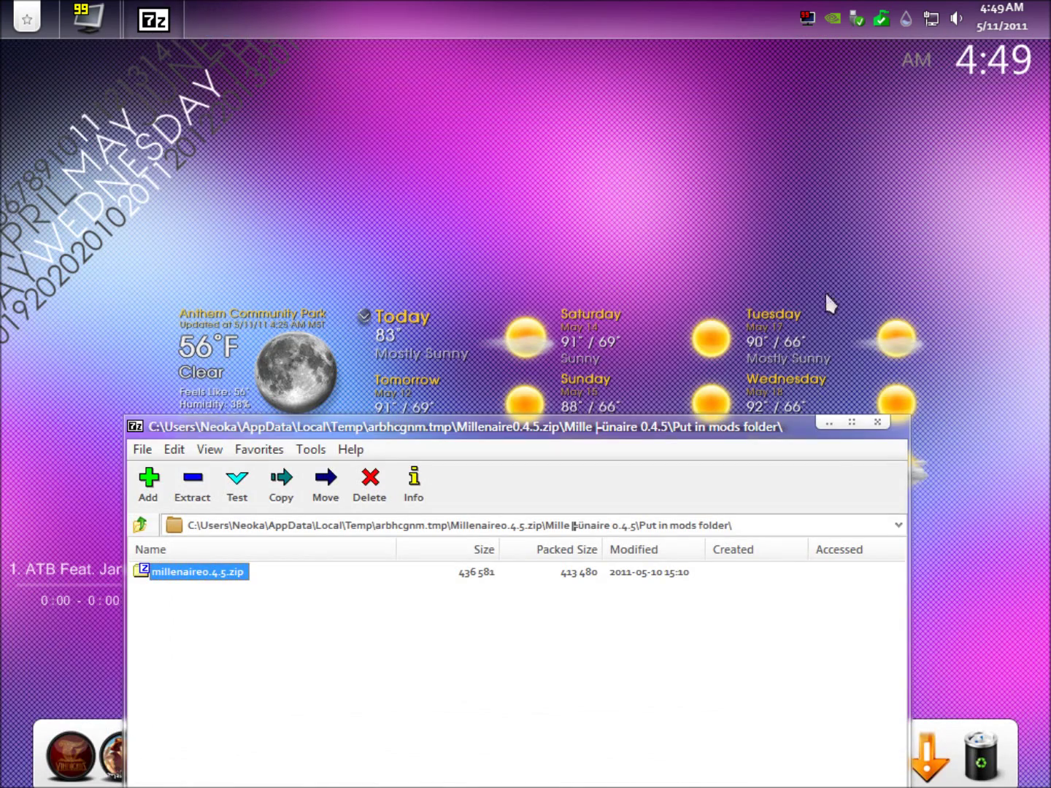
pyautogui.click(886, 424)
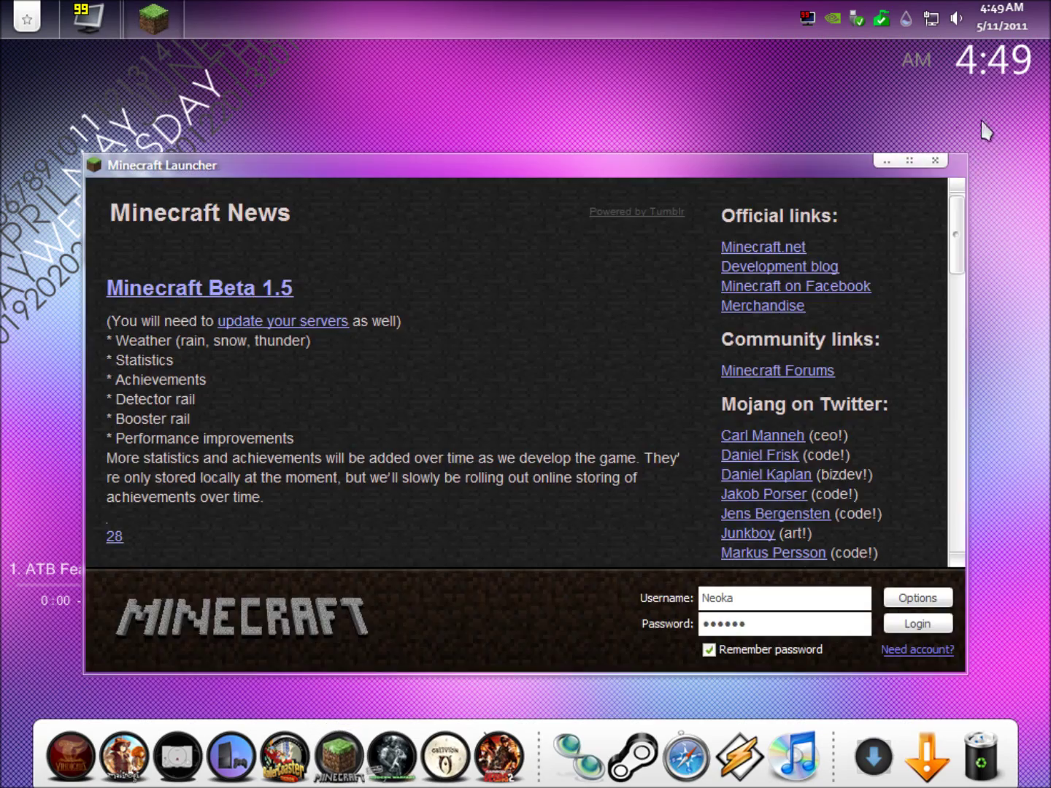
# Step: Log in from the launcher and go to the Singleplayer world list
pyautogui.click(905, 160)
pyautogui.click(1008, 743)
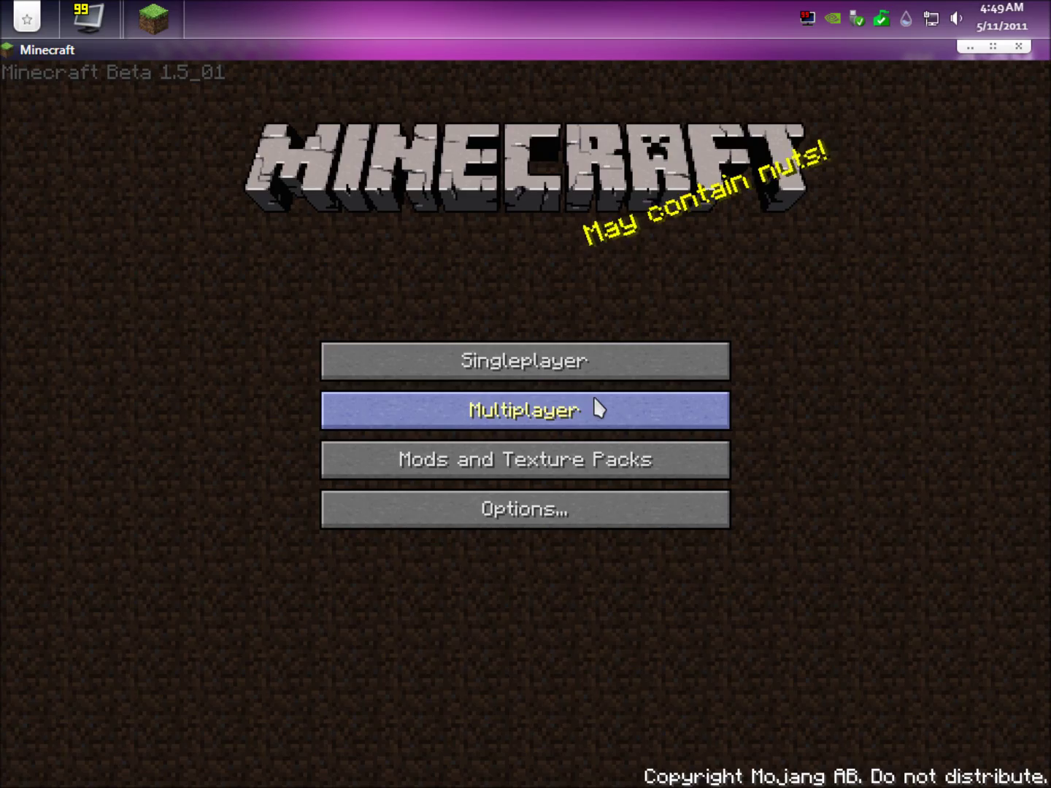
pyautogui.click(484, 363)
# Step: Create a new world named Neoka with a blank seed
pyautogui.click(619, 715)
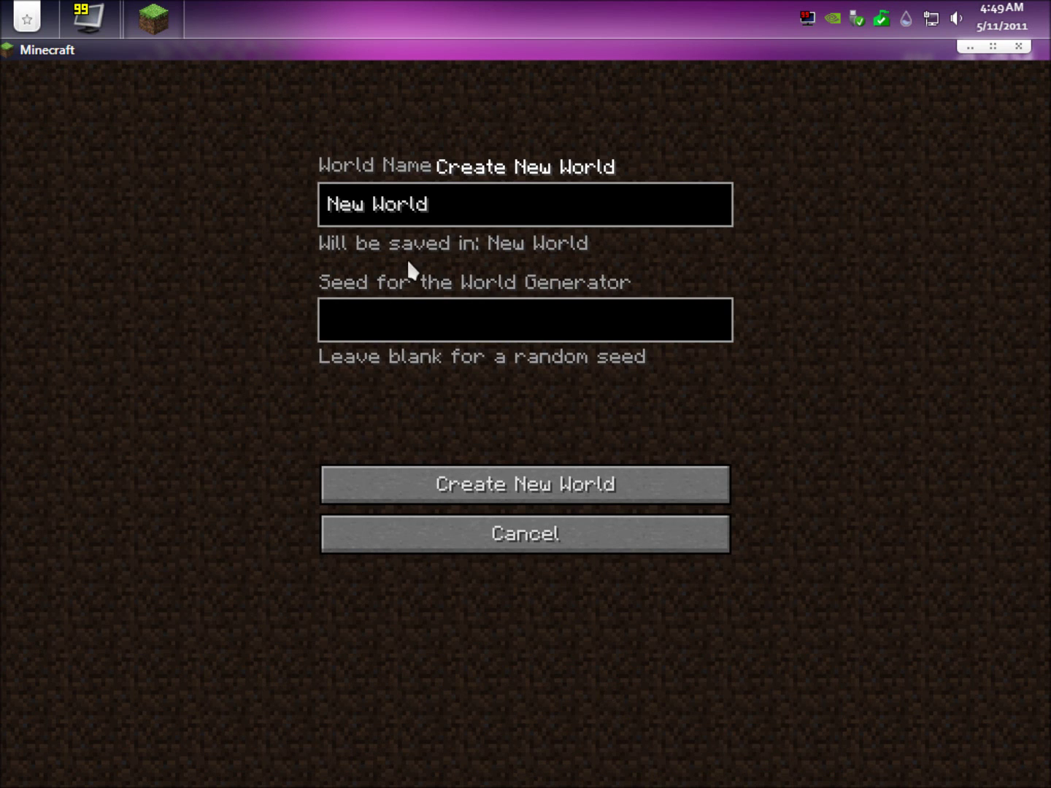
pyautogui.press('BackSpace')
pyautogui.press('BackSpace')
pyautogui.press('BackSpace')
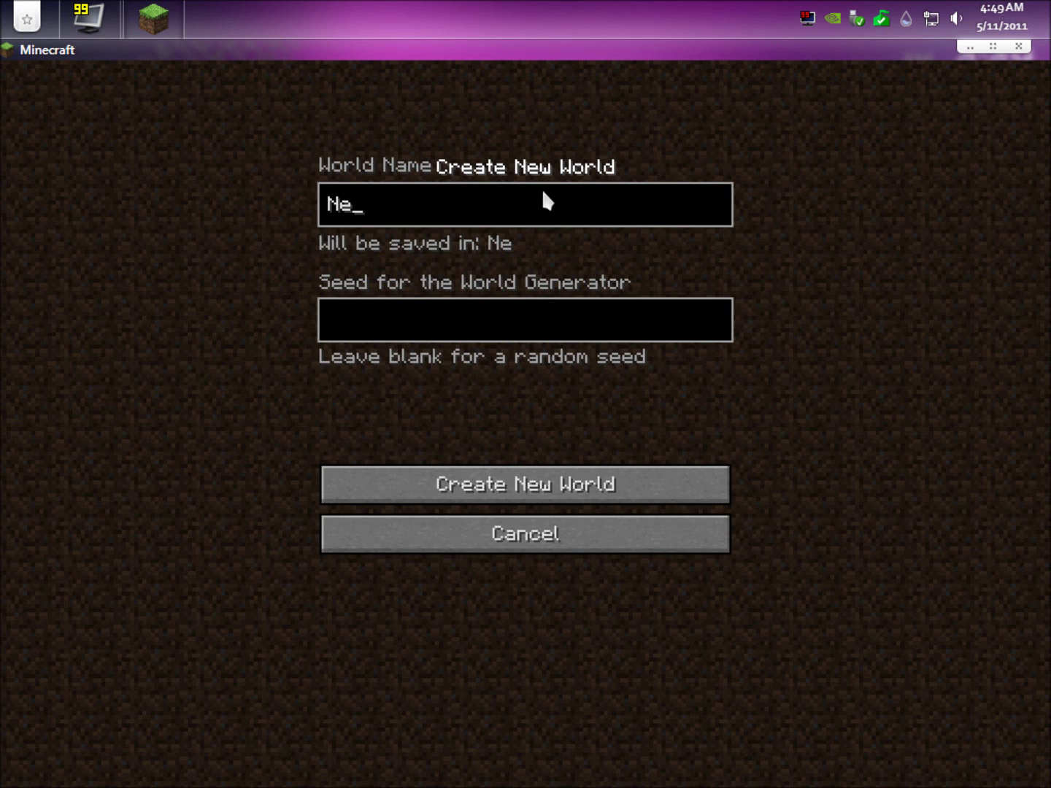
pyautogui.write('oka')
pyautogui.press('Tab')
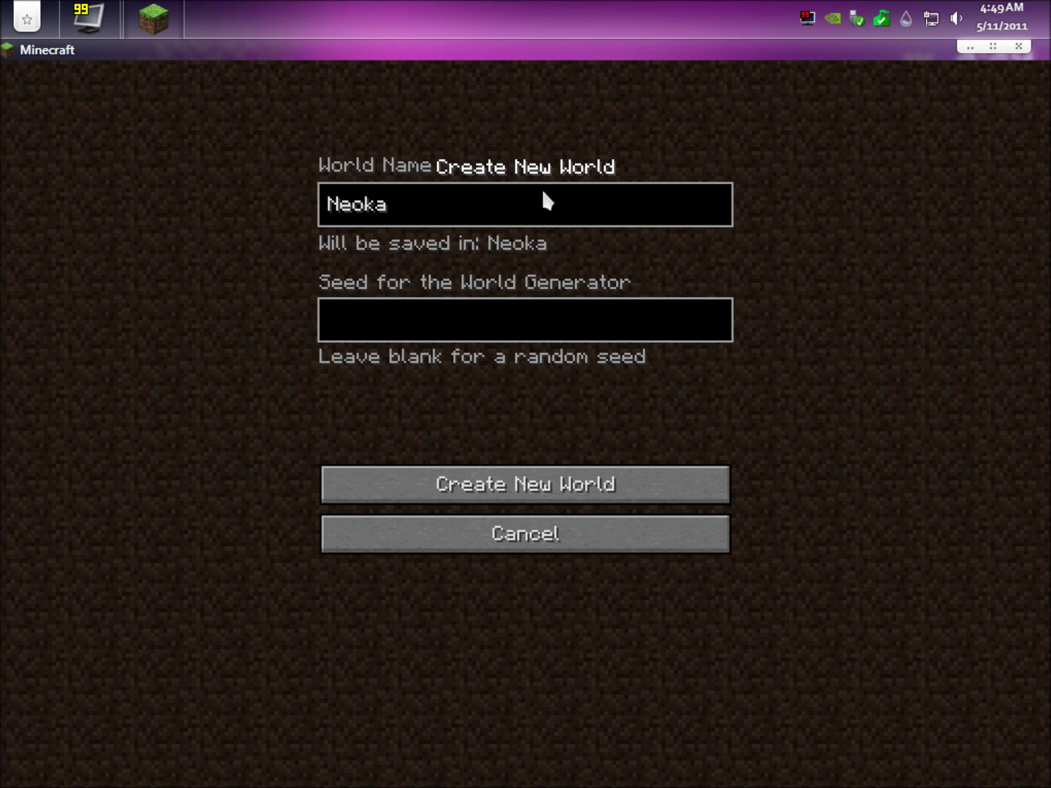
pyautogui.write('Neoka')
pyautogui.click(582, 476)
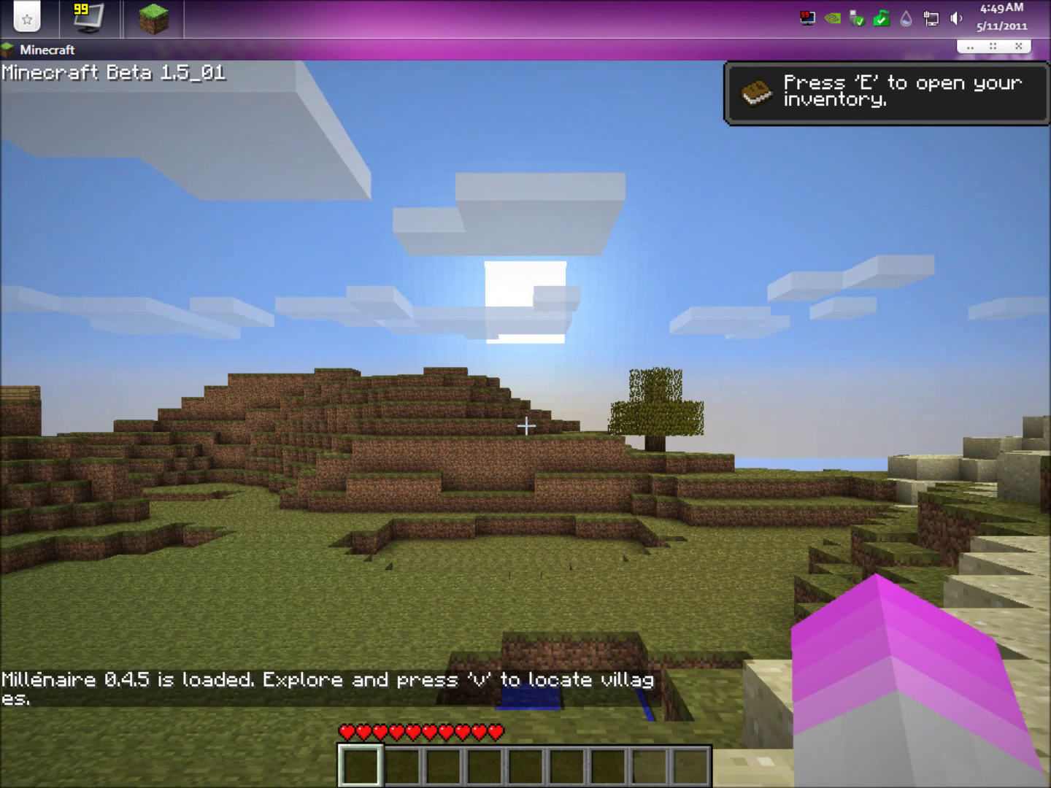
# Step: Walk from the dirt pit past the chicken and jump up the dirt steps to the flowered grass
pyautogui.moveTo(525, 427)
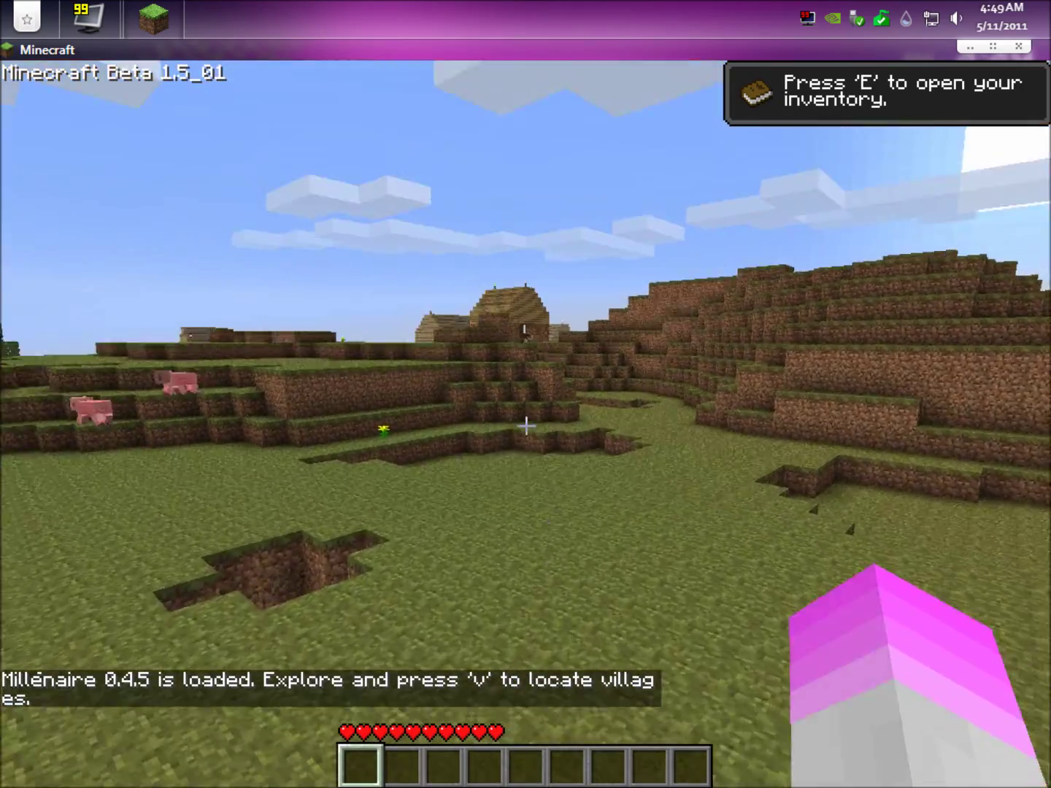
pyautogui.press('w')
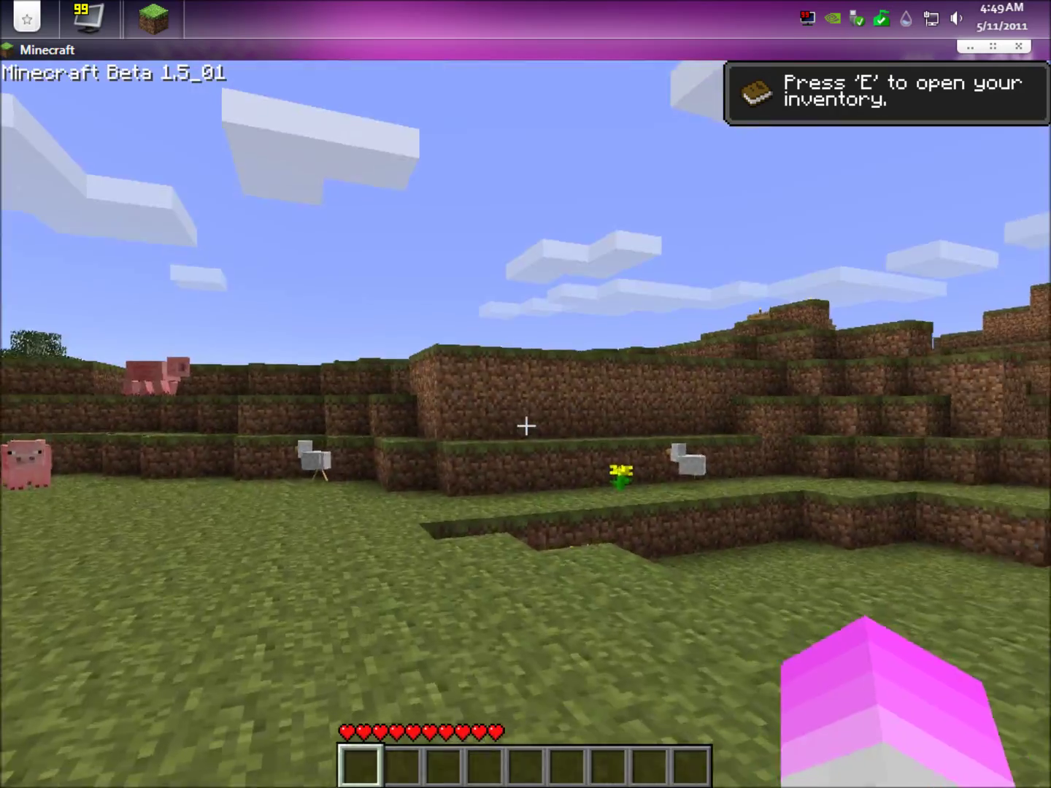
pyautogui.press('w')
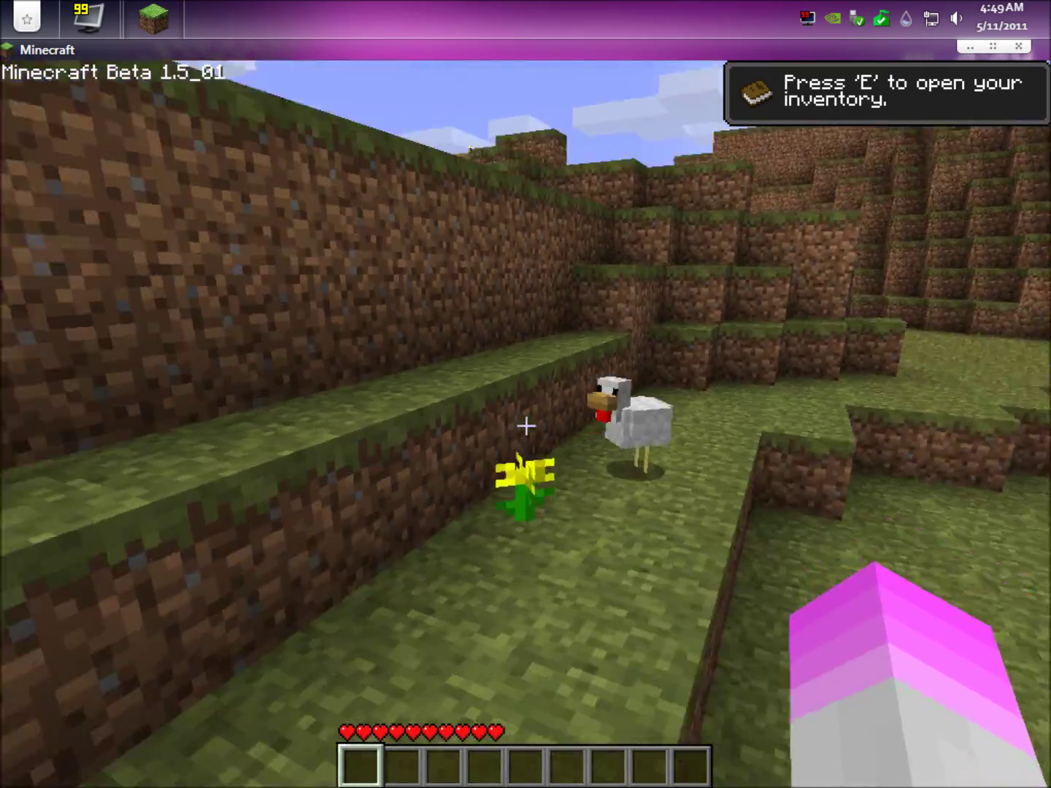
pyautogui.press('w')
pyautogui.press('space')
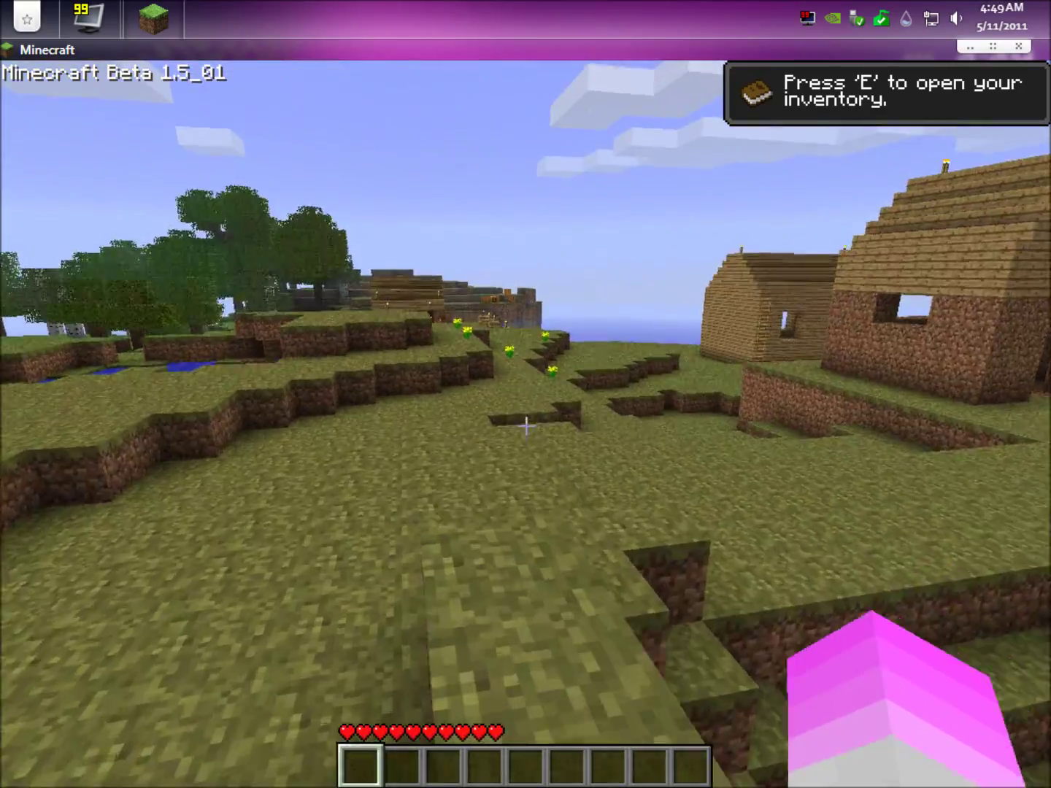
pyautogui.press('w')
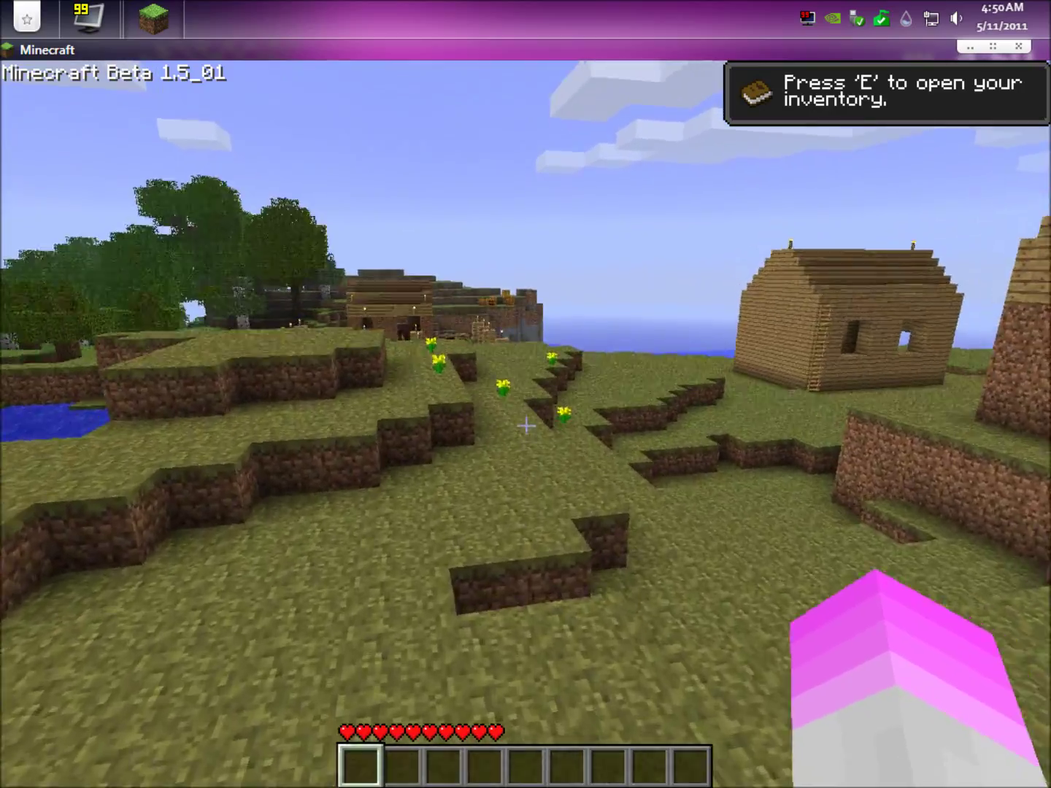
pyautogui.press('w')
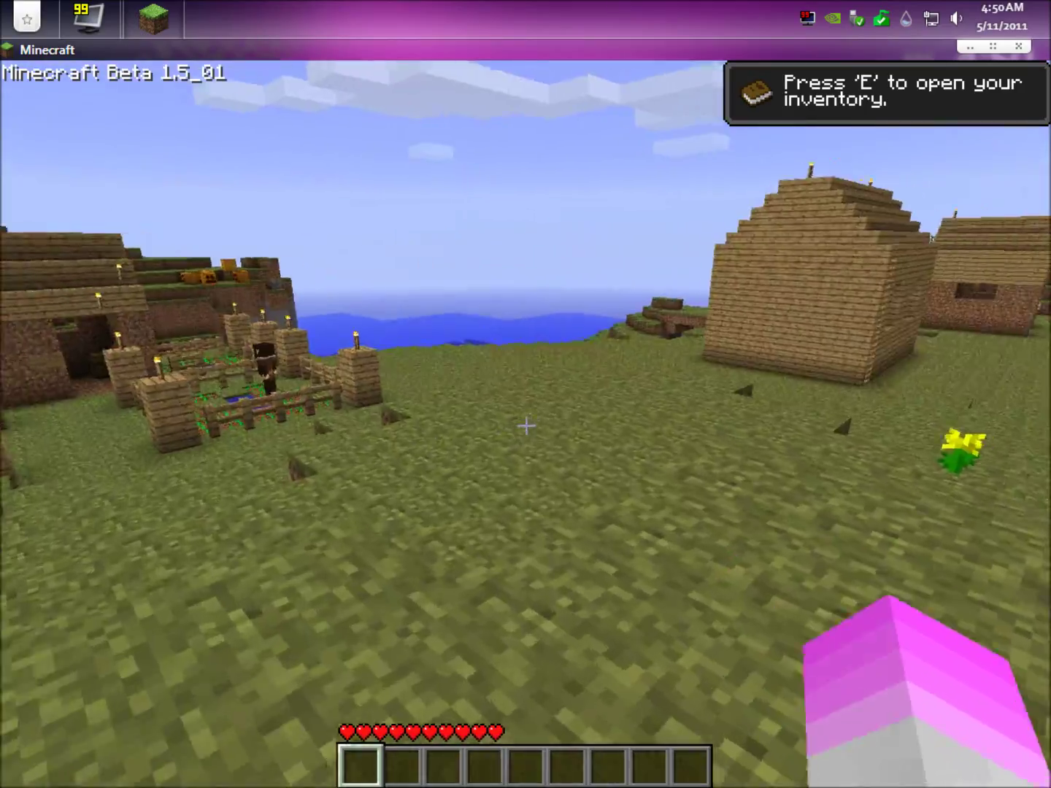
# Step: Walk past the village's dirt house over the grass ledges toward the wooden house
pyautogui.press('w')
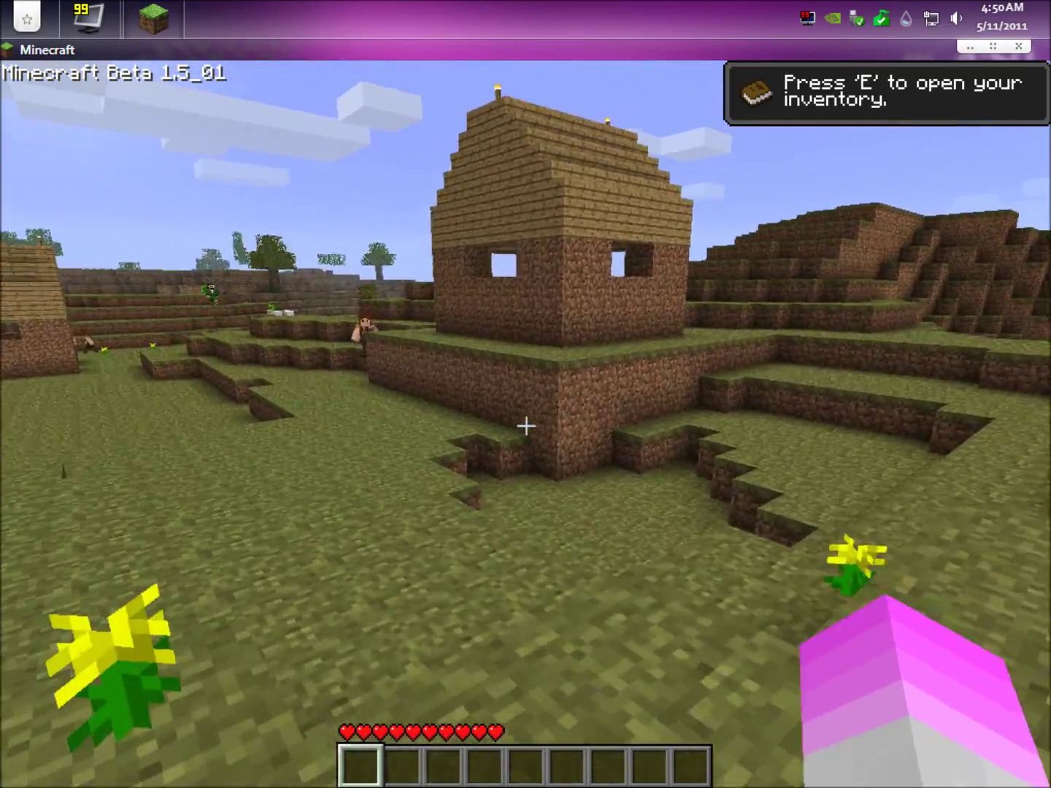
pyautogui.press('w')
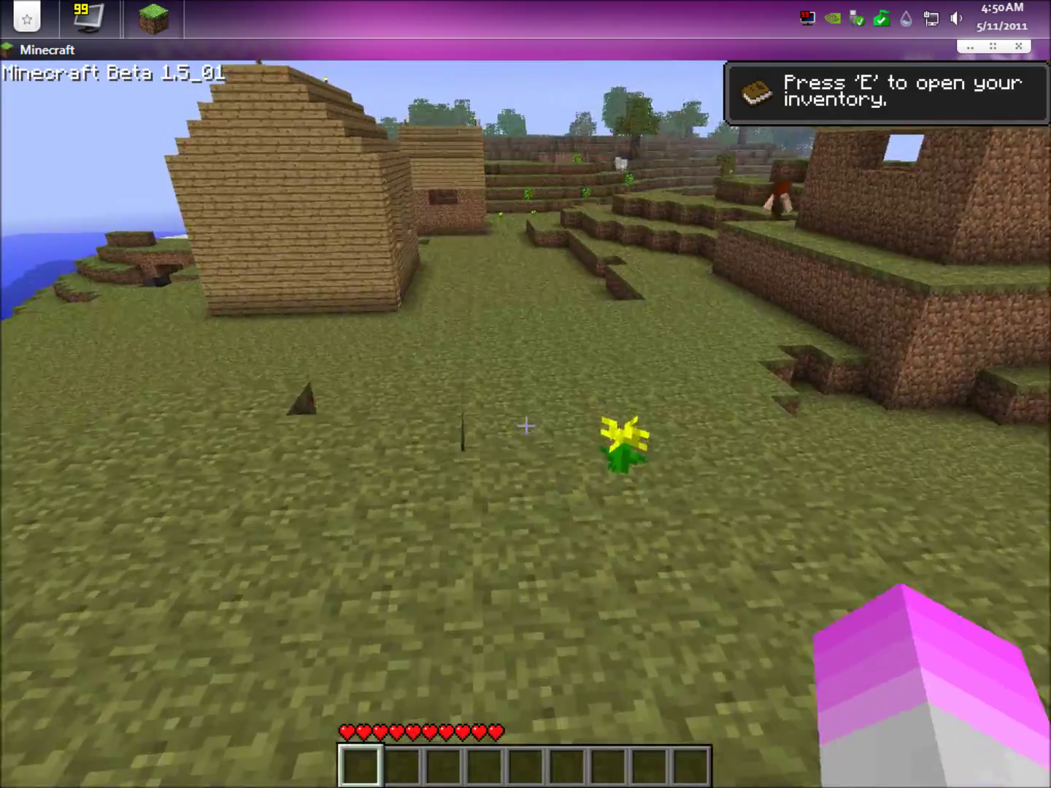
pyautogui.press('w')
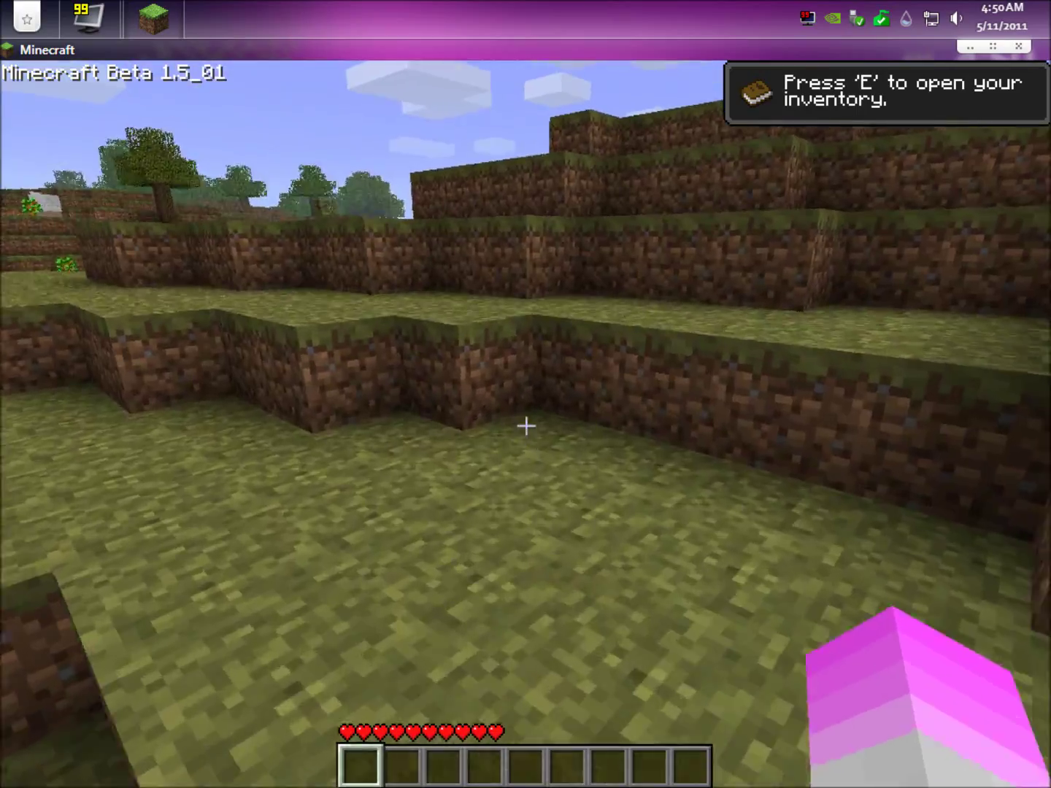
pyautogui.press('w')
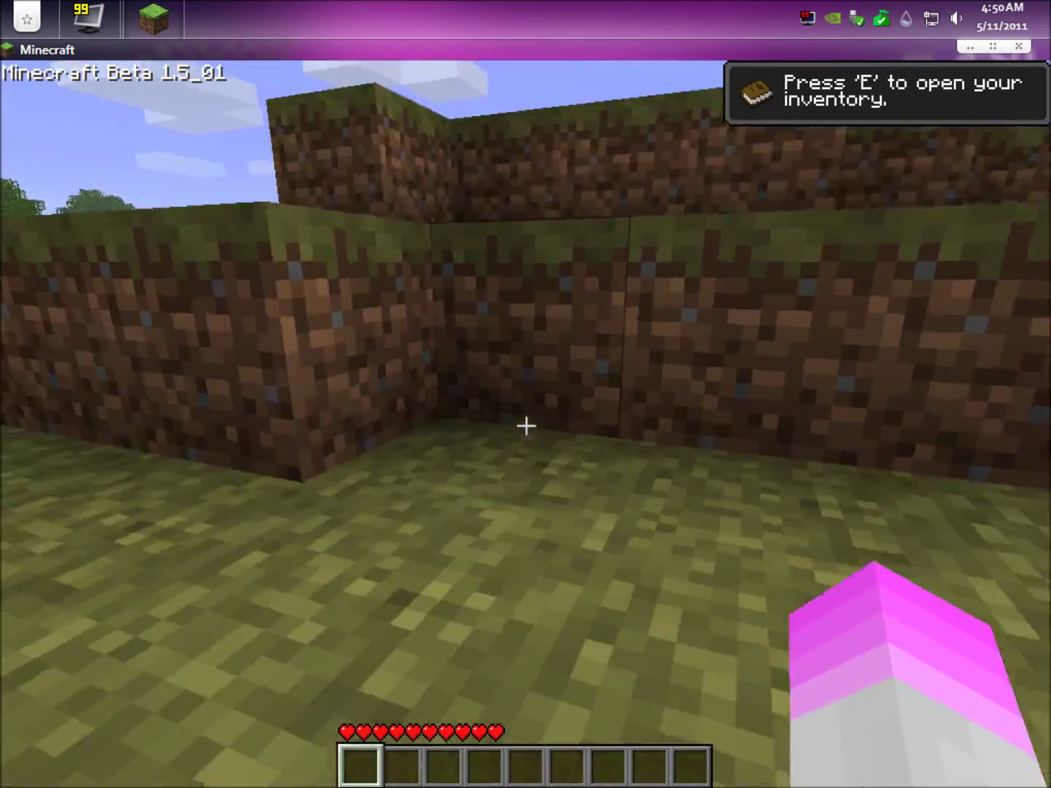
pyautogui.press('w')
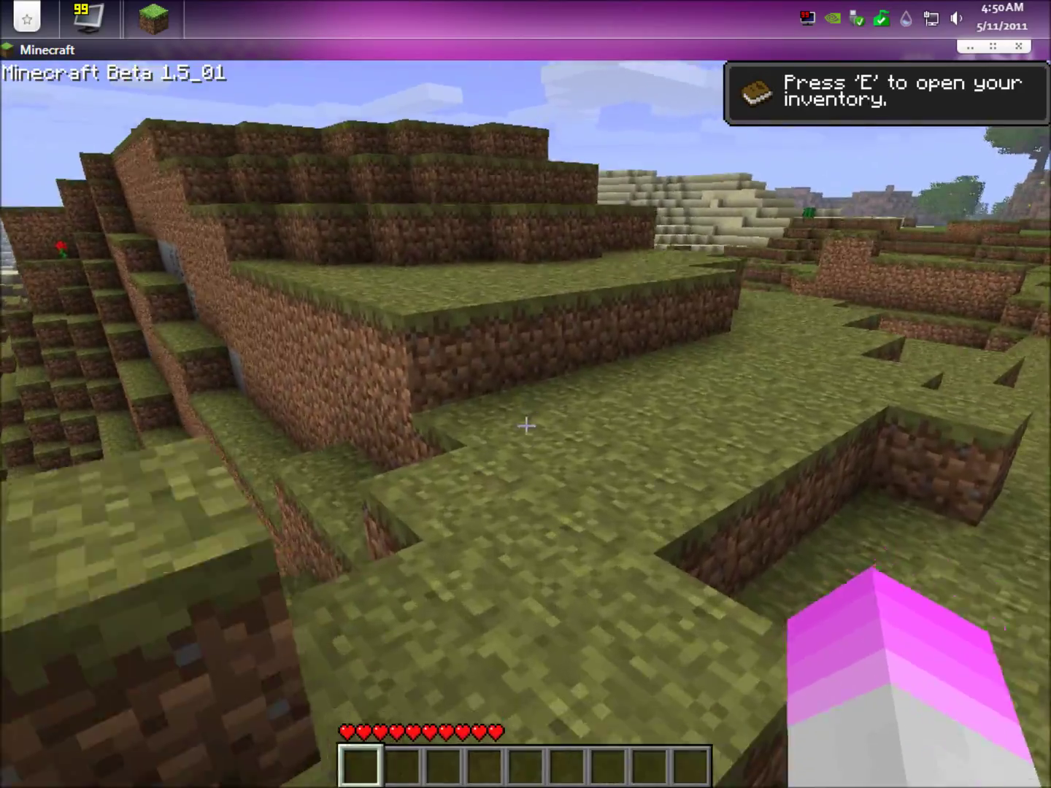
pyautogui.press('w')
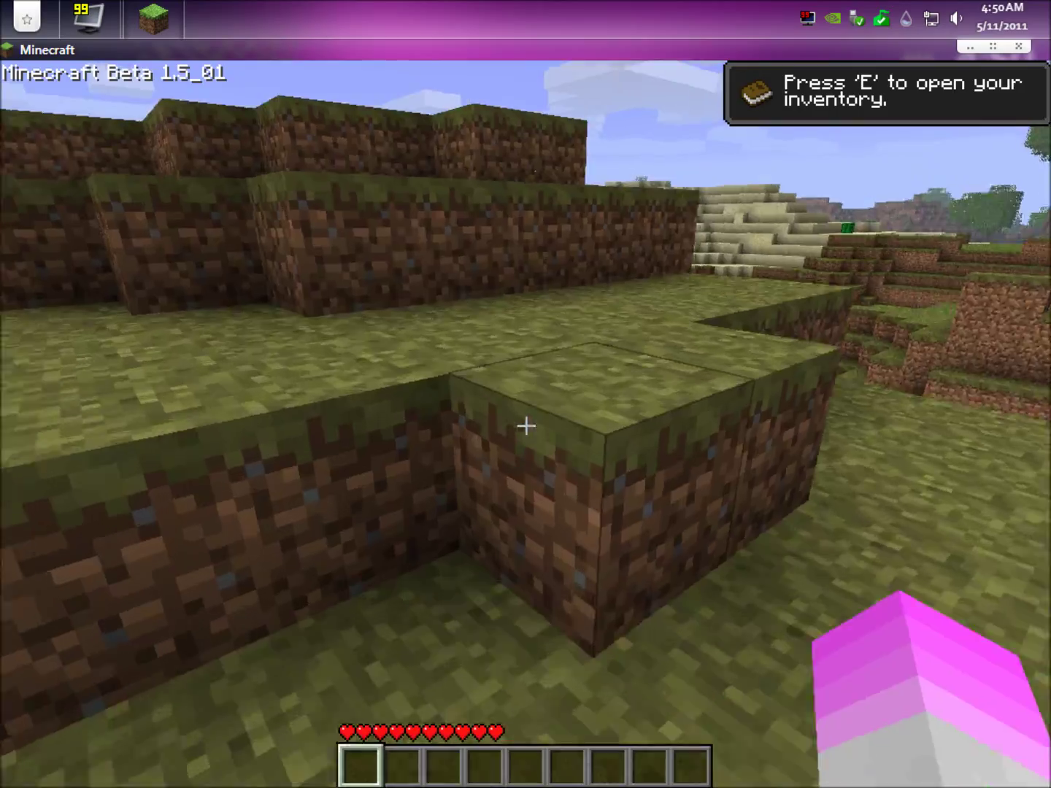
pyautogui.press('w')
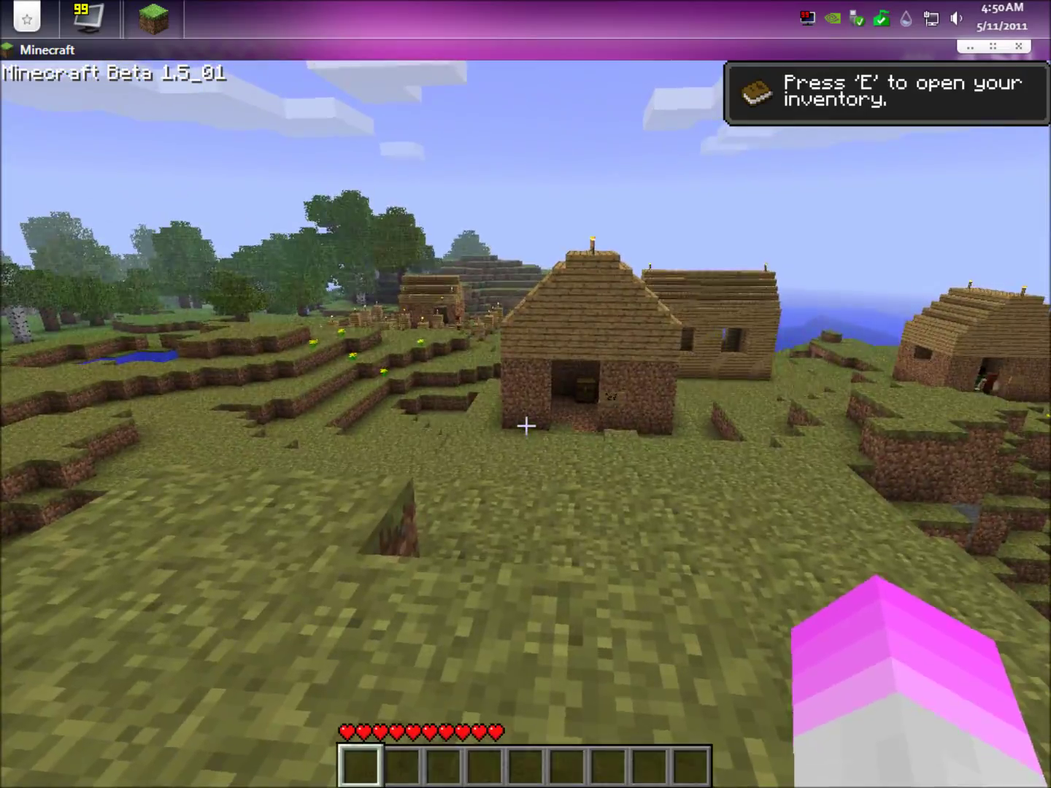
pyautogui.press('w')
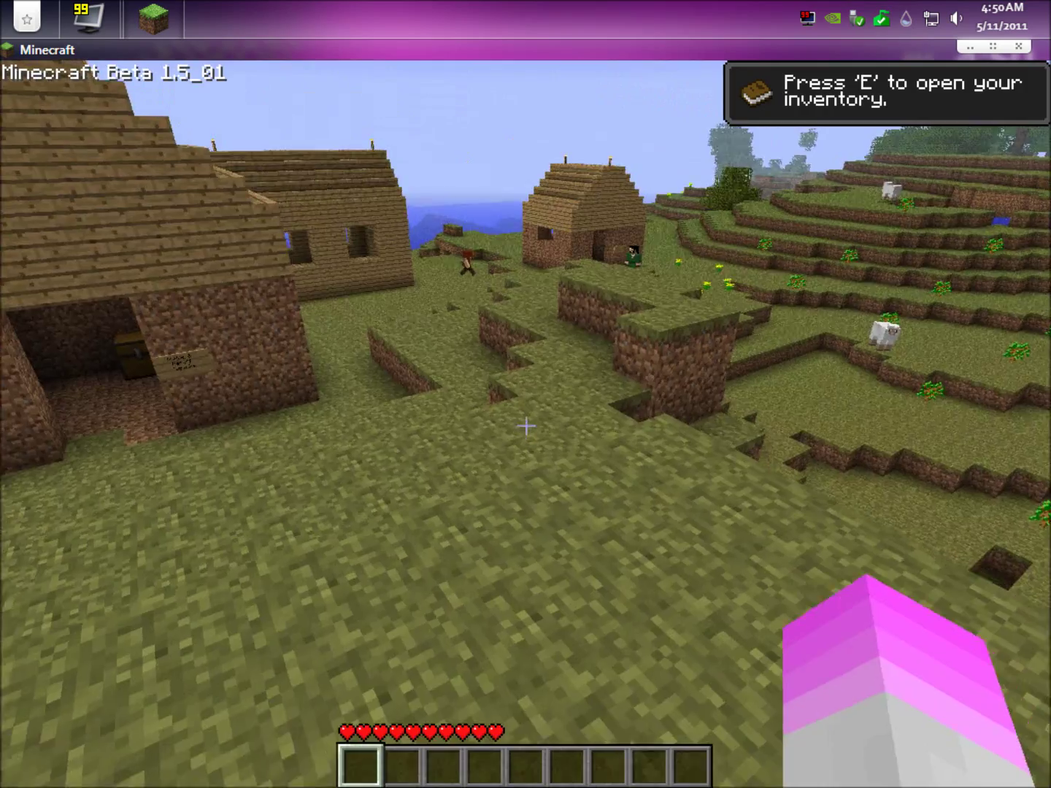
# Step: Pause to glance at the options, resume, check the inventory and jump in place
pyautogui.press('Escape')
pyautogui.click(520, 430)
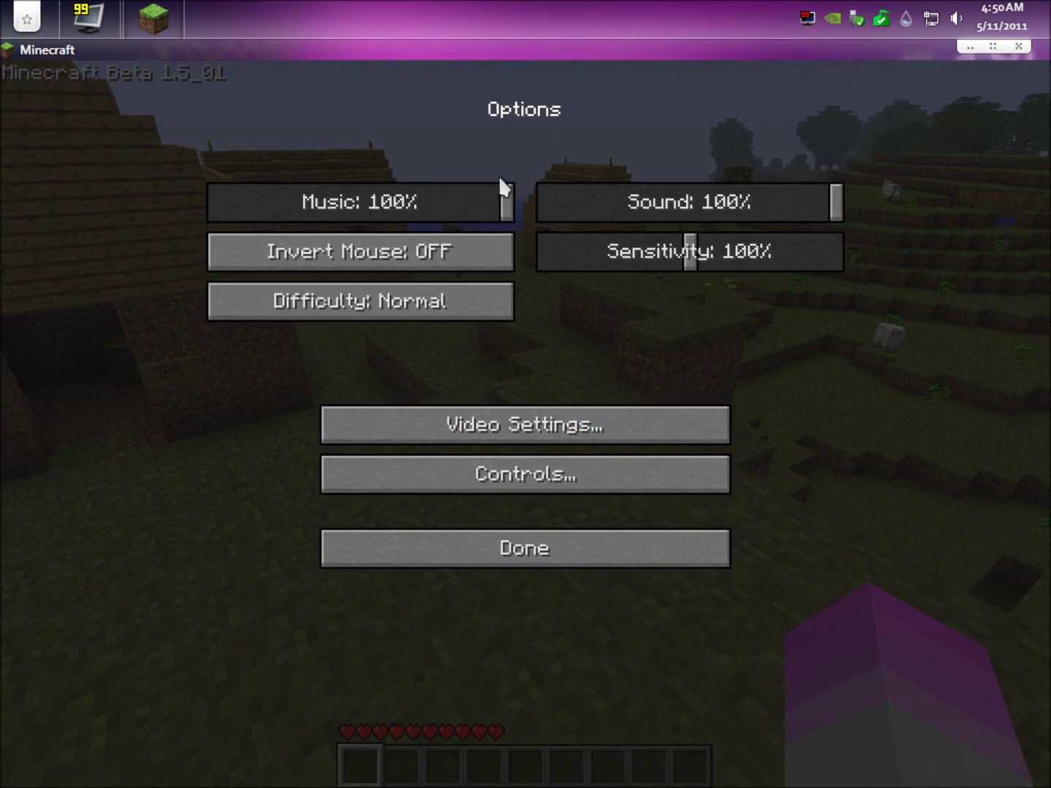
pyautogui.click(558, 547)
pyautogui.click(468, 271)
pyautogui.moveTo(526, 426)
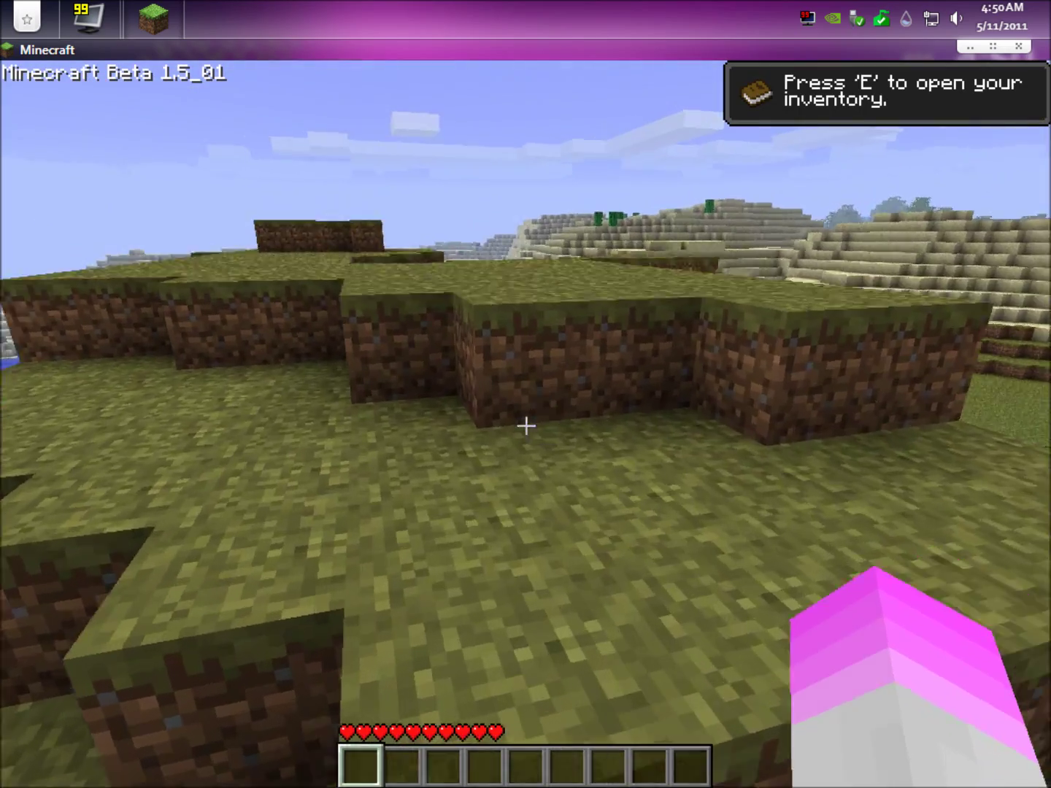
pyautogui.press('e')
pyautogui.press('e')
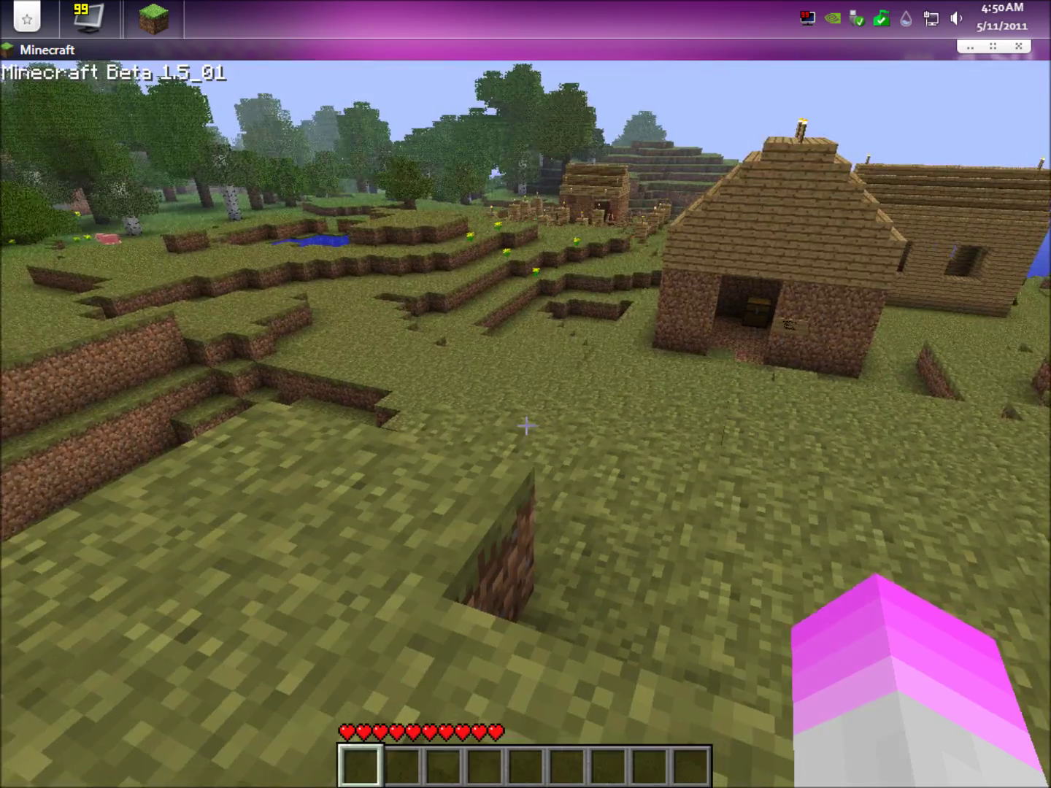
pyautogui.press('space')
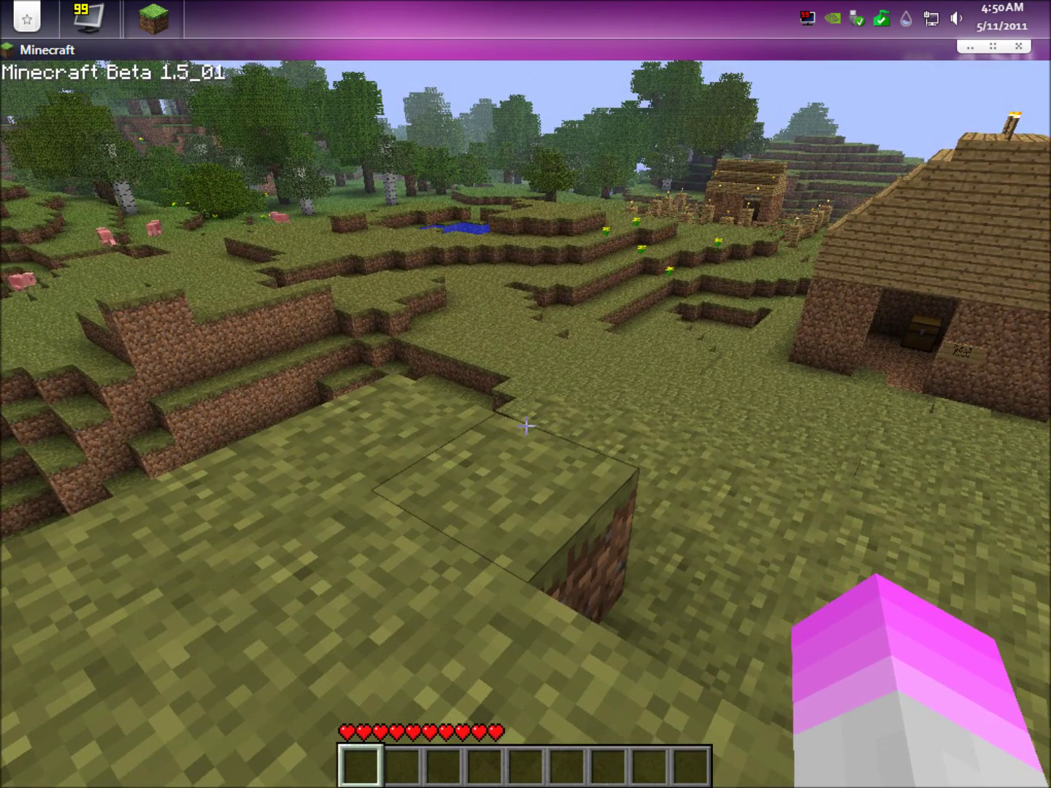
# Step: Walk over the grass toward the village house and the ledge near the beach
pyautogui.press('w')
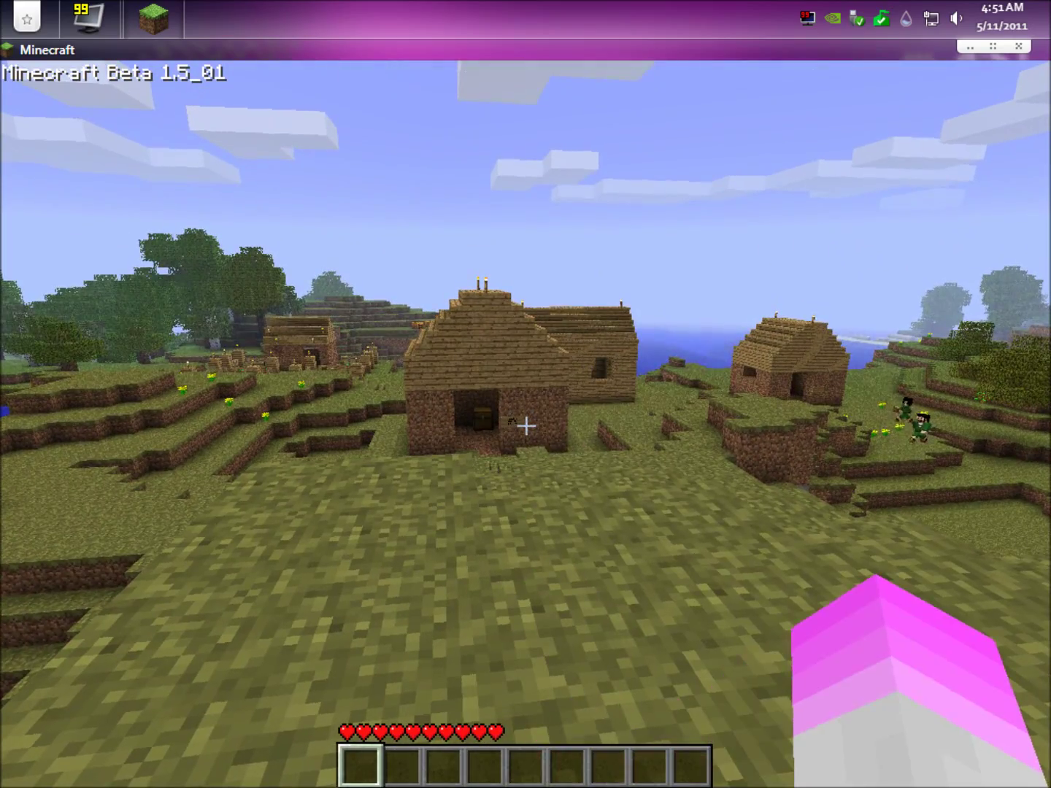
pyautogui.press('w')
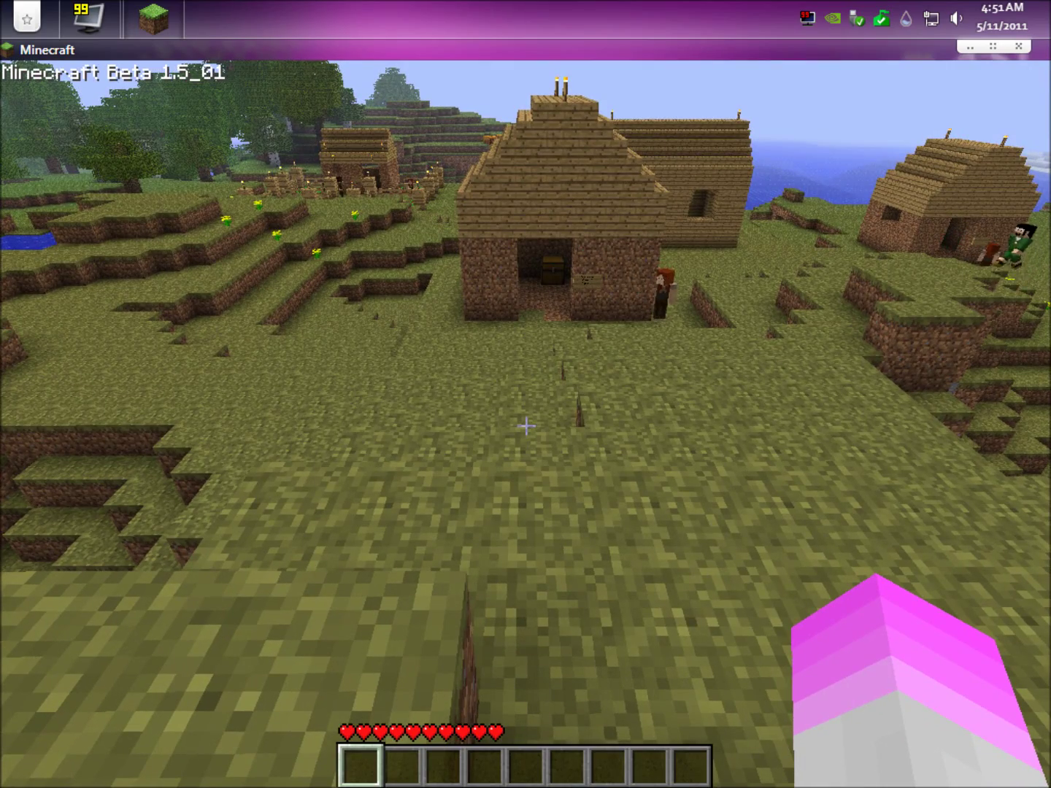
pyautogui.press('w')
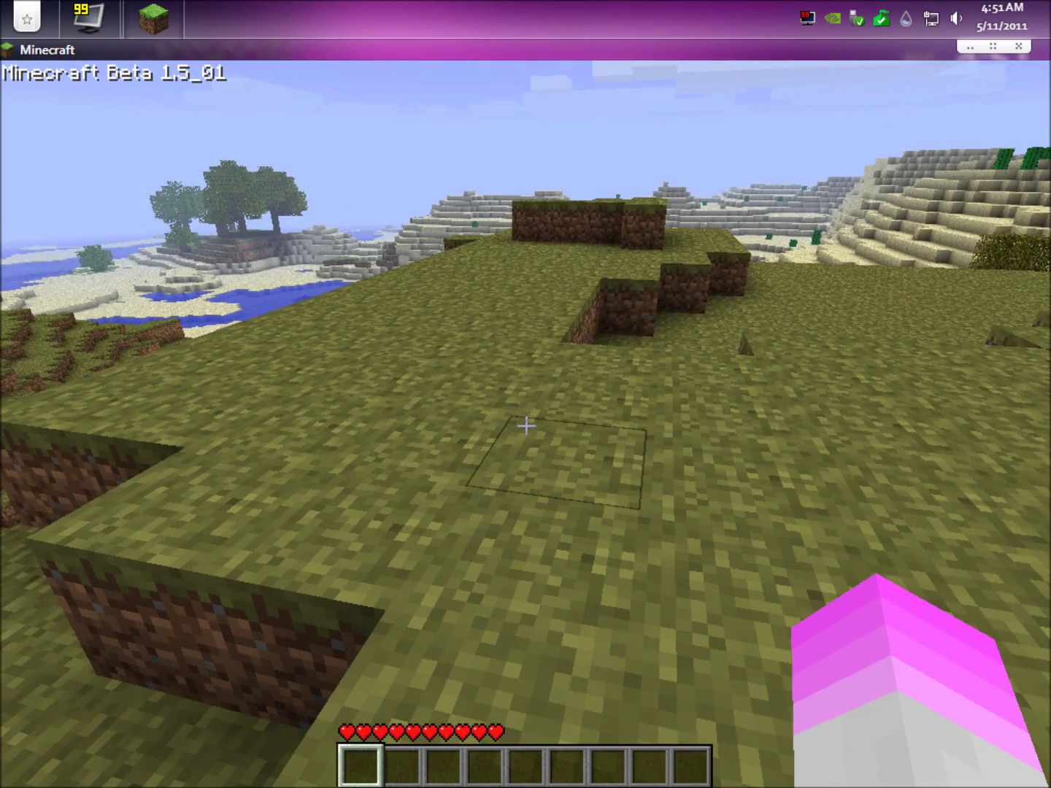
pyautogui.press('w')
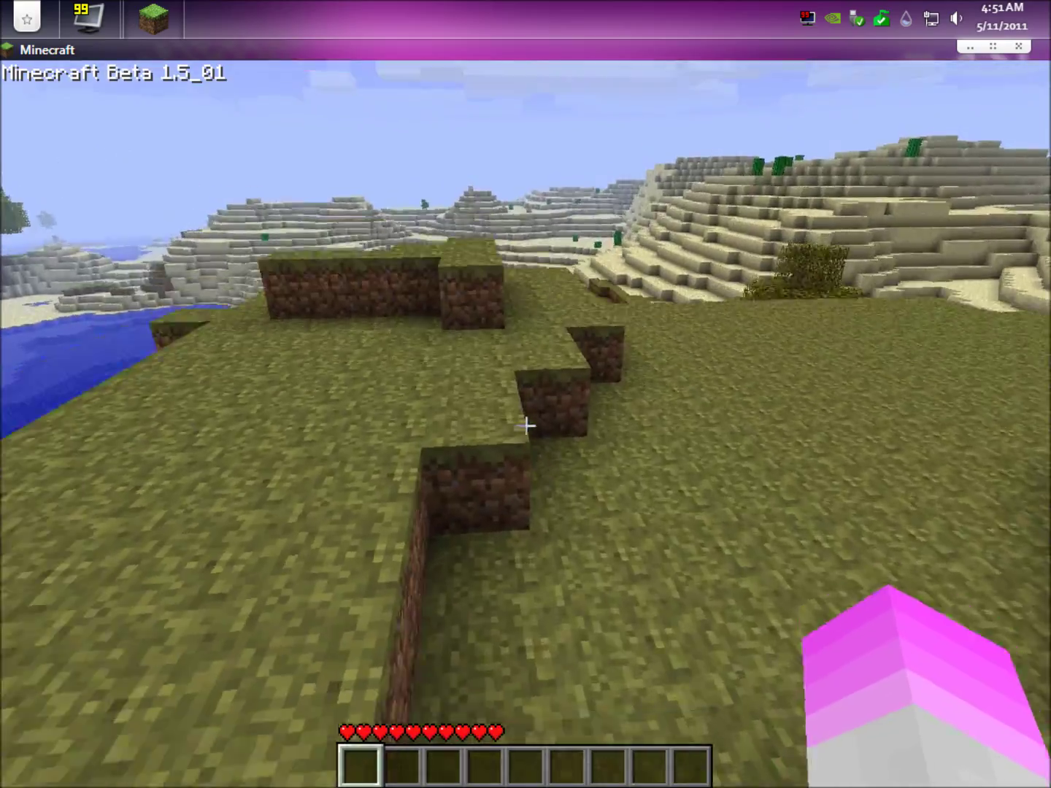
pyautogui.press('w')
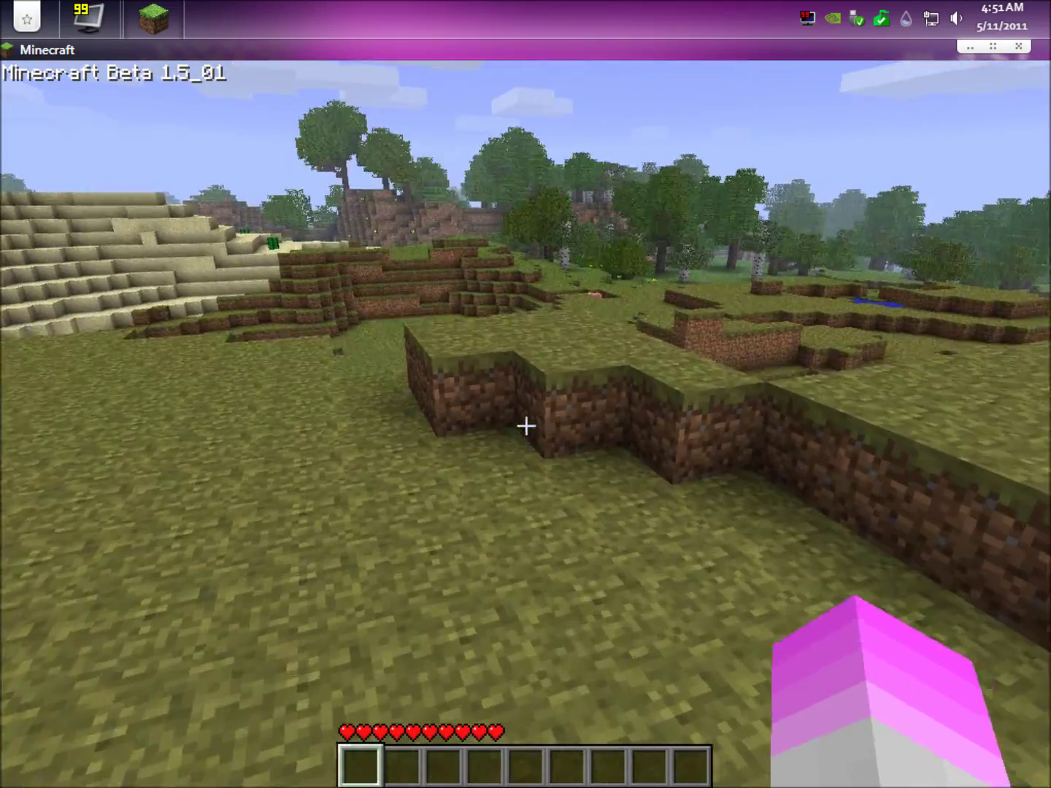
# Step: Climb onto the dirt ledge and head back to the central village house
pyautogui.press('w')
pyautogui.press('space')
pyautogui.press('w')
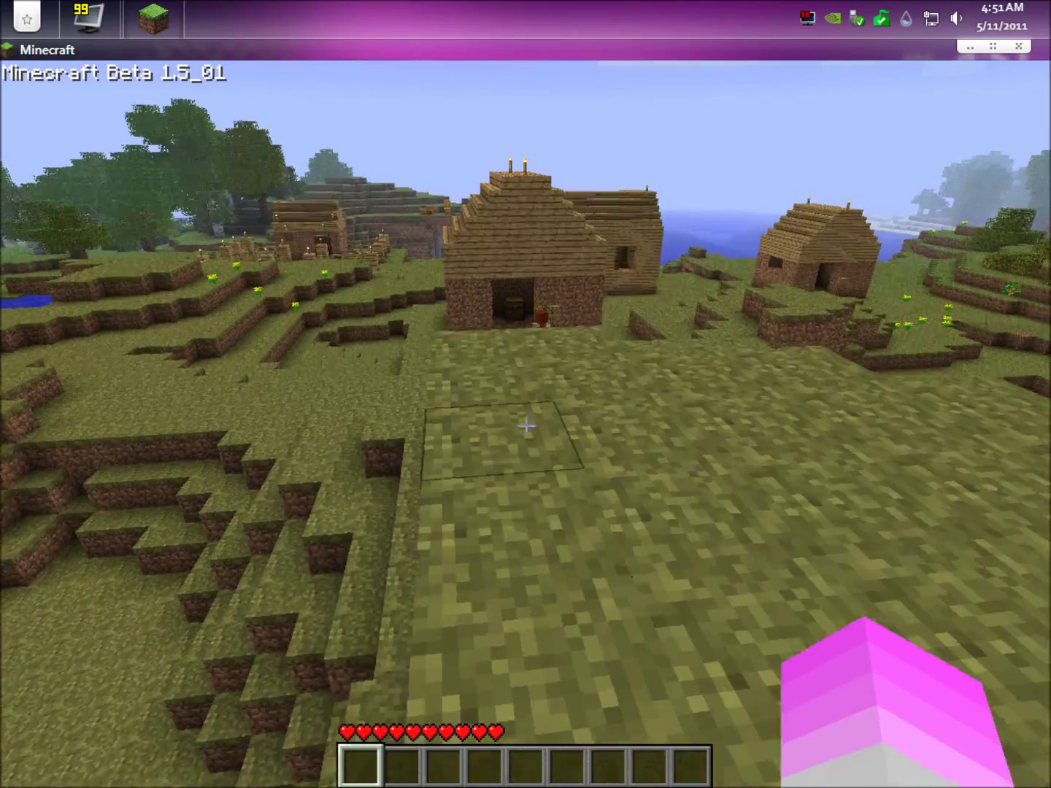
pyautogui.press('w')
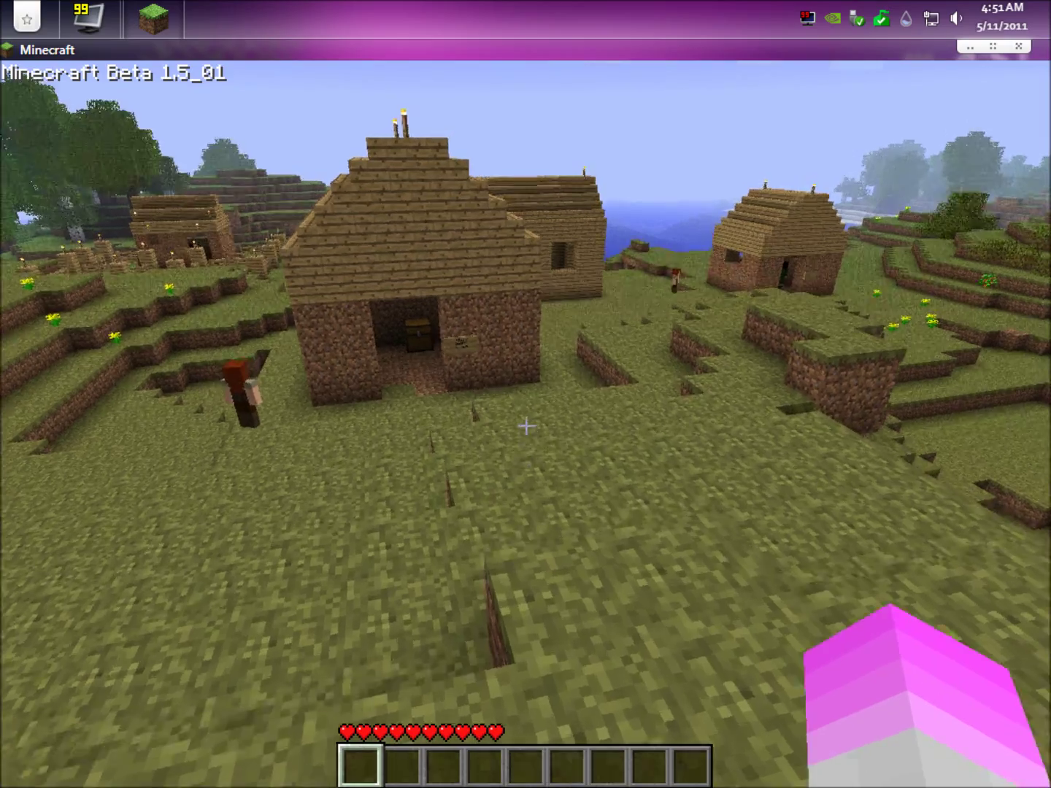
pyautogui.press('w')
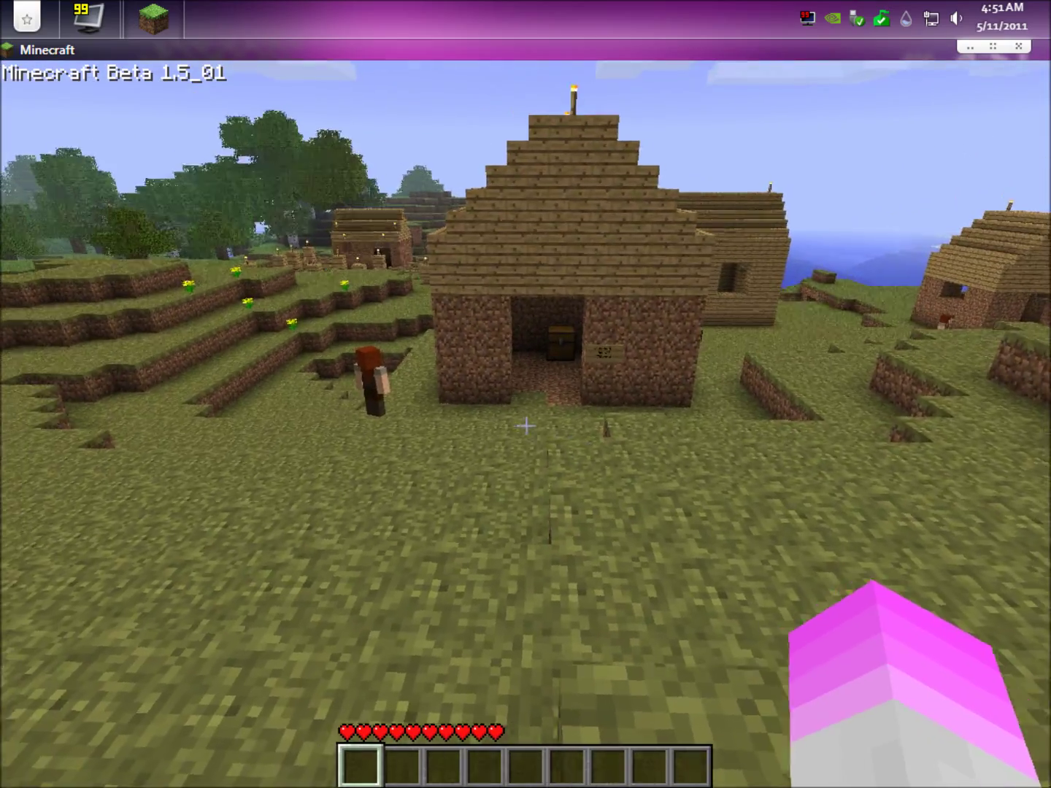
pyautogui.press('w')
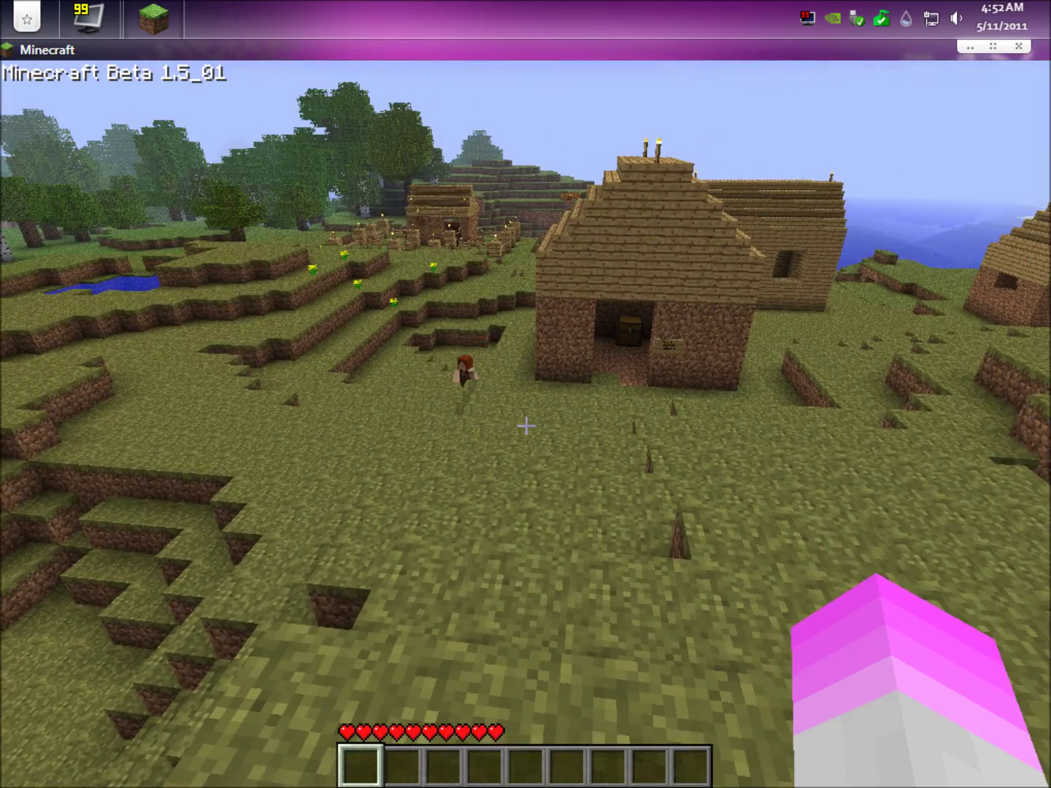
# Step: Walk along the ledge beside the dirt house and head away toward the trees
pyautogui.press('w')
pyautogui.press('w')
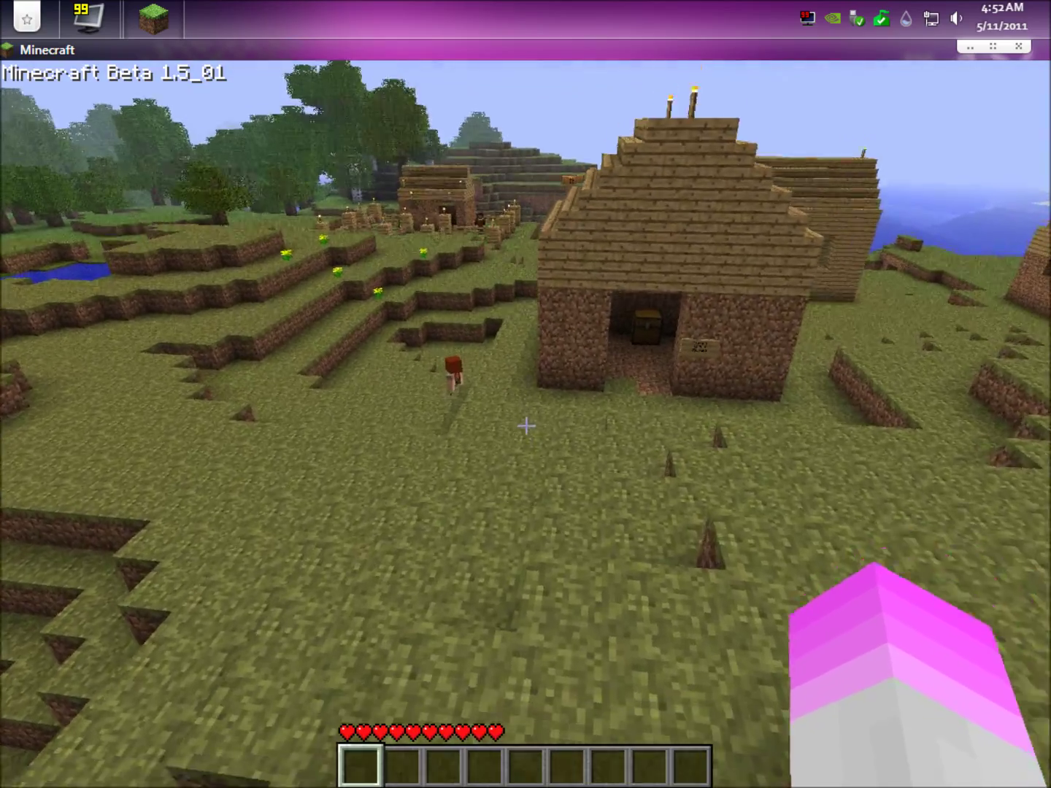
pyautogui.press('w')
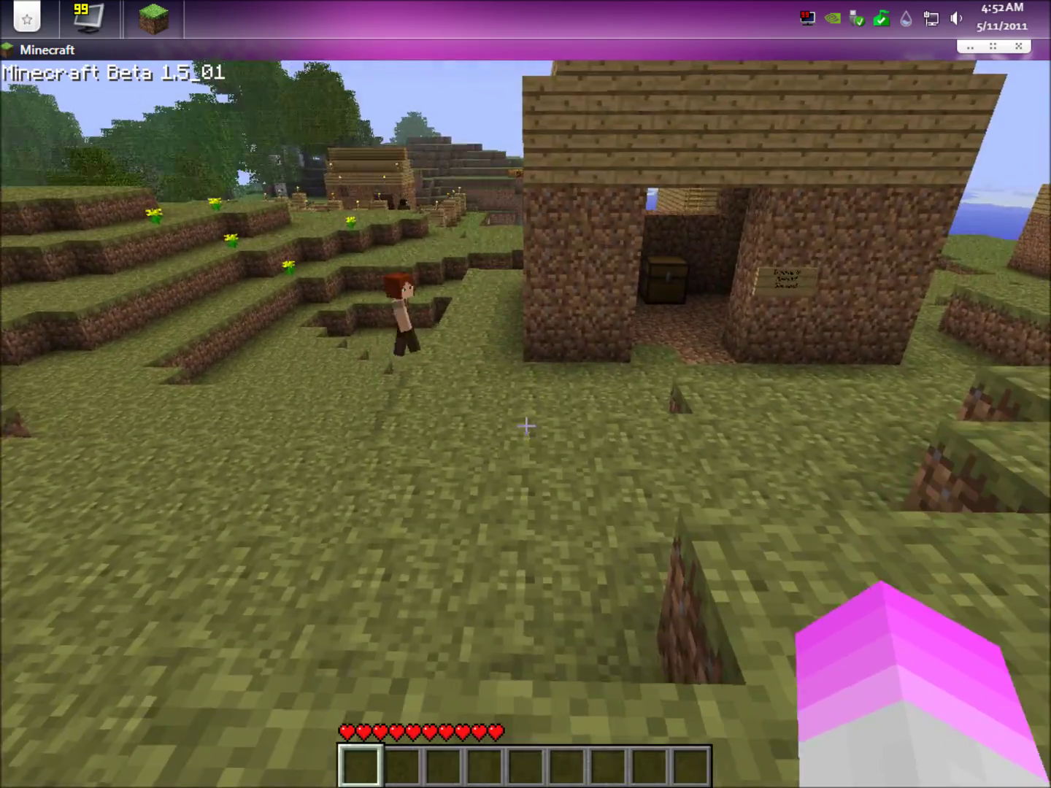
pyautogui.press('w')
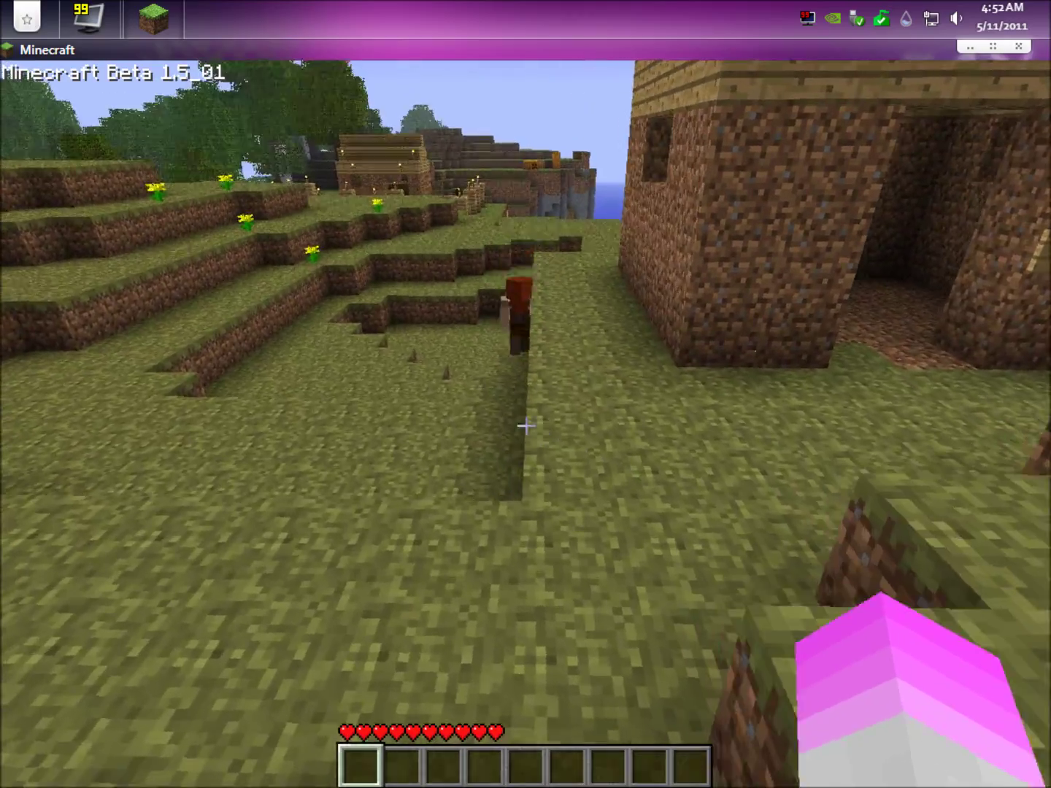
pyautogui.press('w')
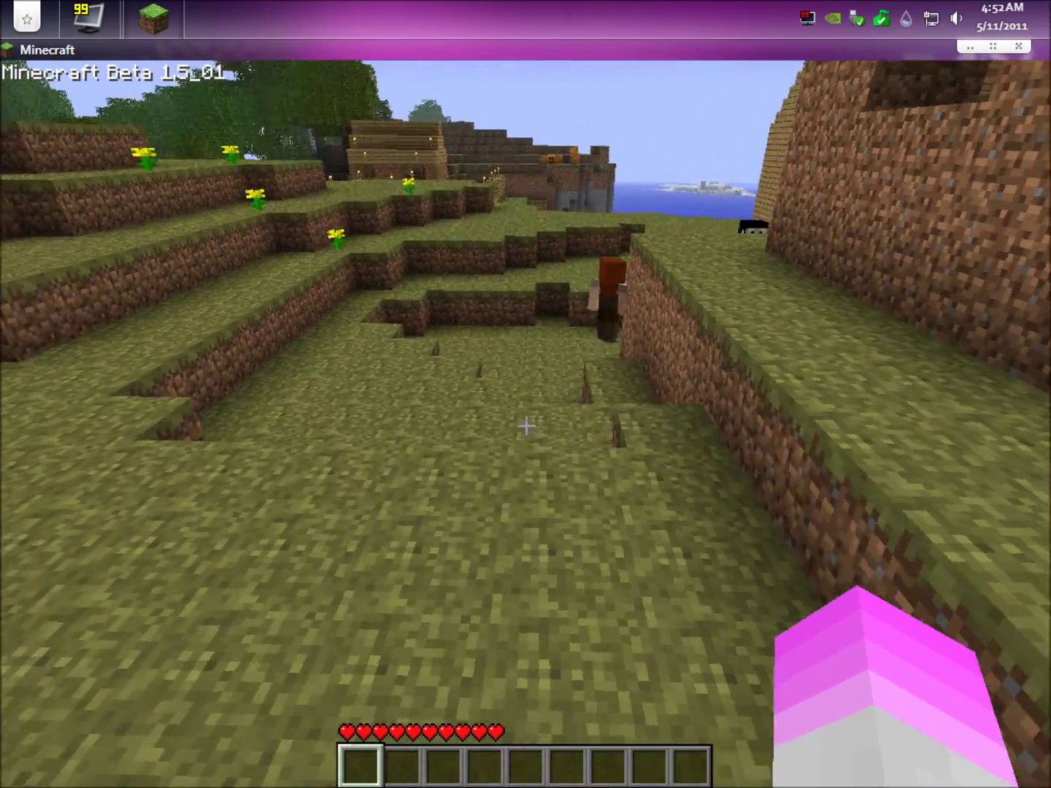
pyautogui.press('w')
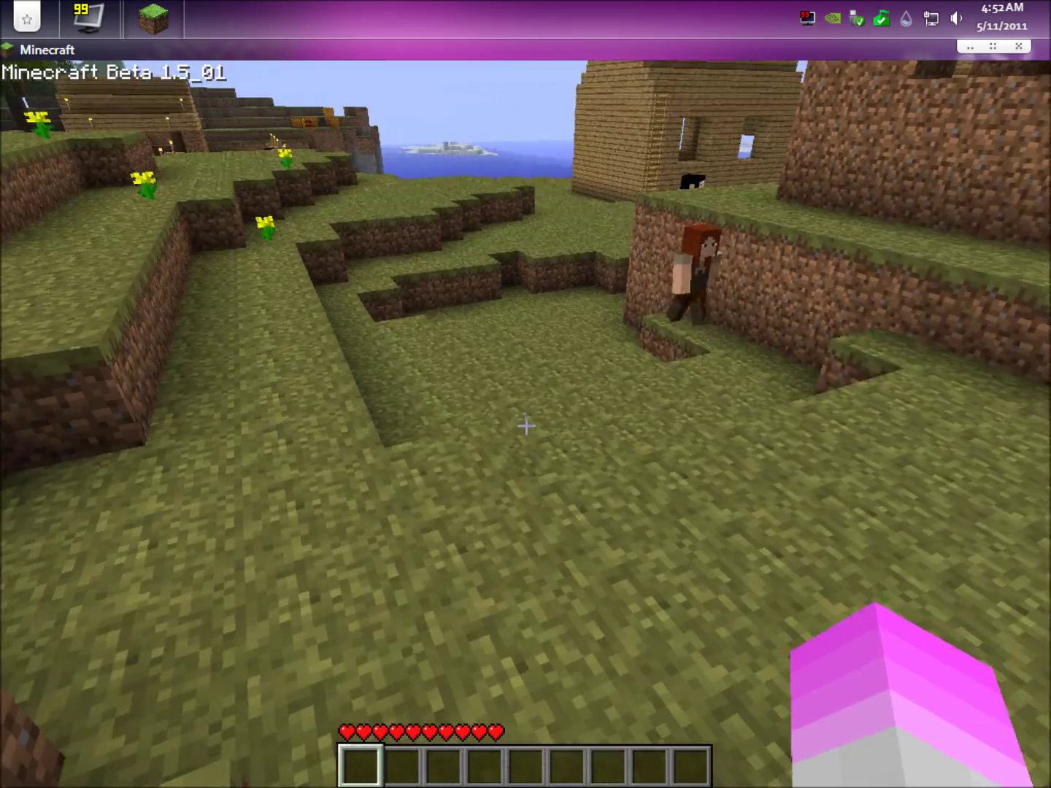
pyautogui.press('w')
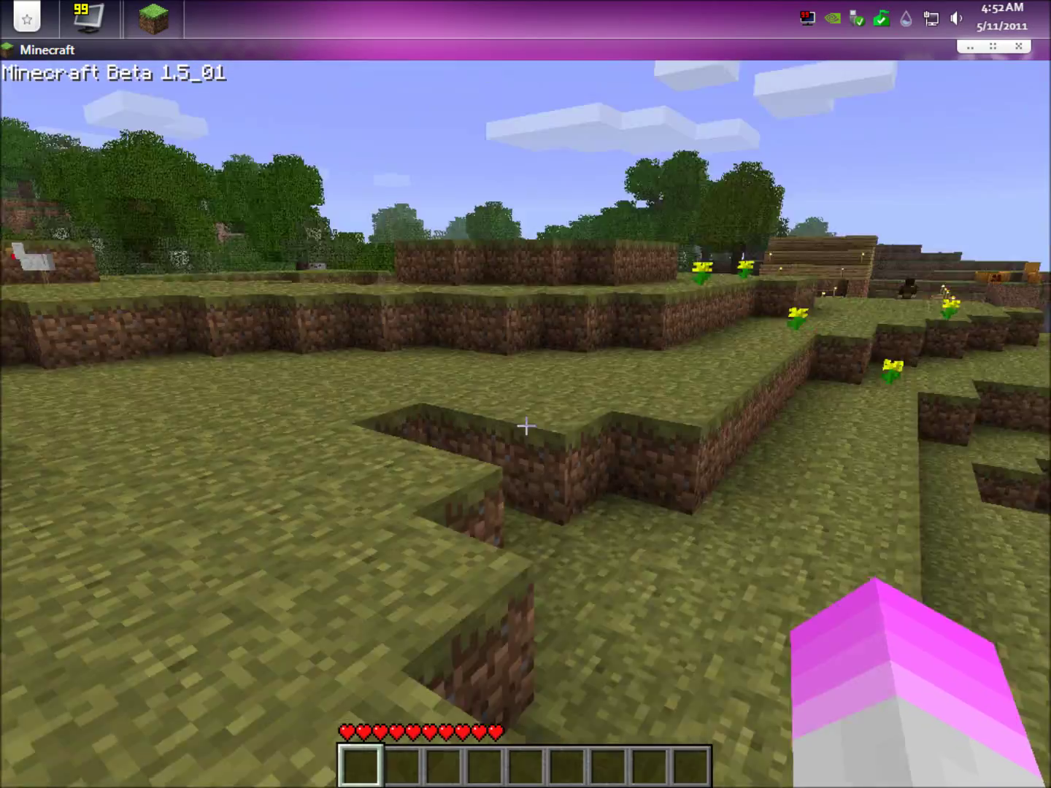
pyautogui.press('w')
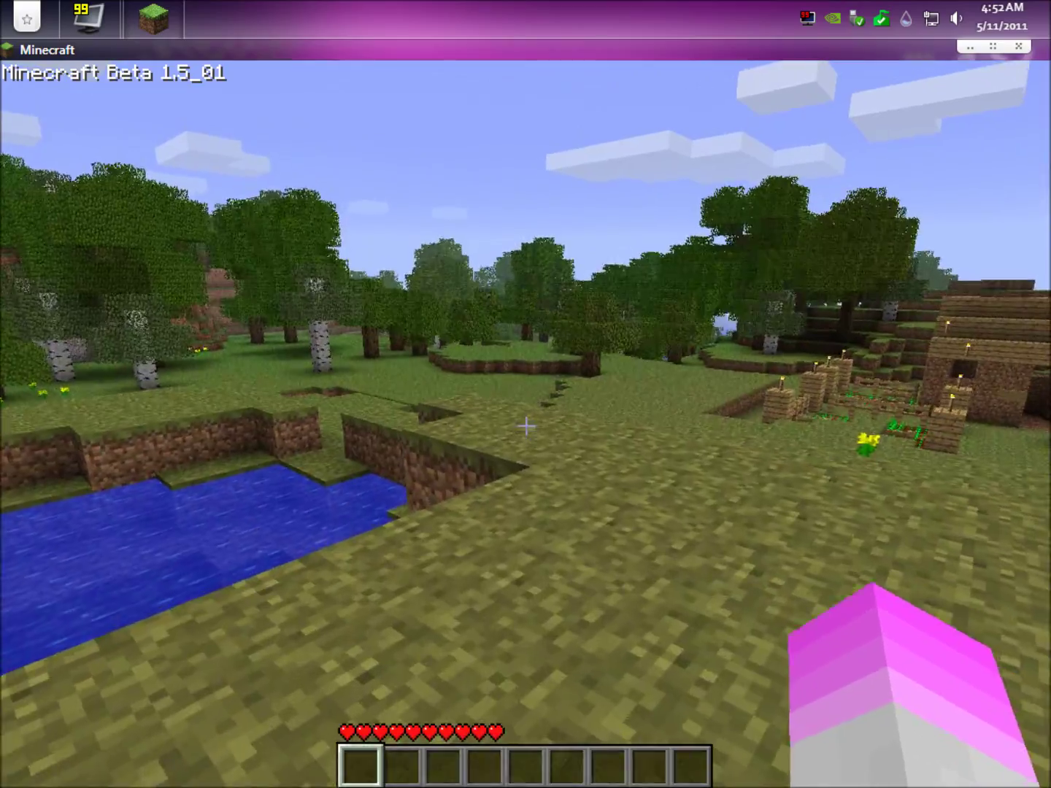
# Step: Cross the grassland past the pond to the pig by the sand hill and step into the dug hole
pyautogui.press('w')
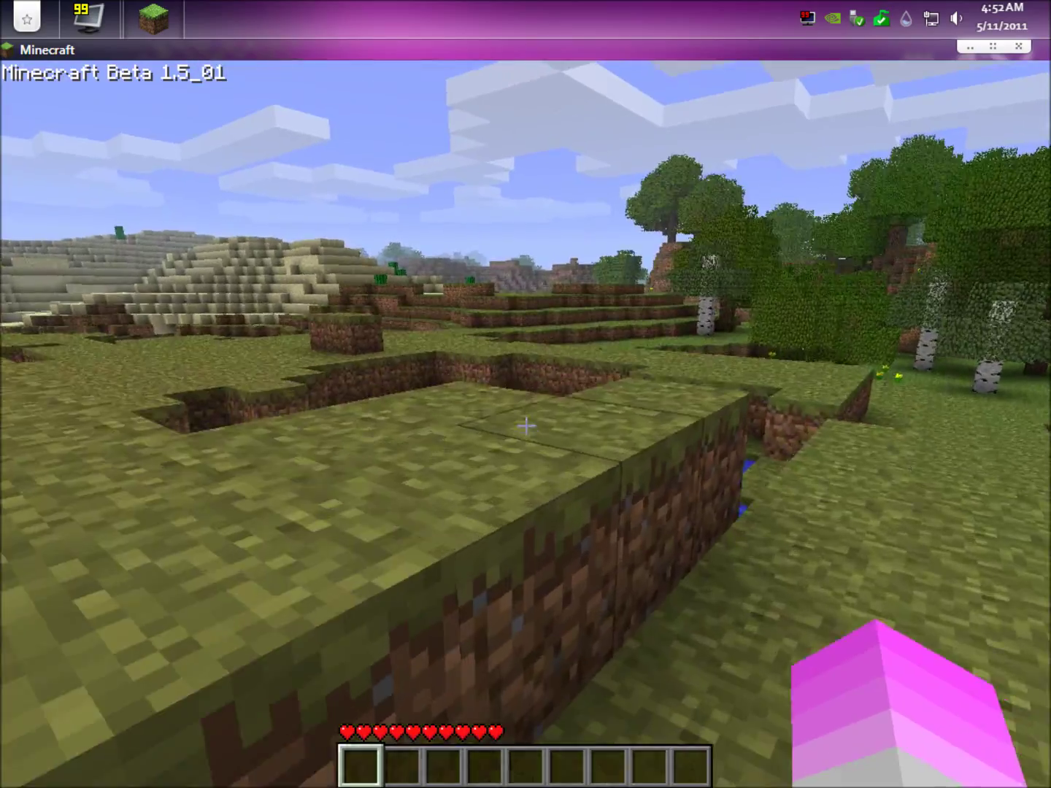
pyautogui.press('w')
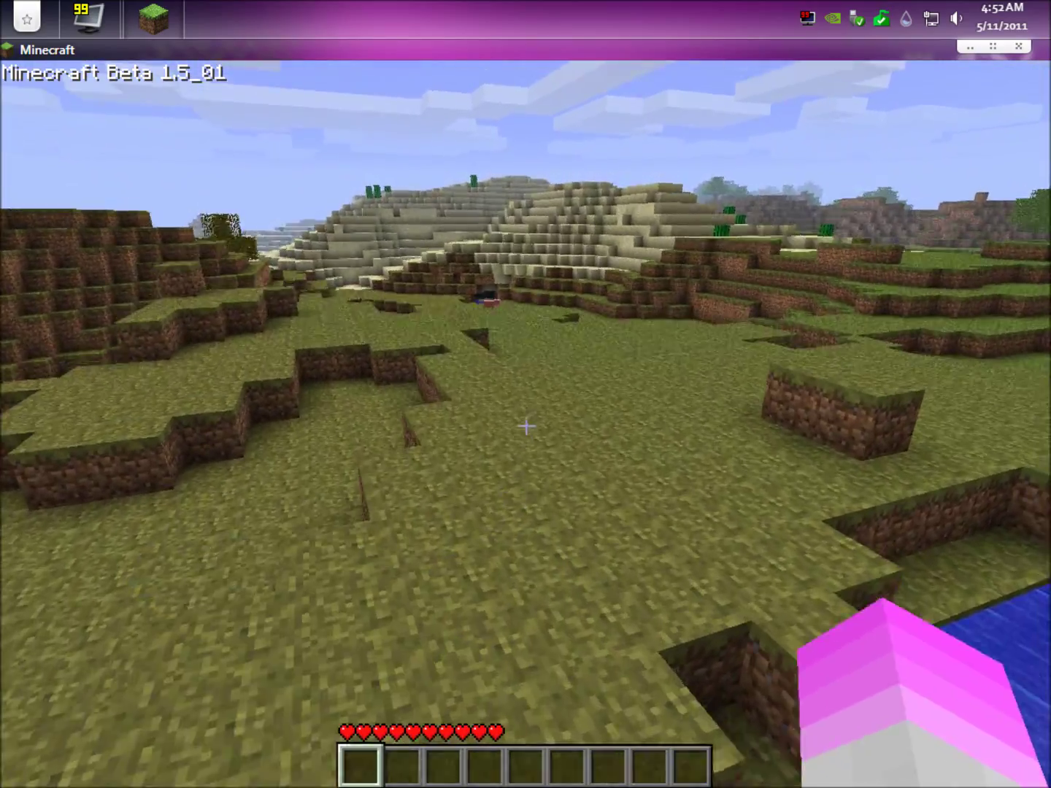
pyautogui.press('w')
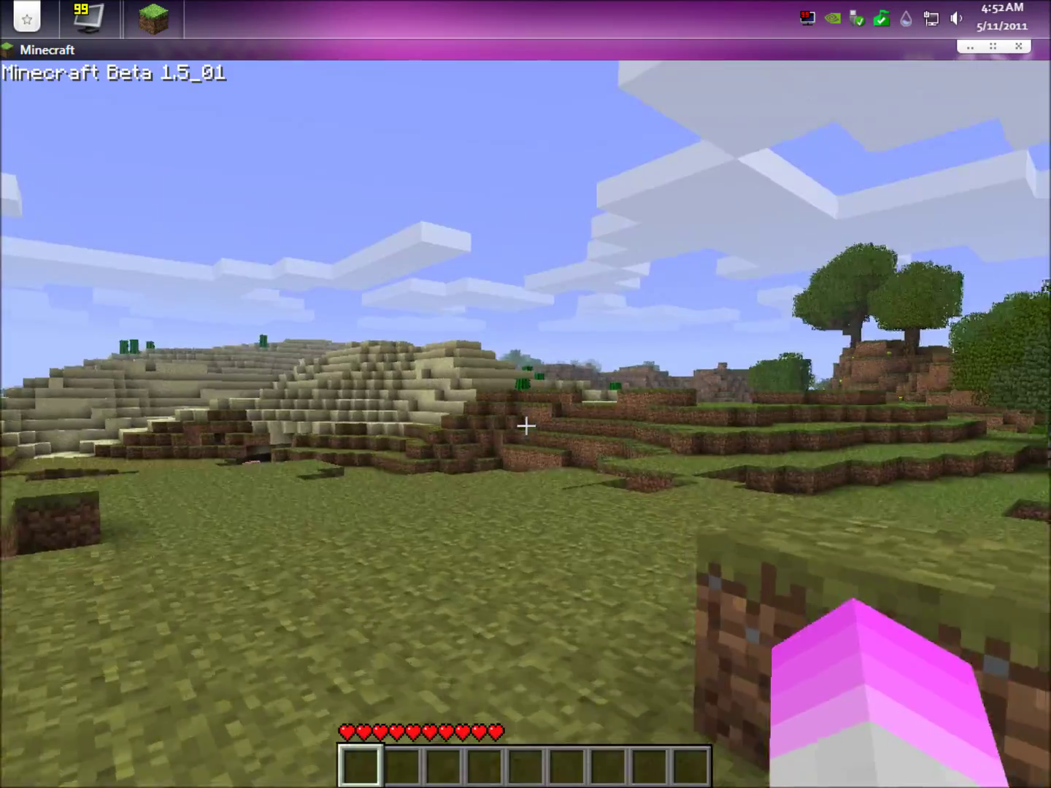
pyautogui.press('w')
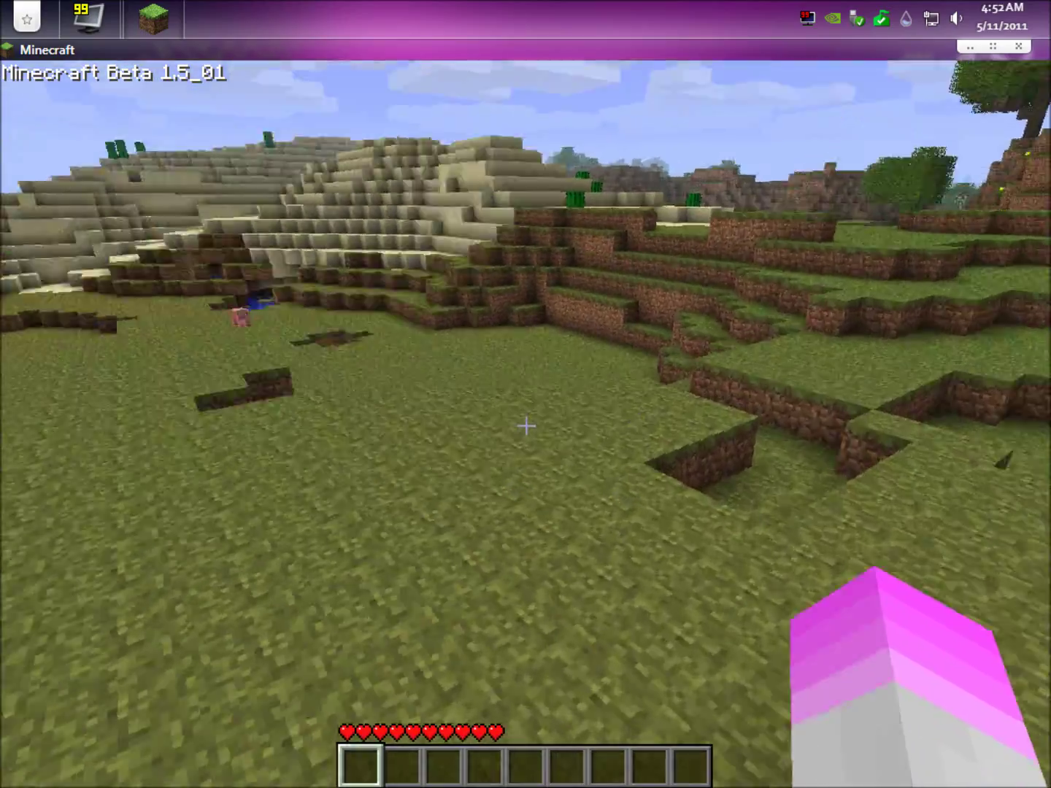
pyautogui.press('w')
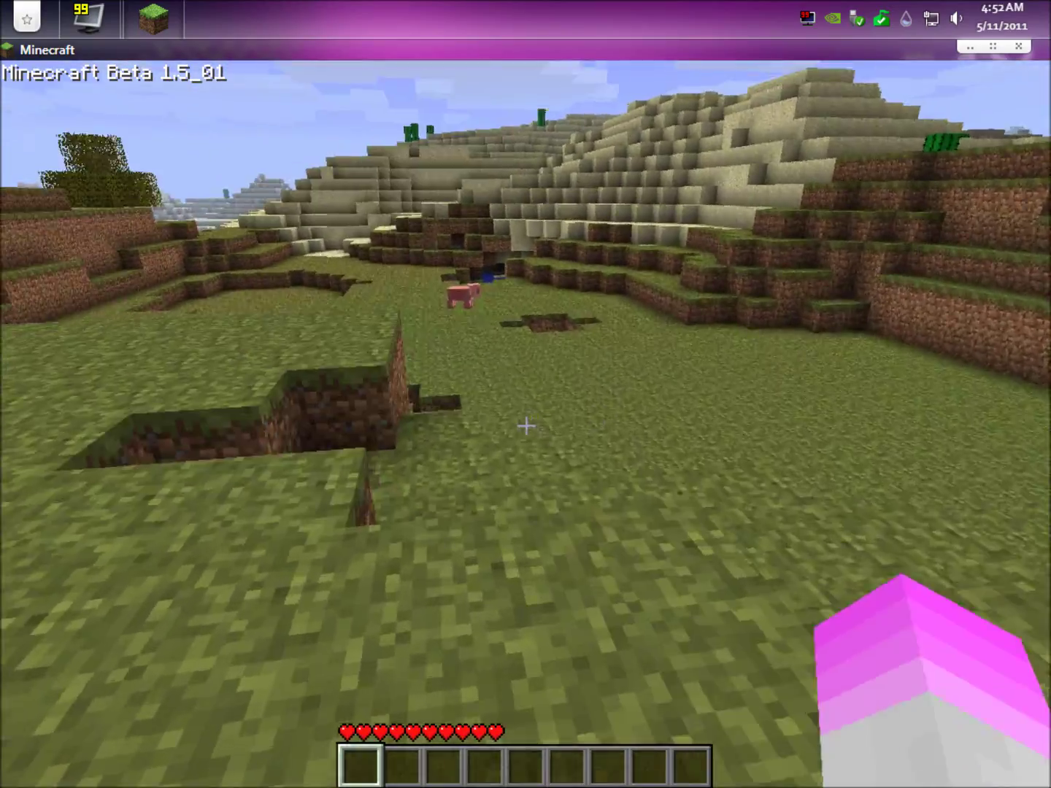
pyautogui.press('w')
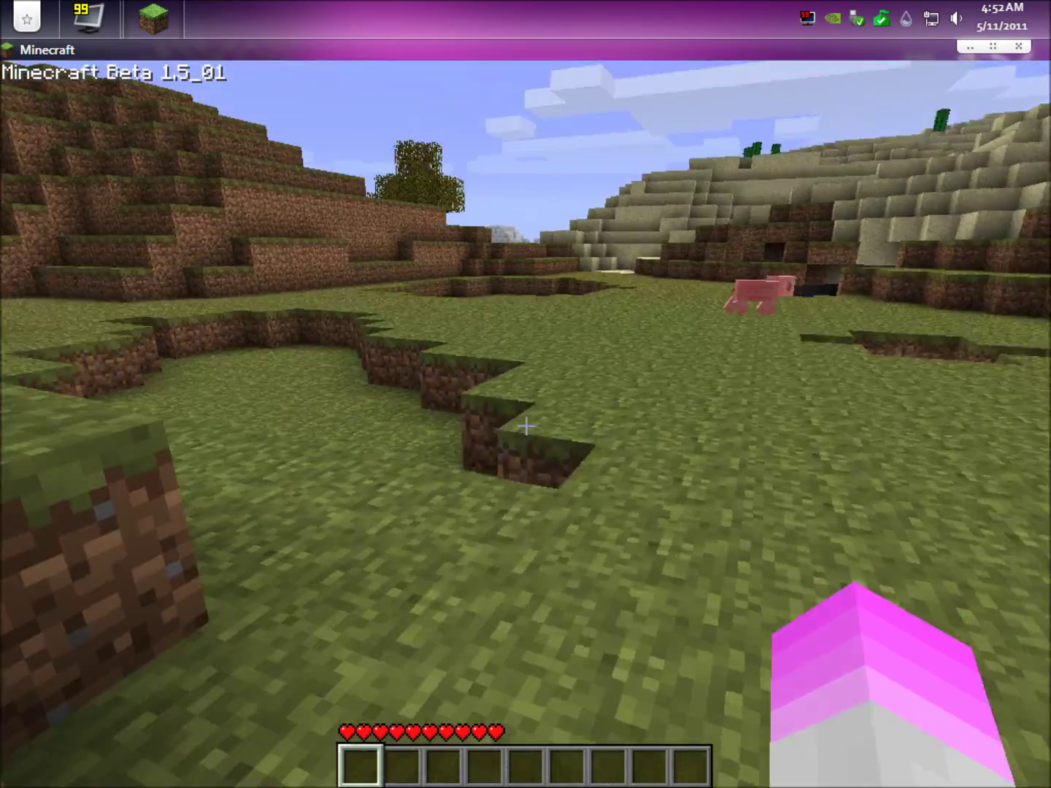
pyautogui.press('w')
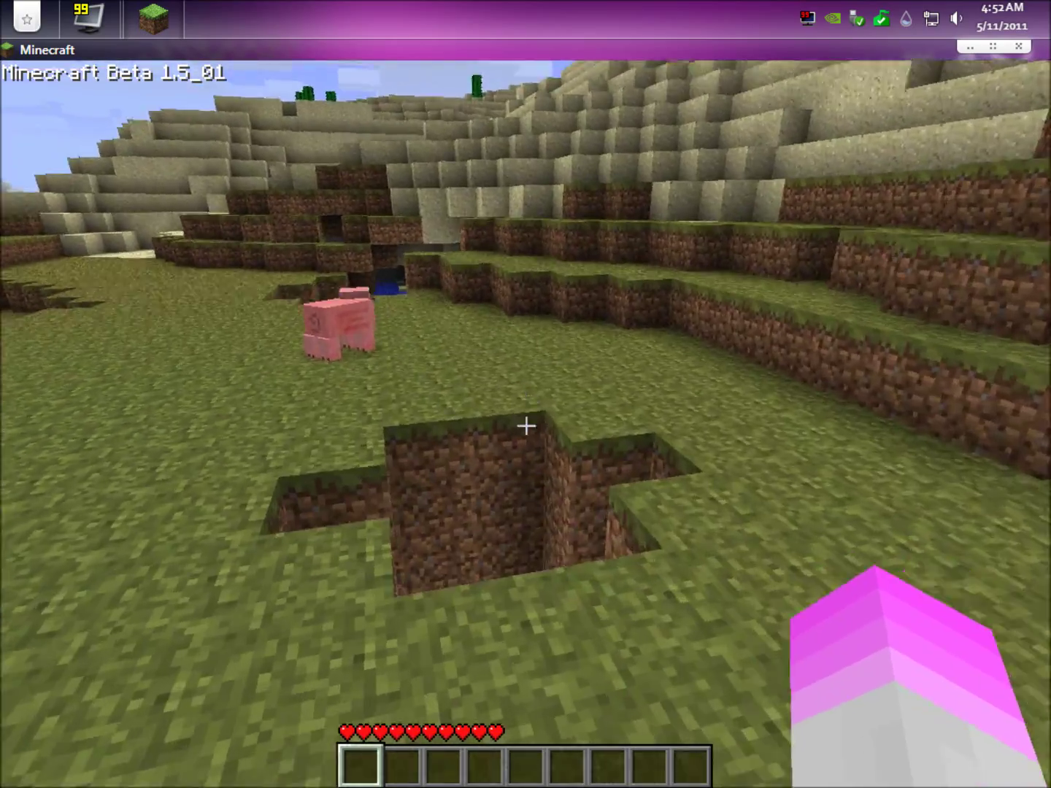
pyautogui.press('w')
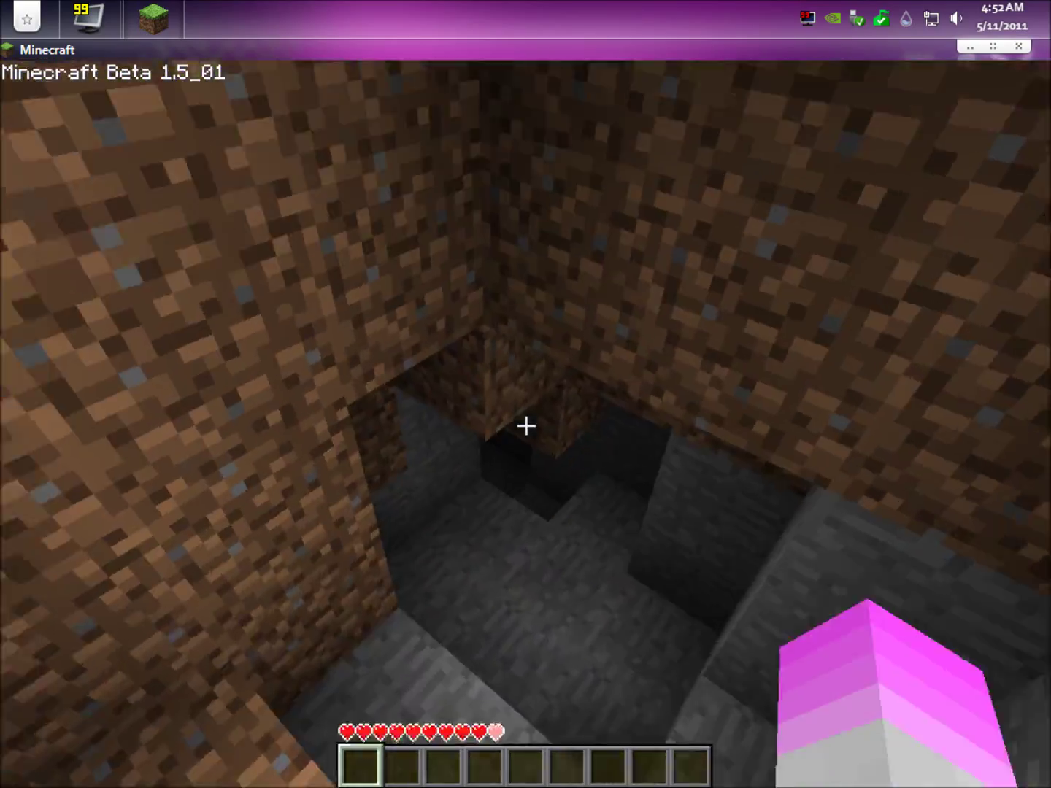
# Step: Drop into the pit, check coordinates on the F3 overlay, and walk down to the stone bottom
pyautogui.press('w')
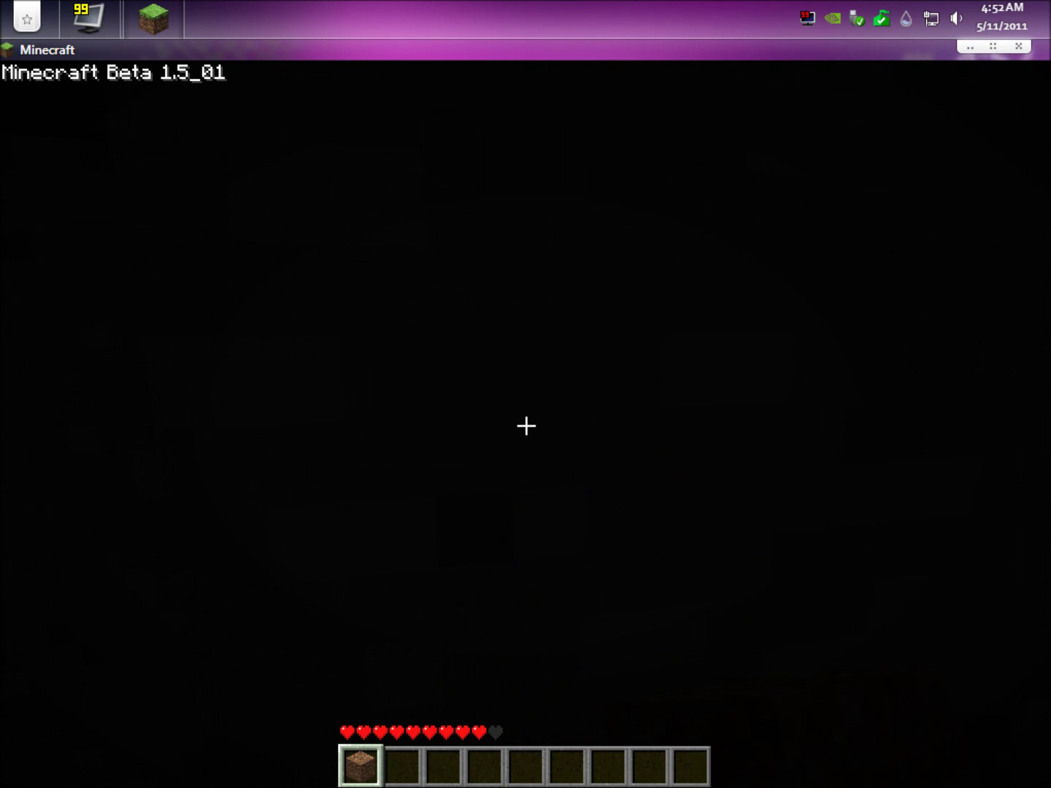
pyautogui.press('F3')
pyautogui.press('F3')
pyautogui.press('F3')
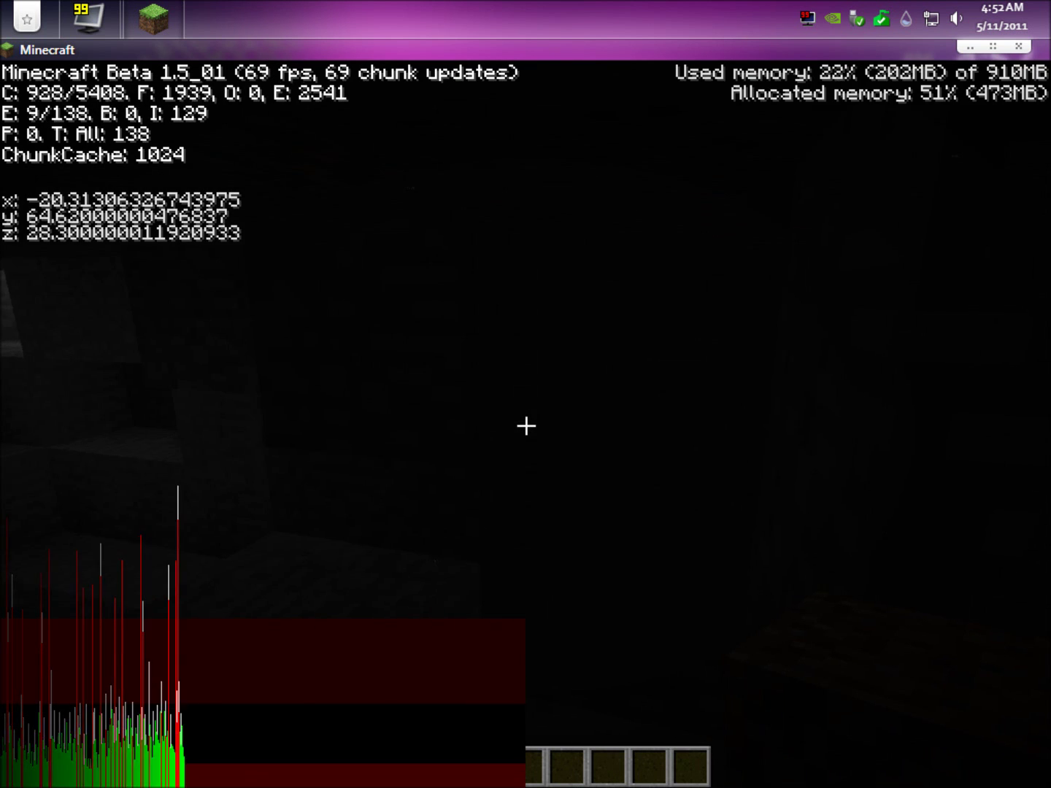
pyautogui.press('F3')
pyautogui.press('w')
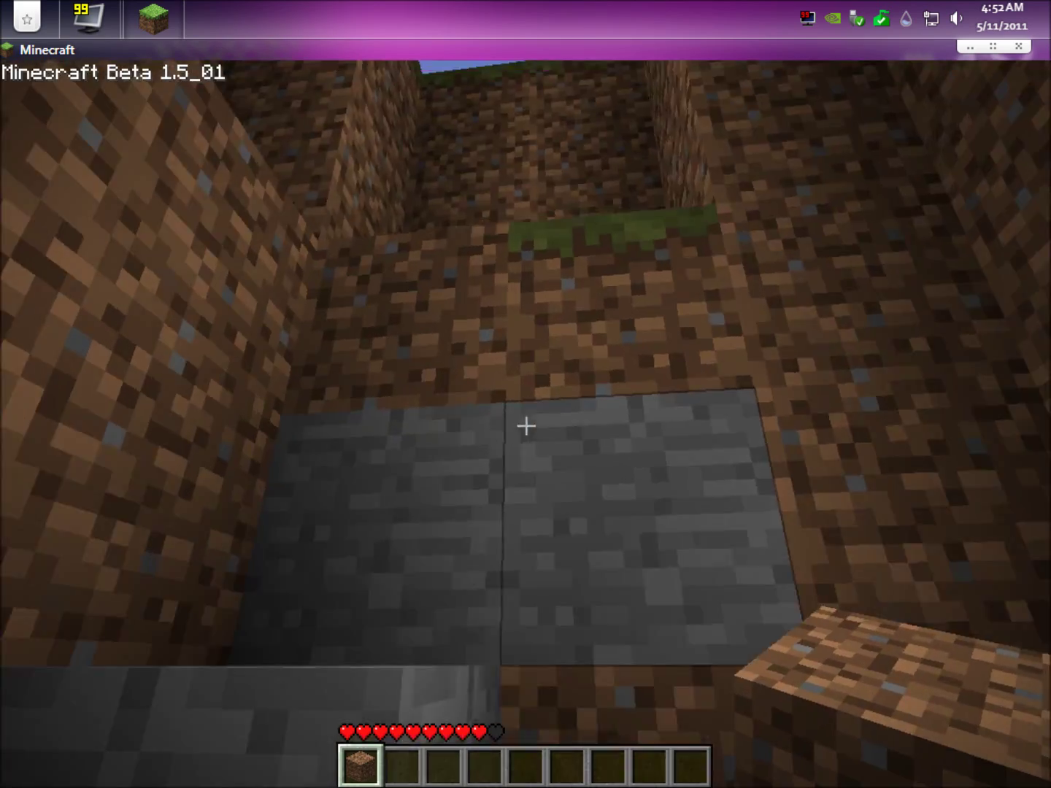
pyautogui.press('w')
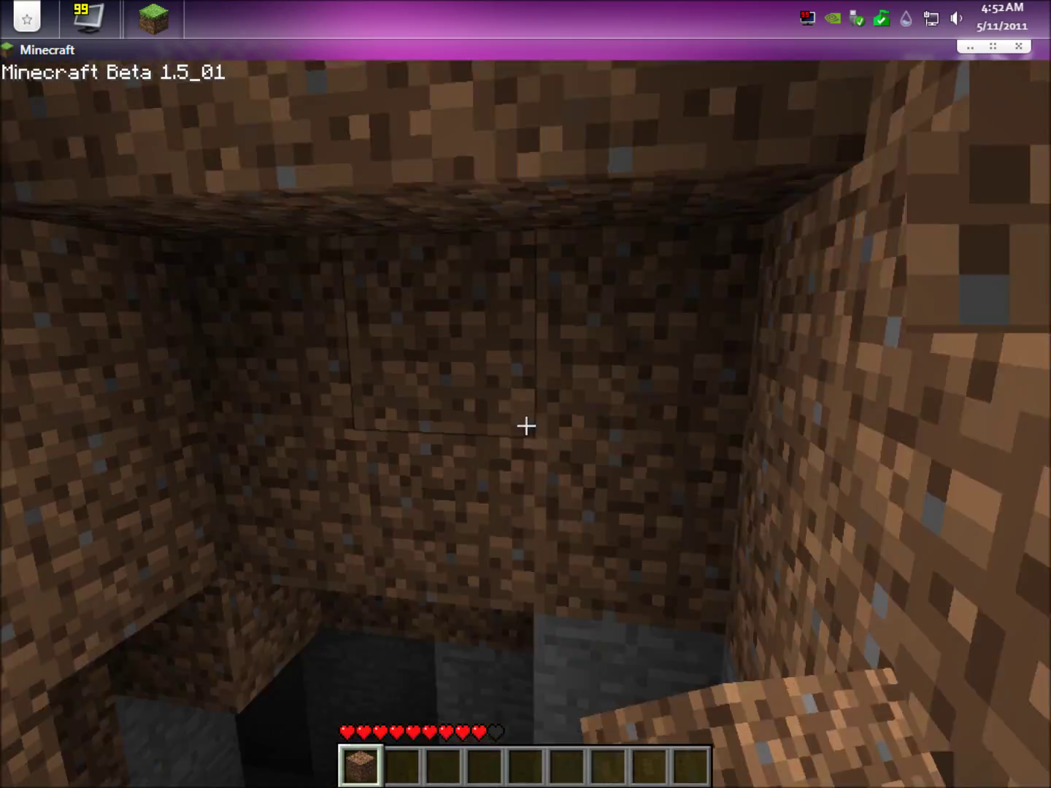
pyautogui.press('w')
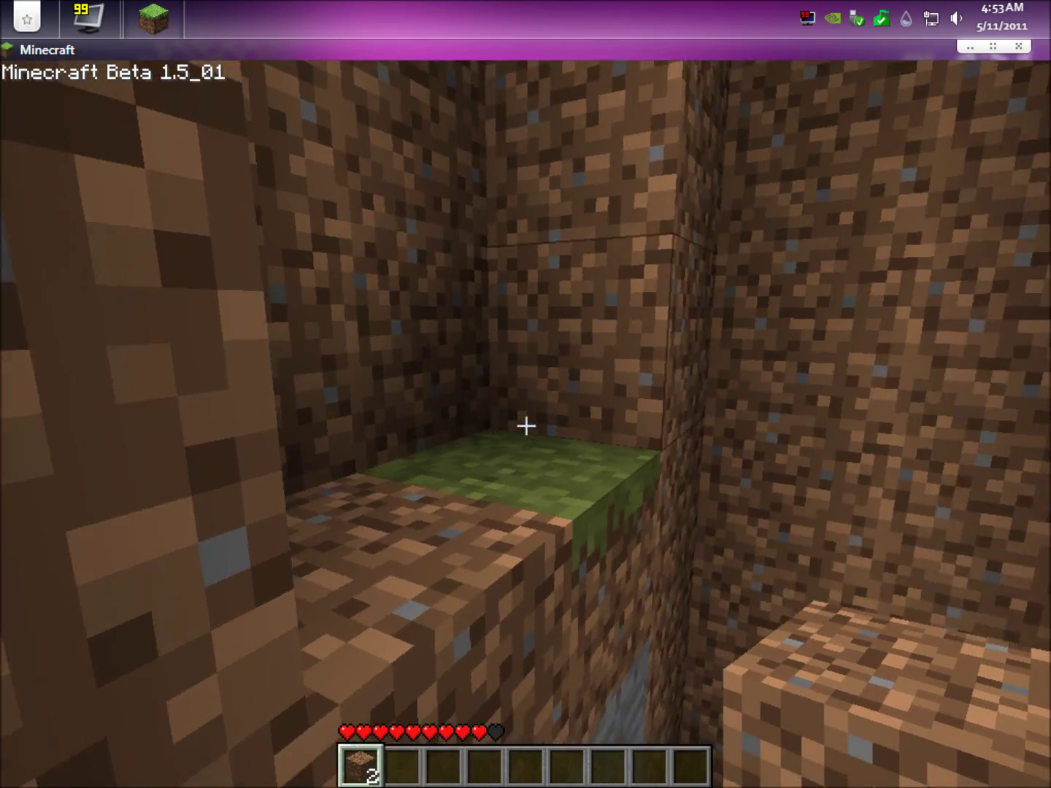
# Step: Save the Neoka world, quit to the title menu, and close Minecraft
pyautogui.press('Escape')
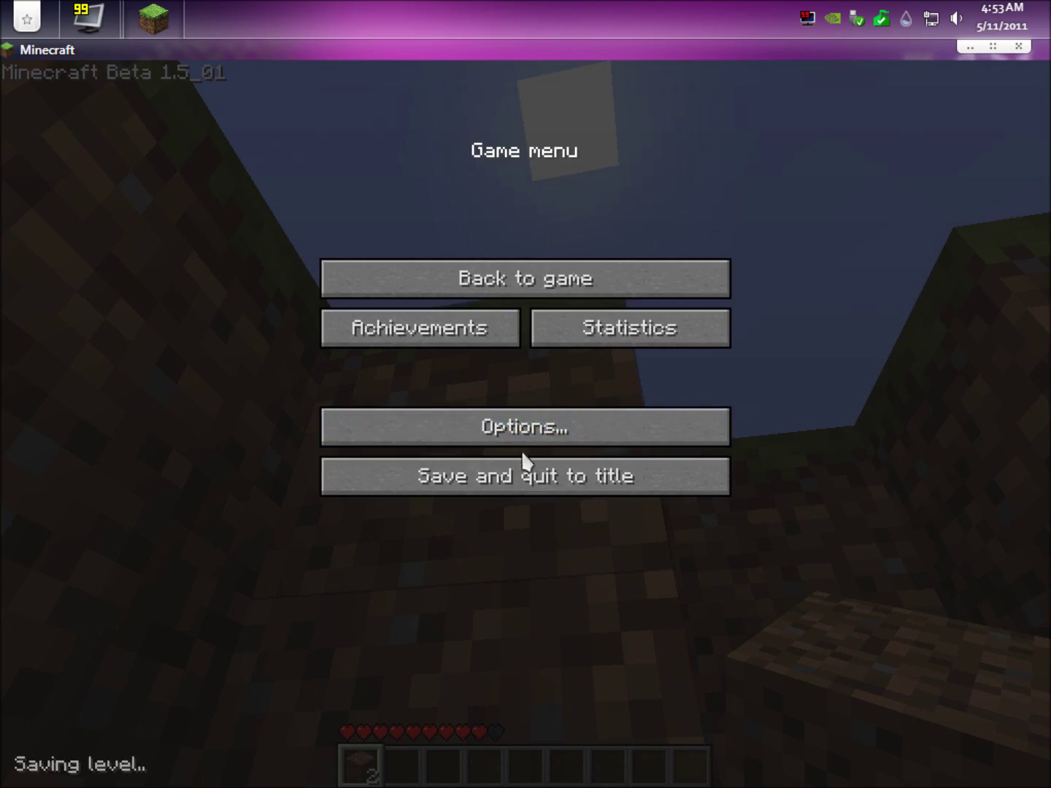
pyautogui.click(511, 489)
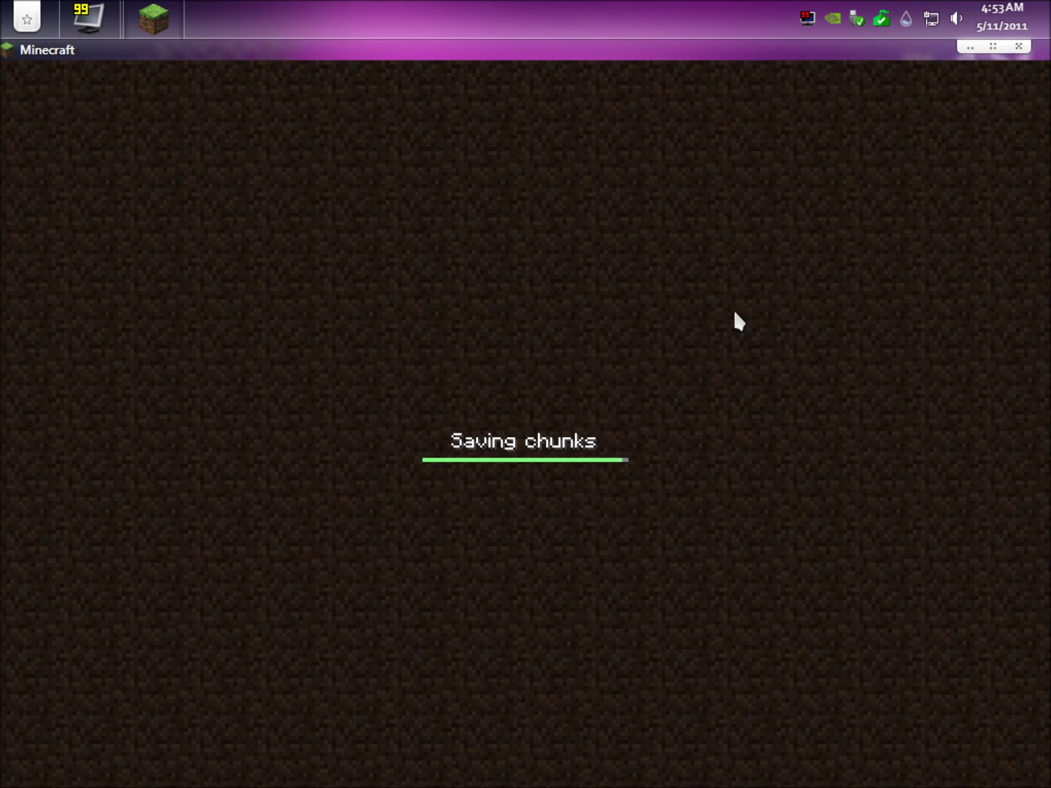
pyautogui.click(1019, 47)
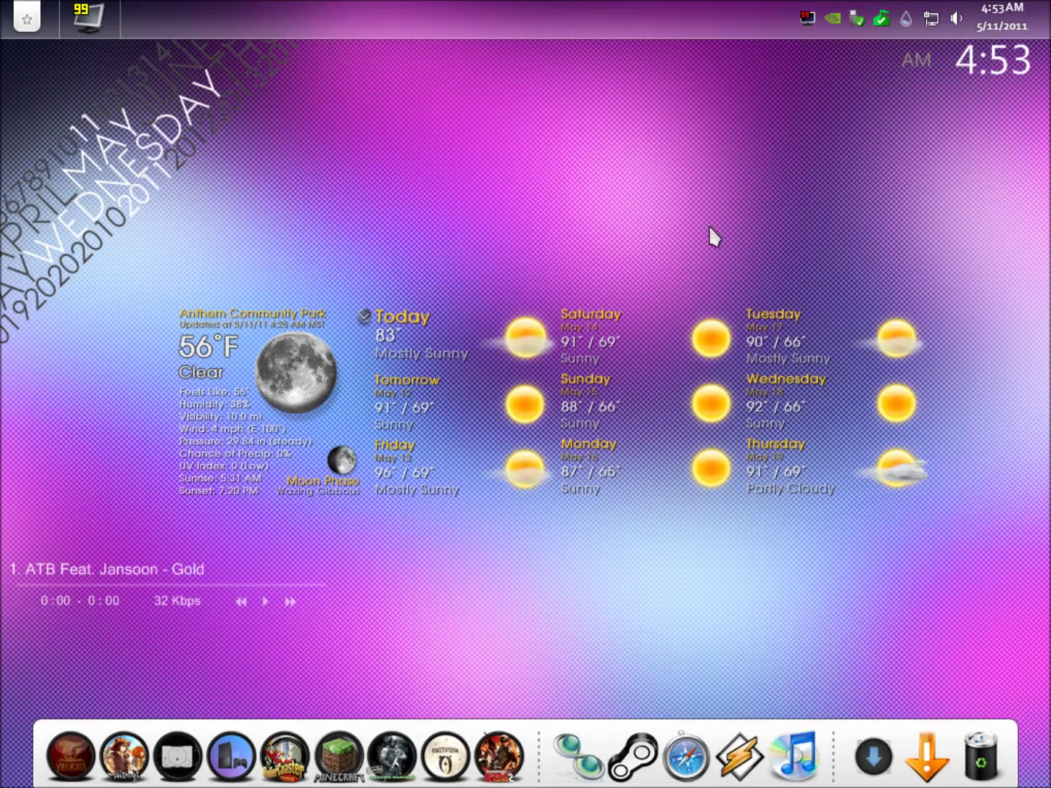
# Step: Bring up Fraps to review its Movies capture settings
pyautogui.click(90, 19)
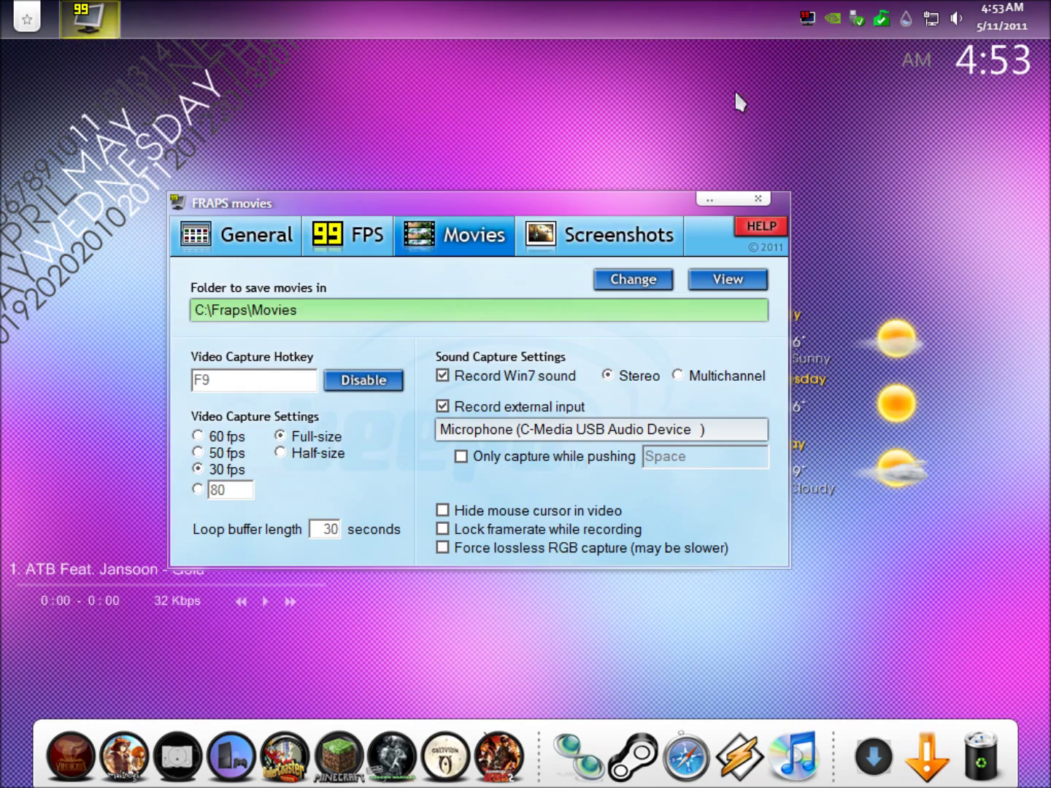